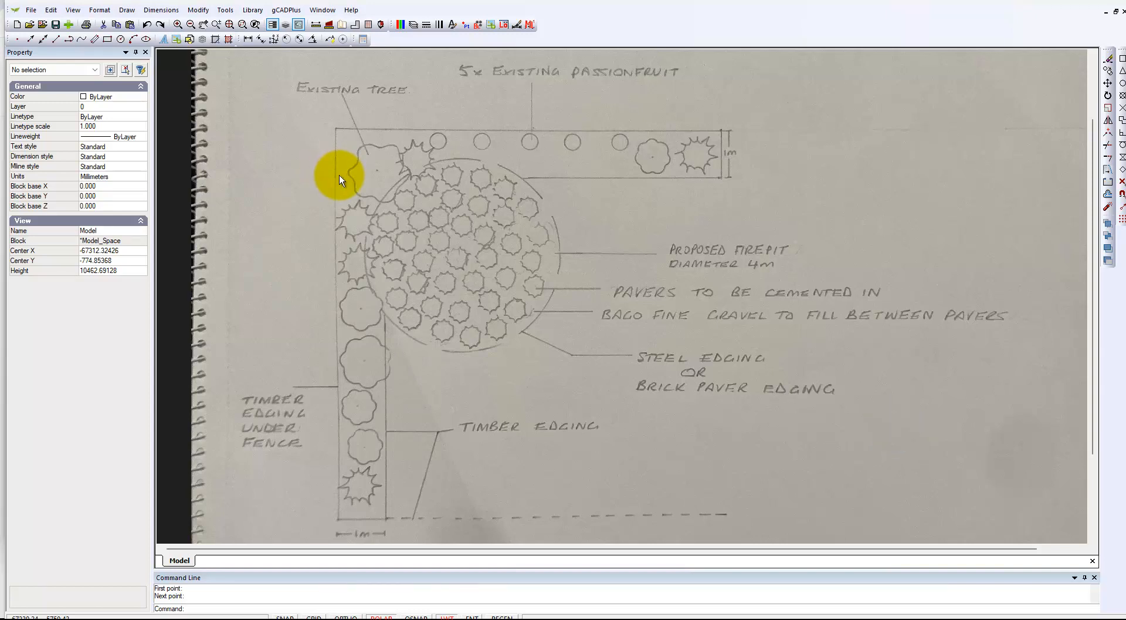
# Check the insertion settings of the IMG_1880 sketch in the image manager without inserting it again.
pyautogui.click(97, 10)
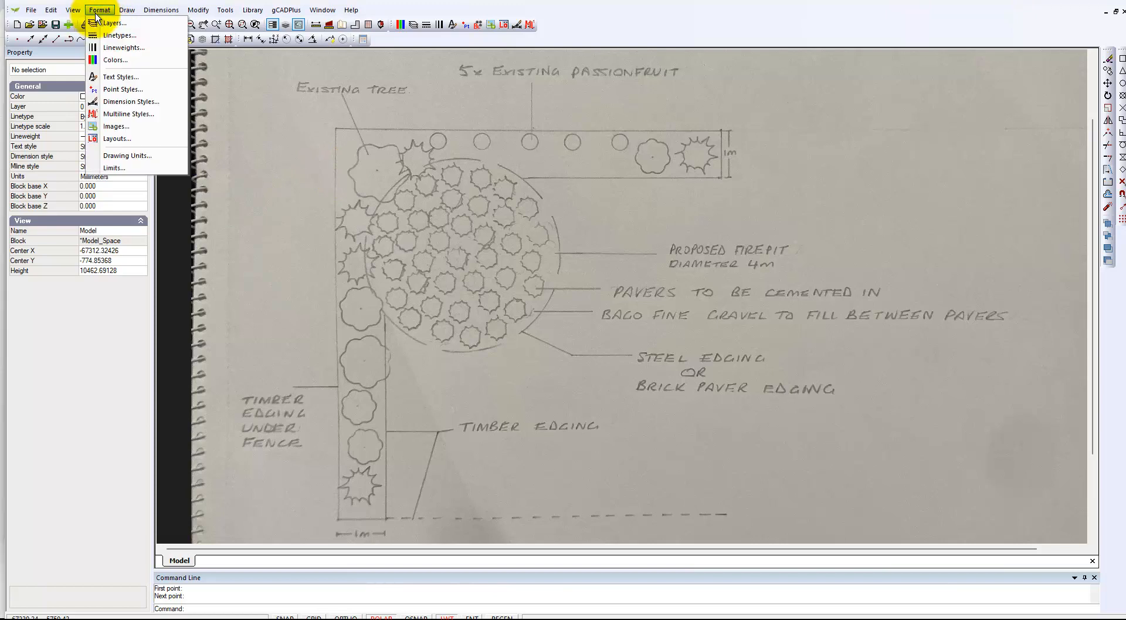
pyautogui.click(117, 126)
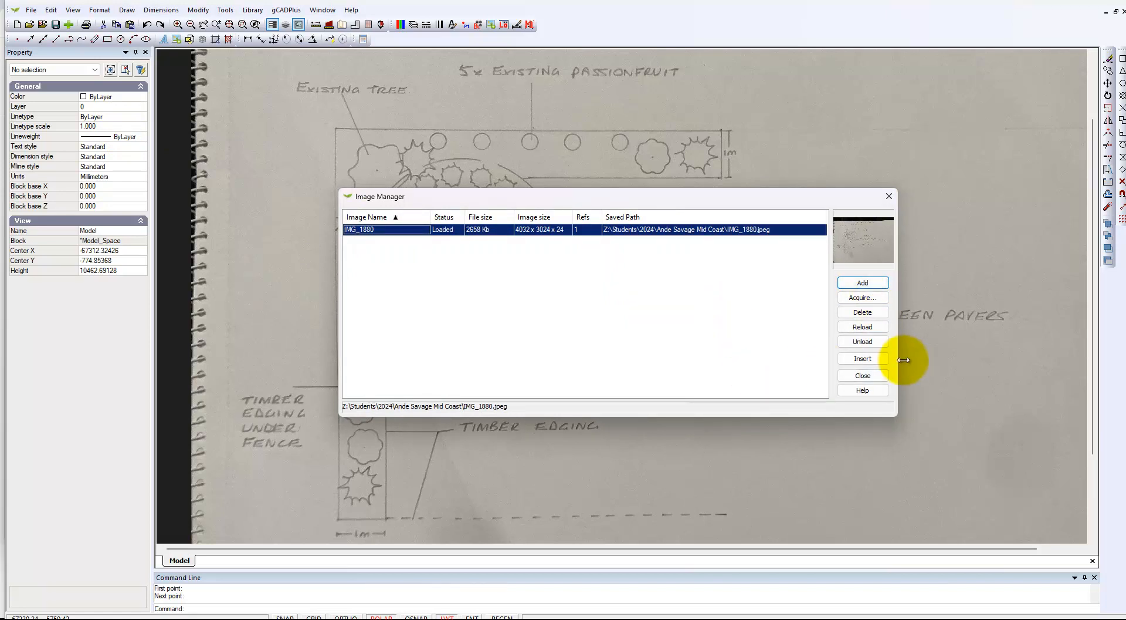
pyautogui.click(863, 358)
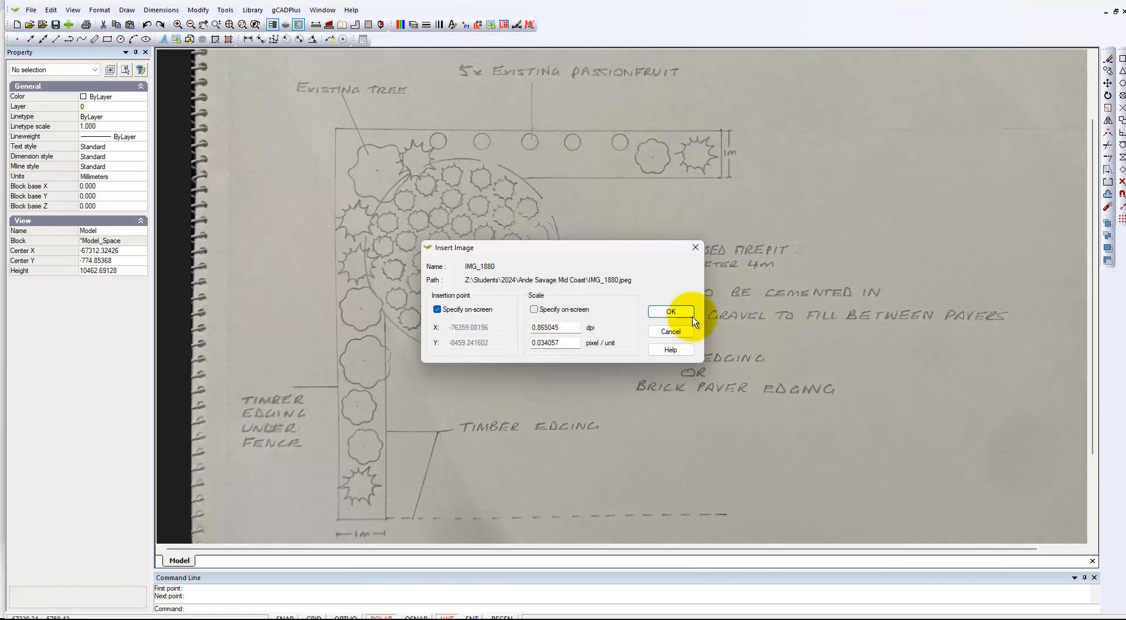
pyautogui.click(695, 250)
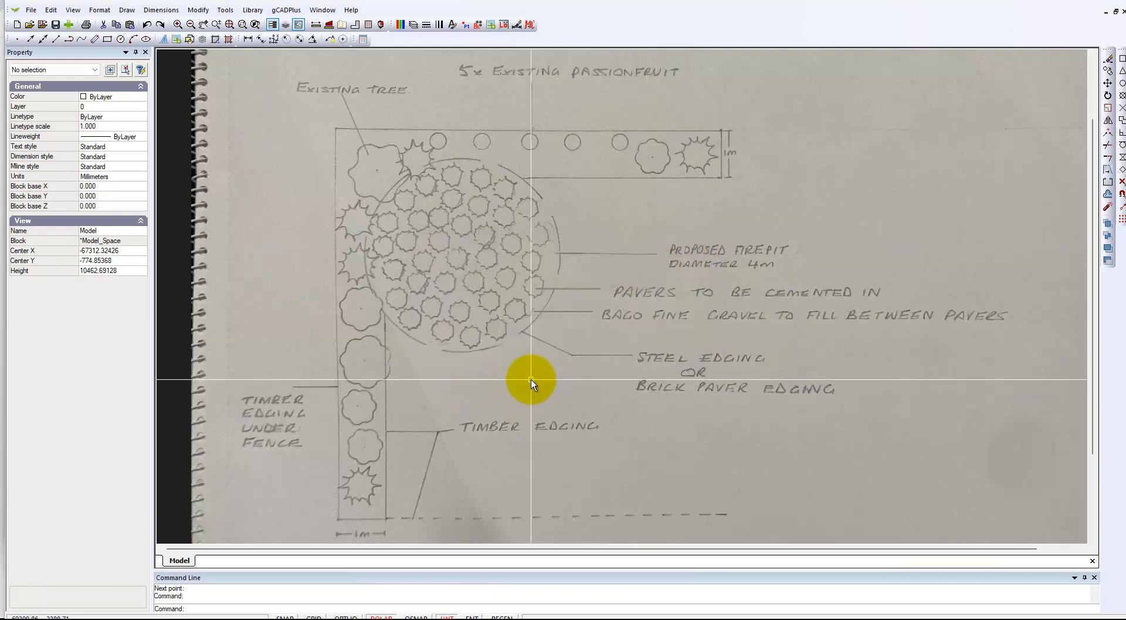
# Measure the width of the vertical garden bed at its lower end, above the 1m dimension on the sketch.
pyautogui.moveTo(547, 377); pyautogui.dragTo(561, 291, button='middle')
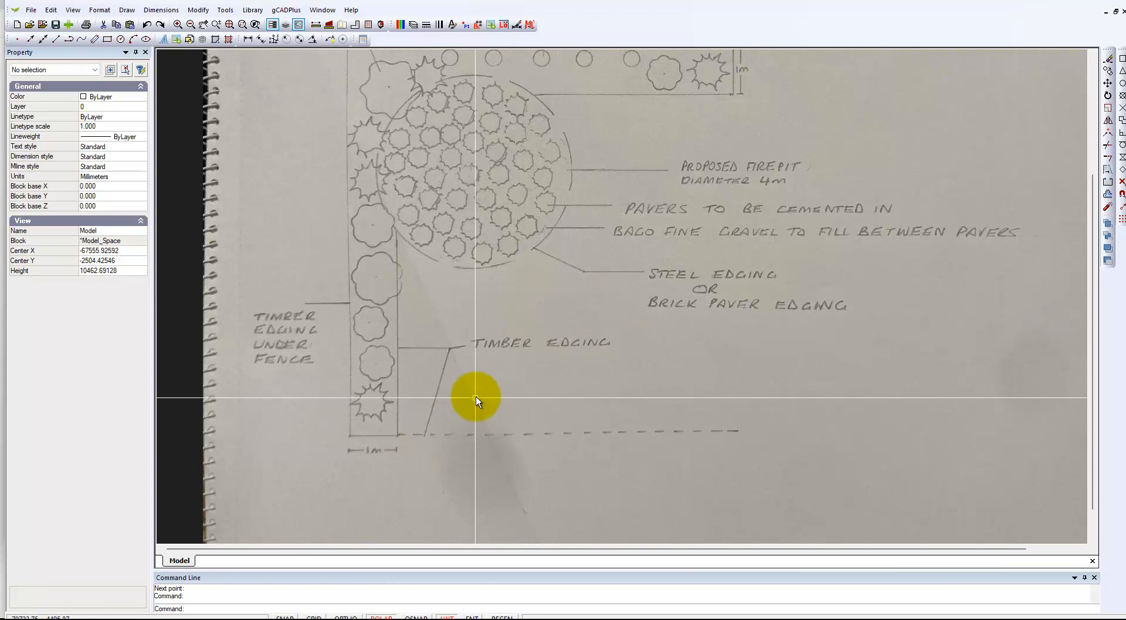
pyautogui.click(317, 26)
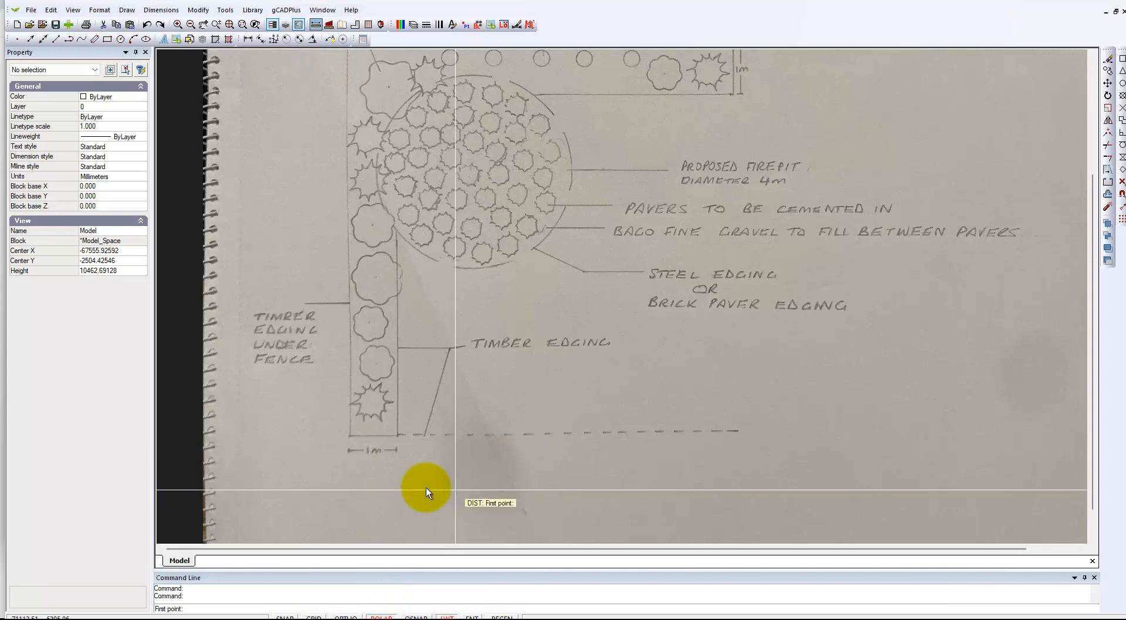
pyautogui.click(351, 435)
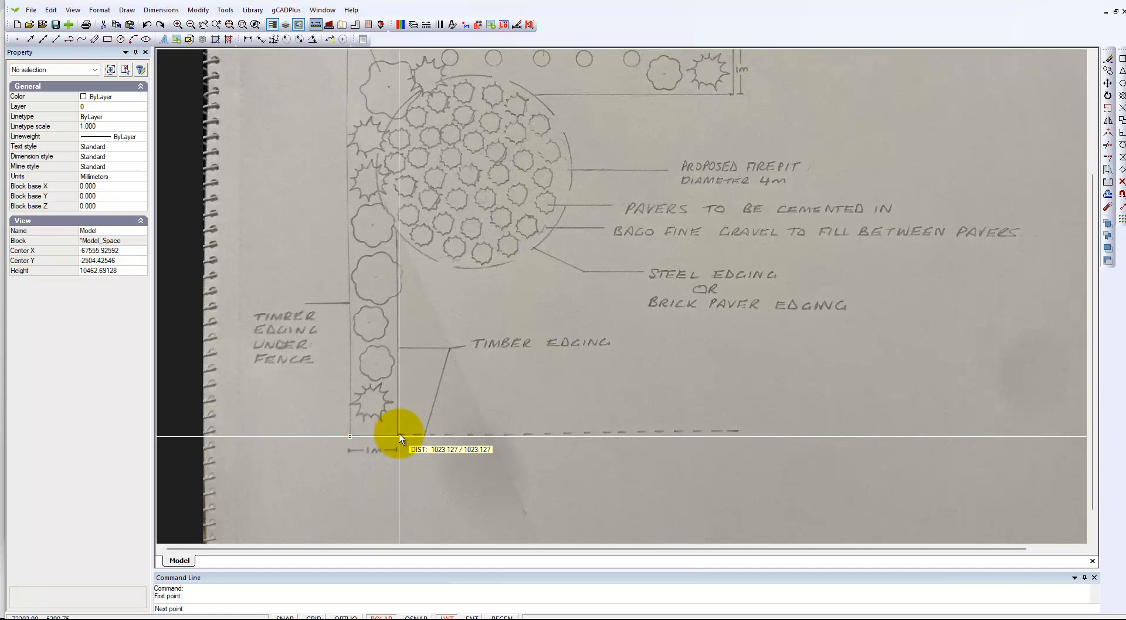
pyautogui.click(467, 441)
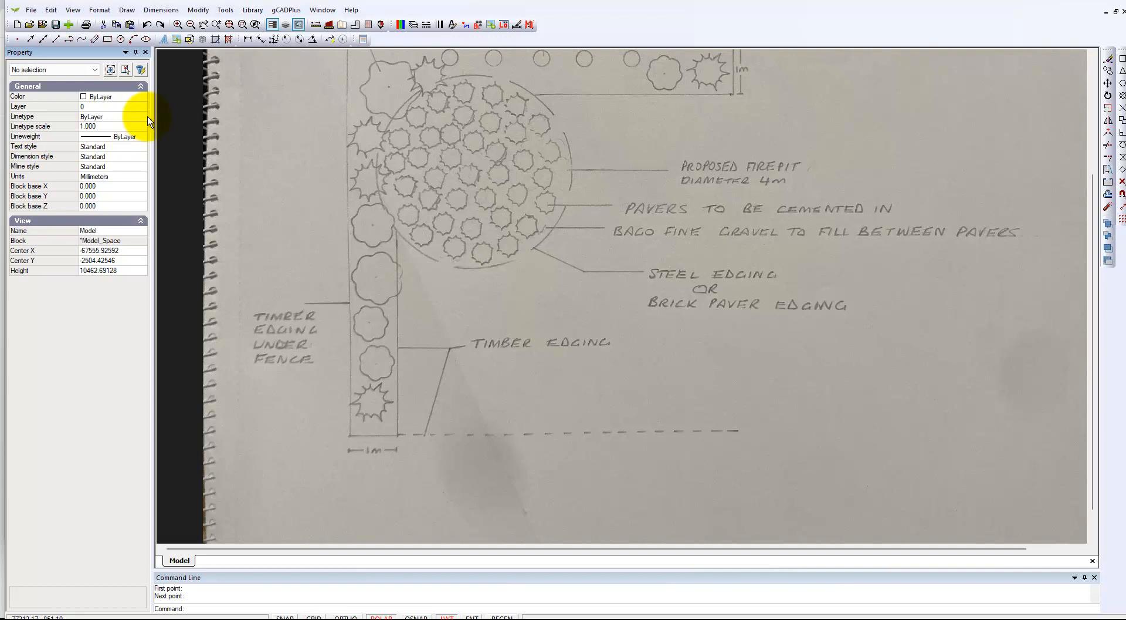
# Set the current drawing color to Red.
pyautogui.click(143, 97)
pyautogui.click(143, 97)
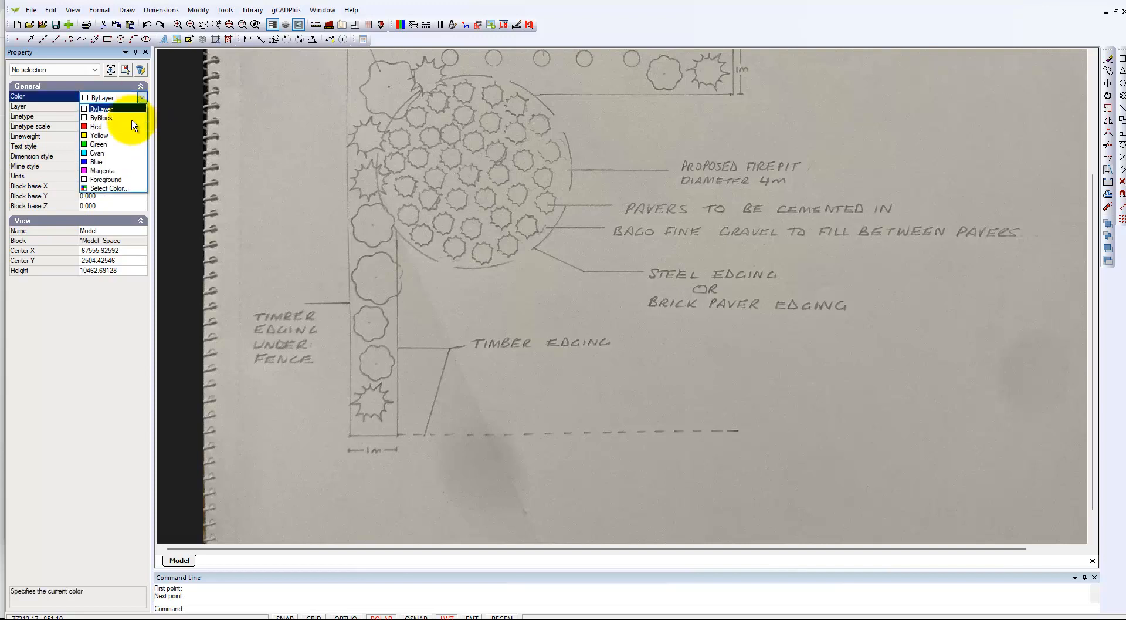
pyautogui.click(134, 118)
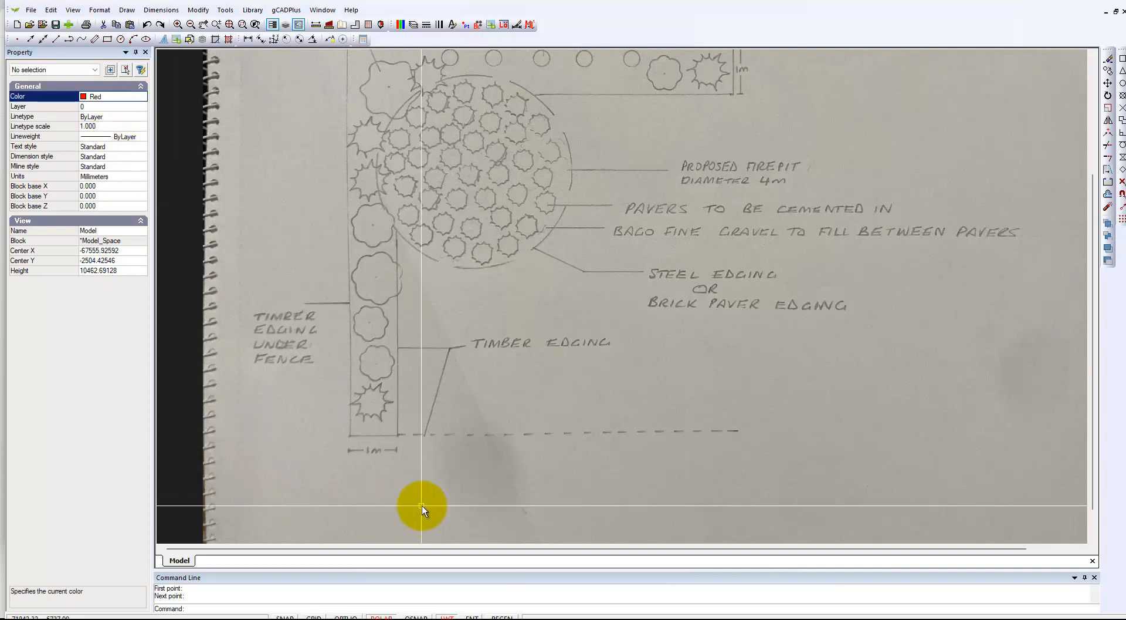
# Draw a vertical line about 8107 mm long over the sketch's left fence edge, from the bed's lower corner up to the upper corner.
pyautogui.scroll(-1, 418, 511)
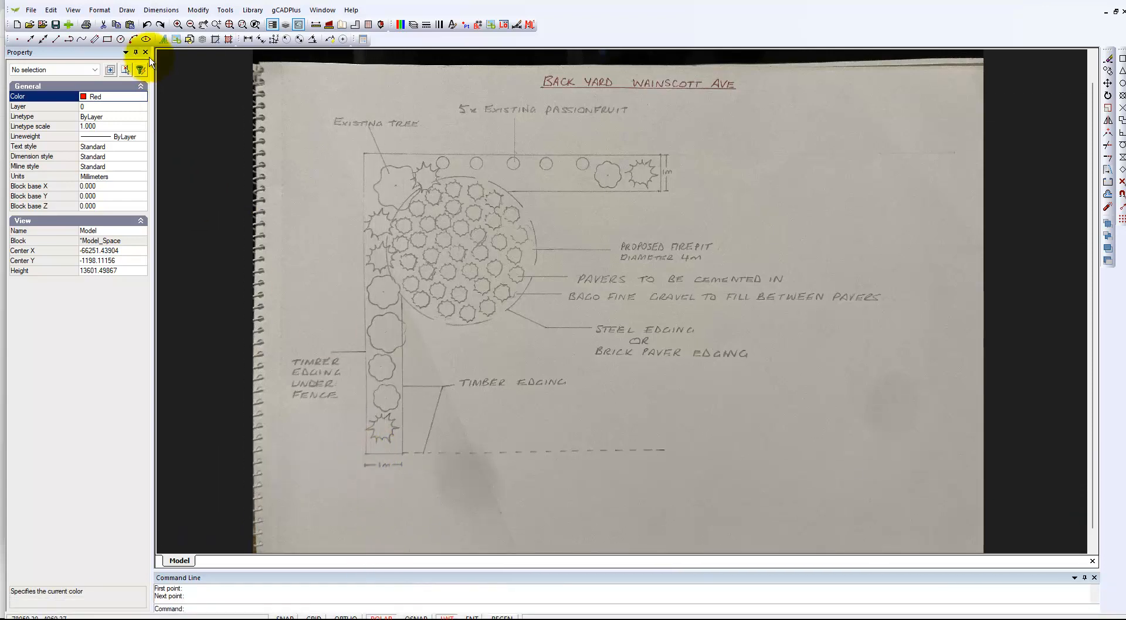
pyautogui.click(126, 11)
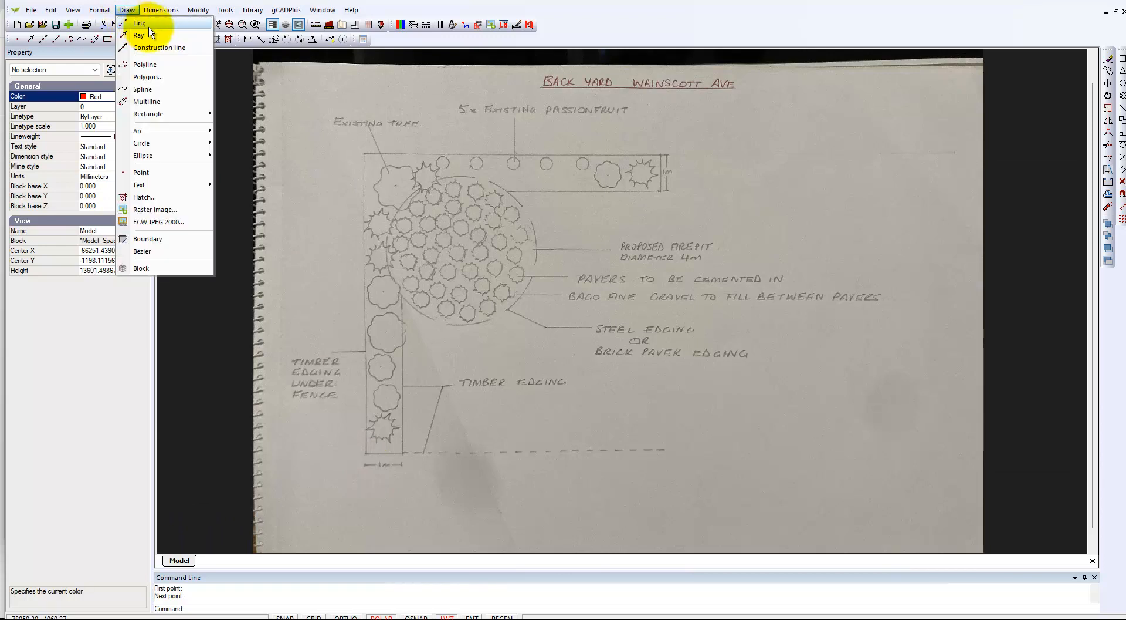
pyautogui.click(147, 25)
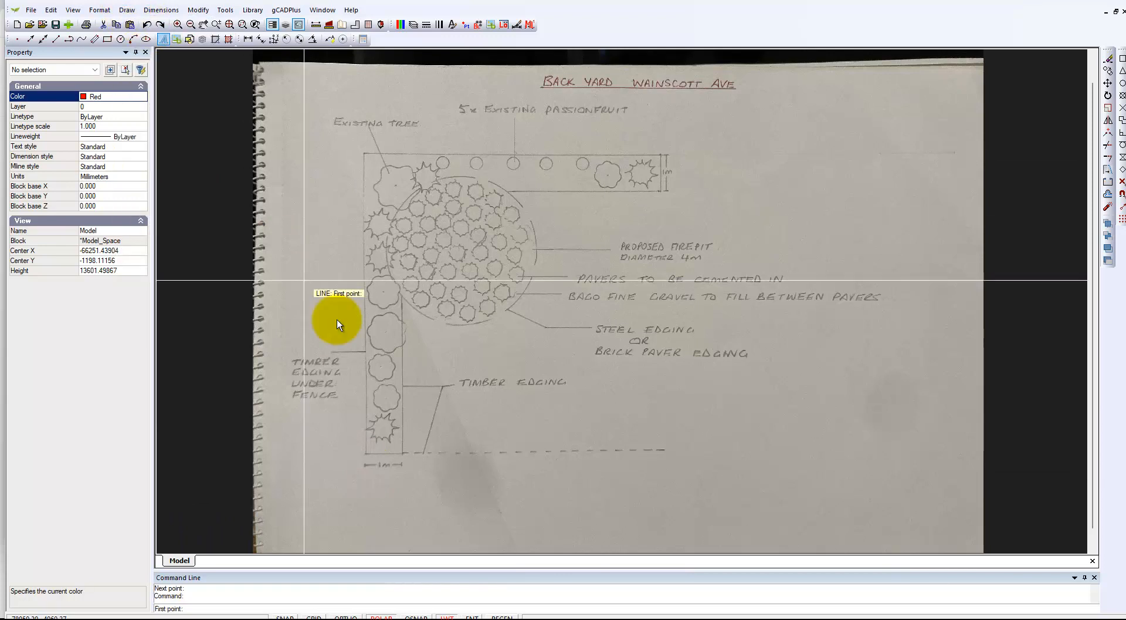
pyautogui.click(366, 453)
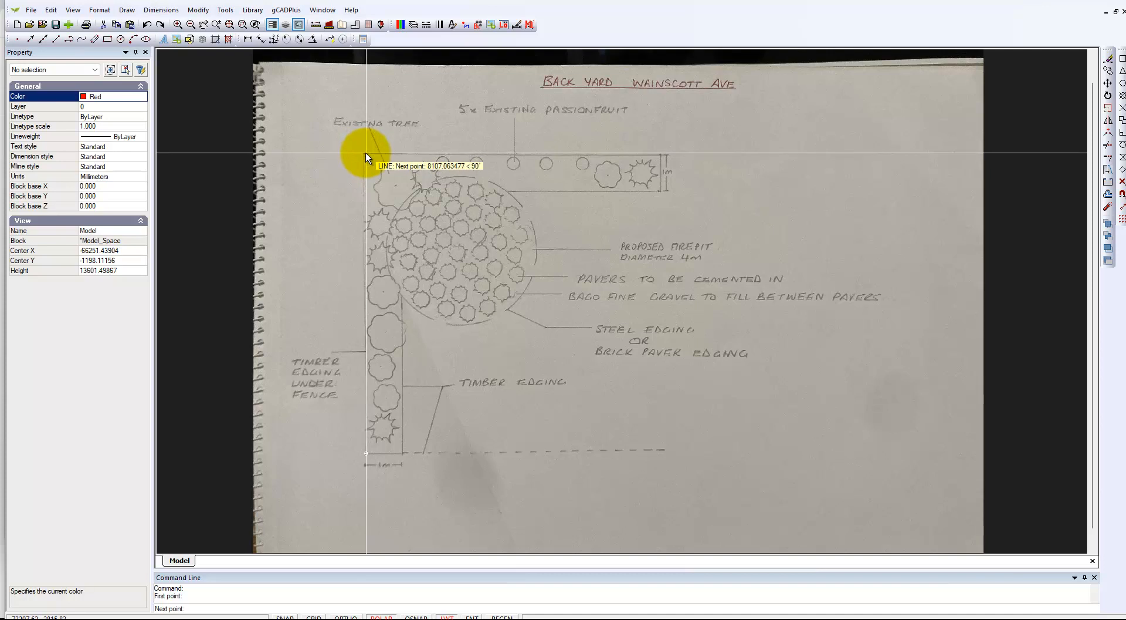
pyautogui.scroll(4, 365, 153)
pyautogui.scroll(1, 365, 153)
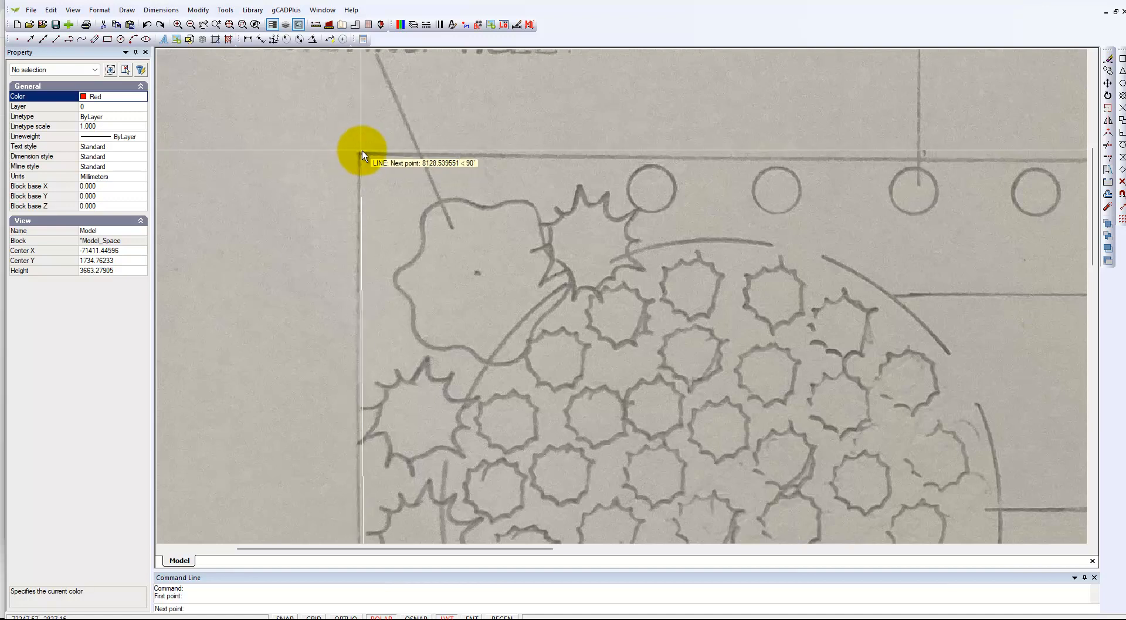
pyautogui.click(369, 153)
# Continue with a horizontal line about 7948 mm long along the top fence edge to the bed's right end, and finish the line.
pyautogui.scroll(-2, 399, 163)
pyautogui.scroll(-1, 396, 163)
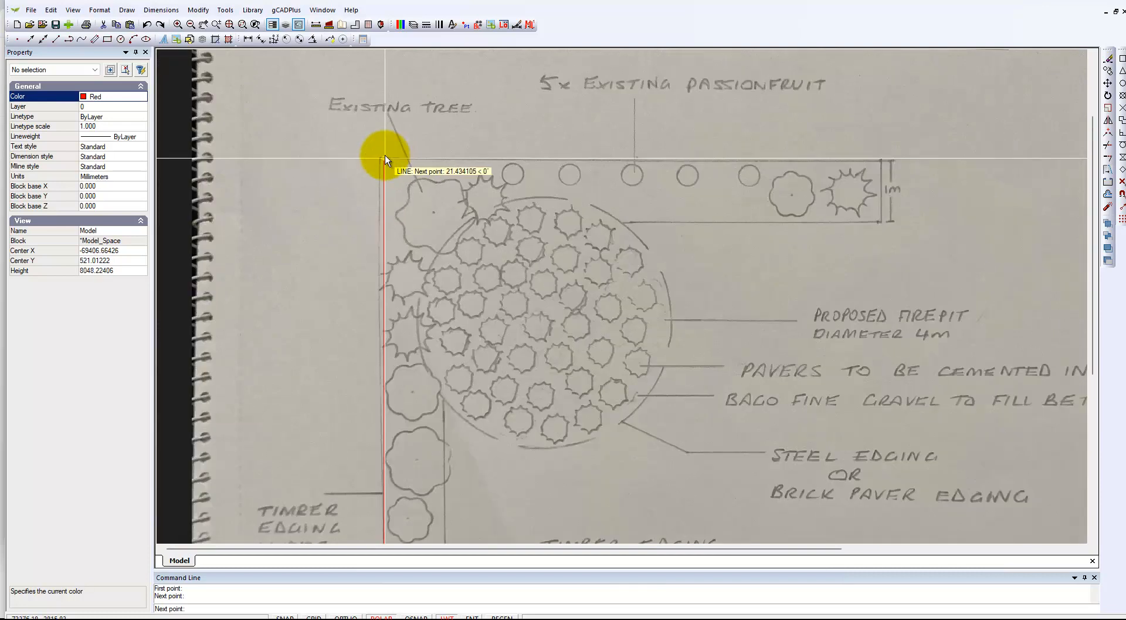
pyautogui.click(881, 160)
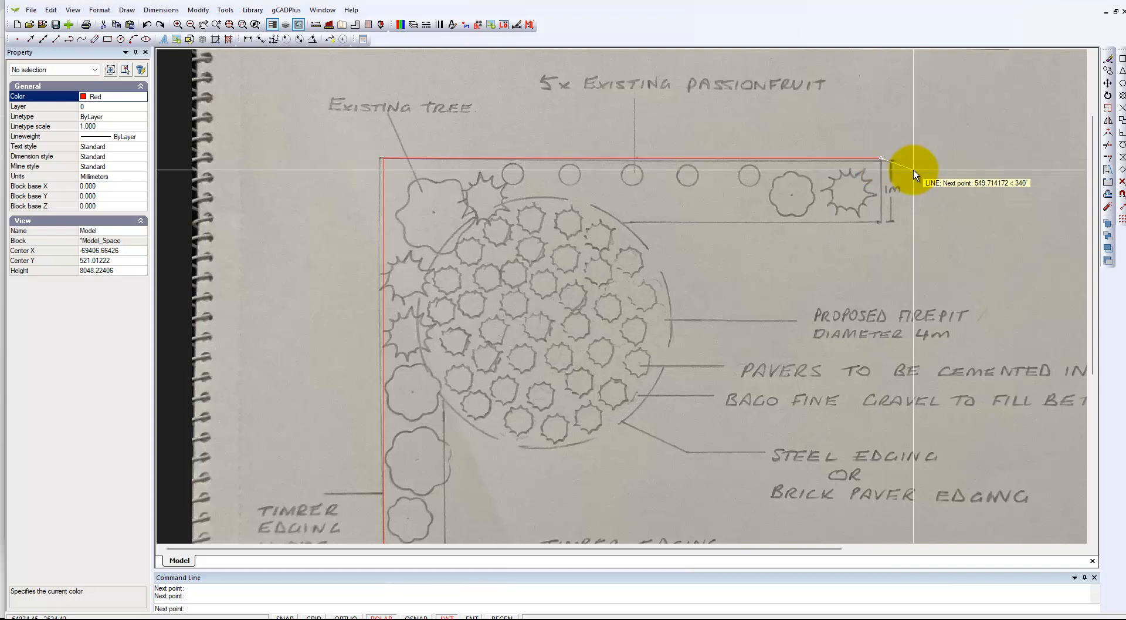
pyautogui.rightClick(912, 171)
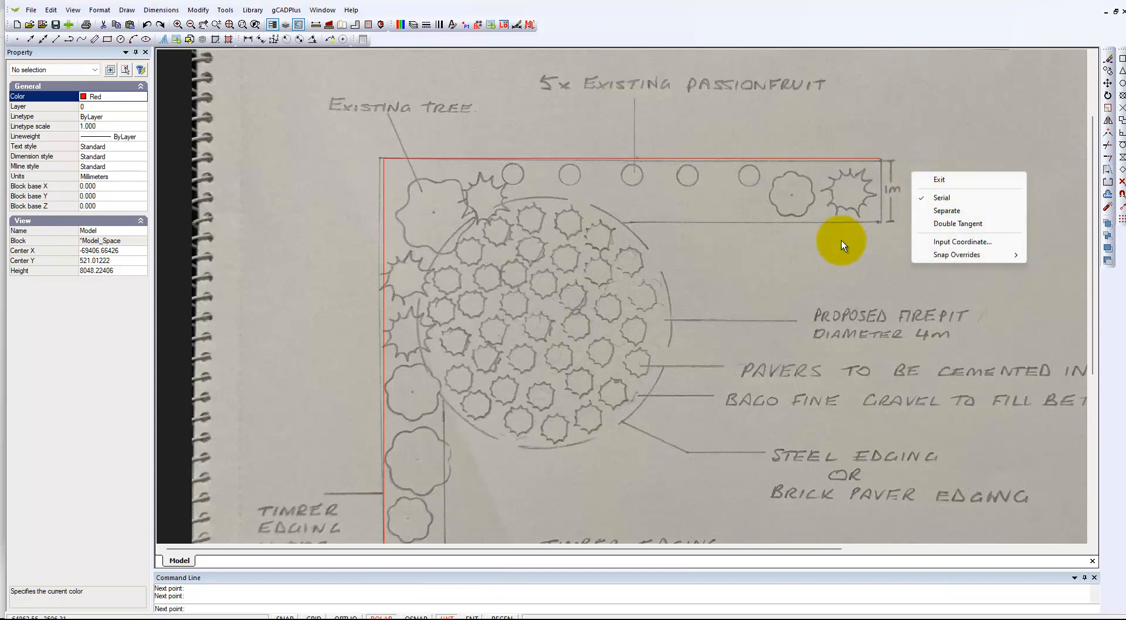
pyautogui.click(819, 160)
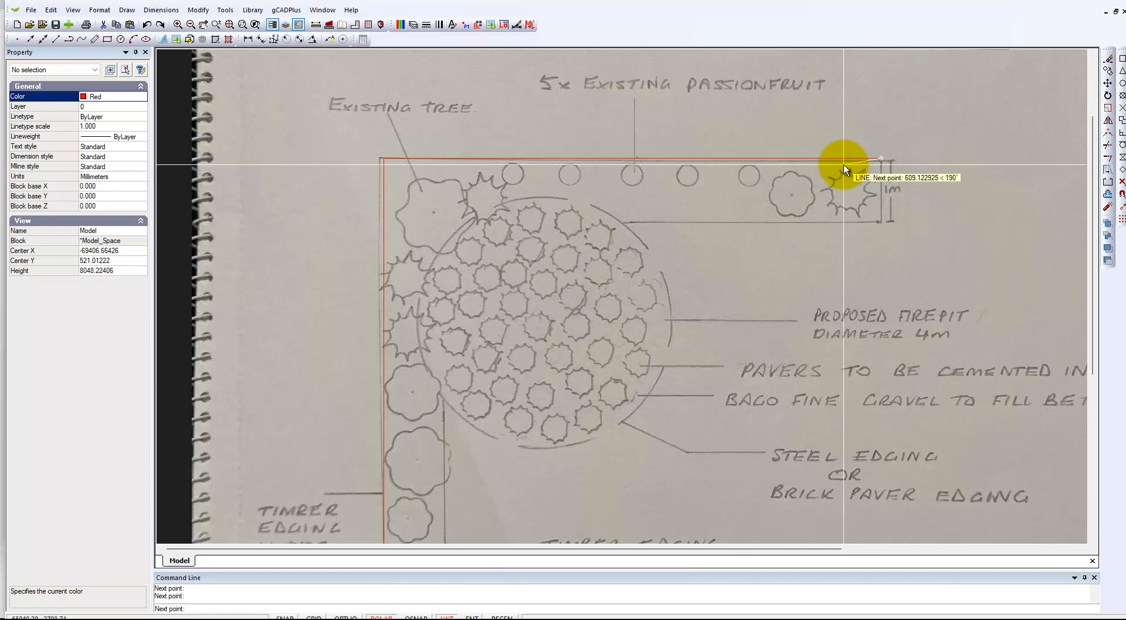
pyautogui.press('Escape')
# Check the length and angle of the horizontal and vertical fence lines.
pyautogui.click(845, 158)
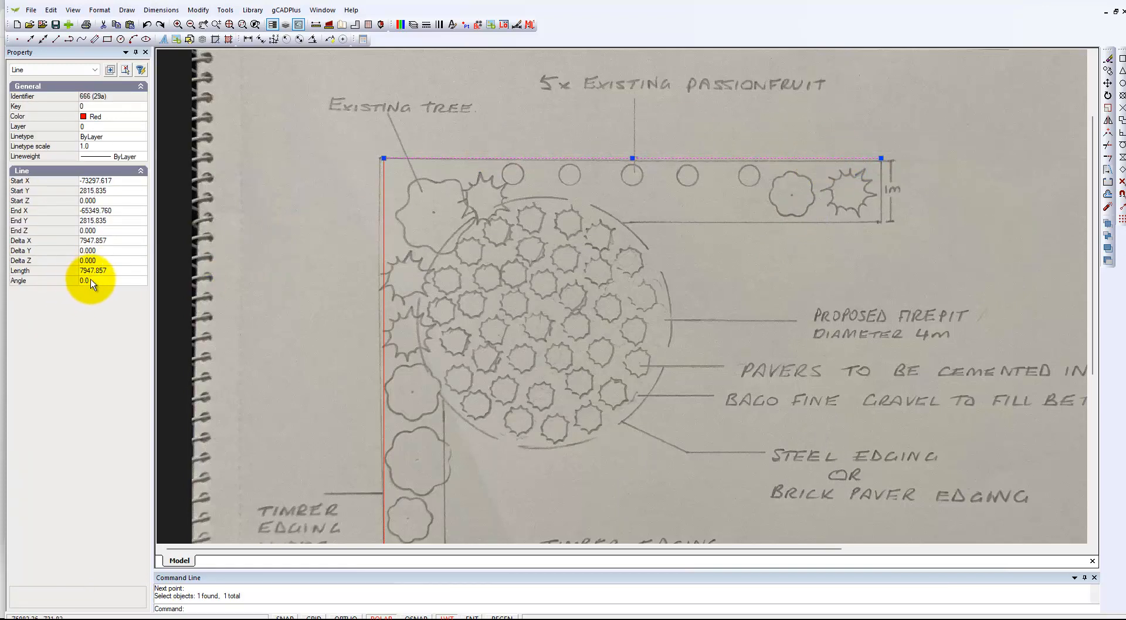
pyautogui.press('Escape')
pyautogui.click(384, 229)
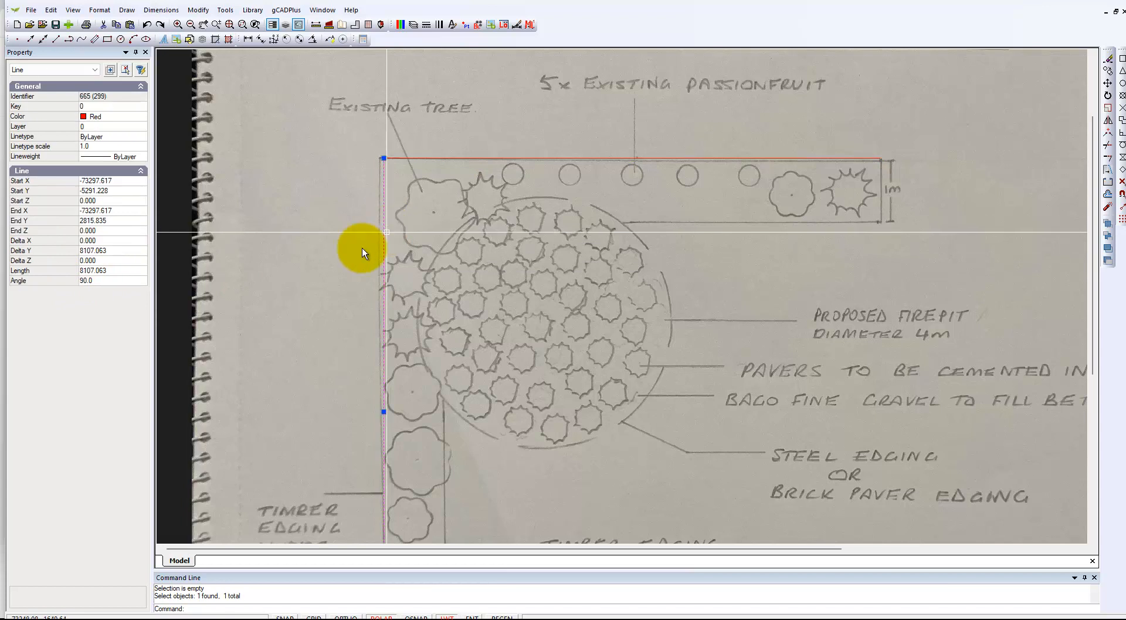
pyautogui.press('Escape')
pyautogui.scroll(-5, 383, 227)
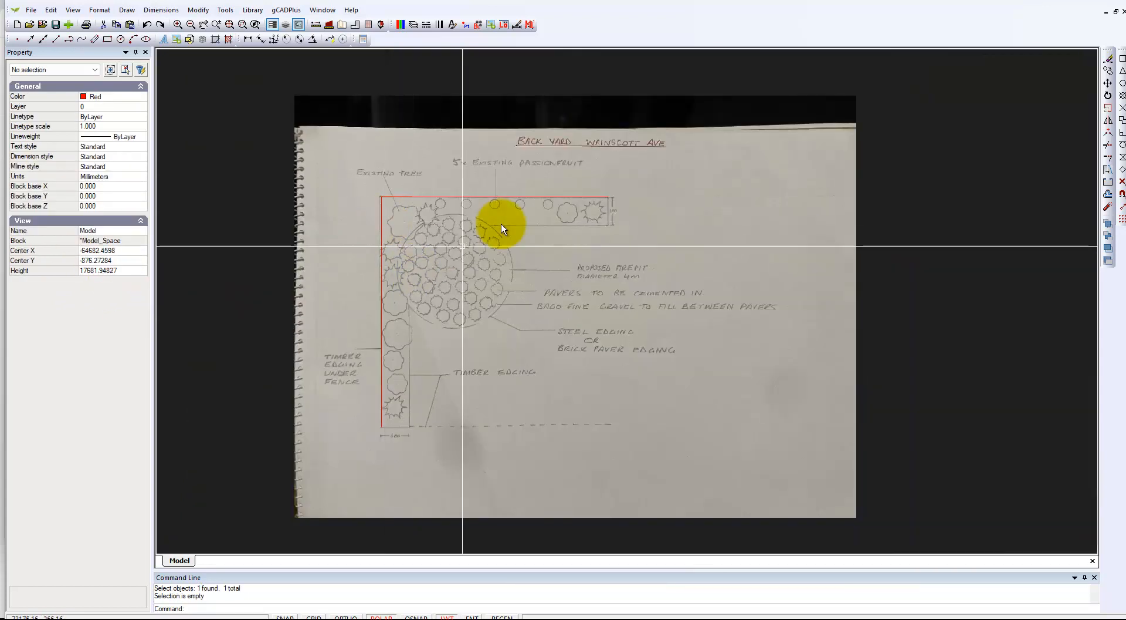
# Draw a center-radius circle over the sketched firepit outline, with a radius of about 2049 mm.
pyautogui.scroll(3, 528, 256)
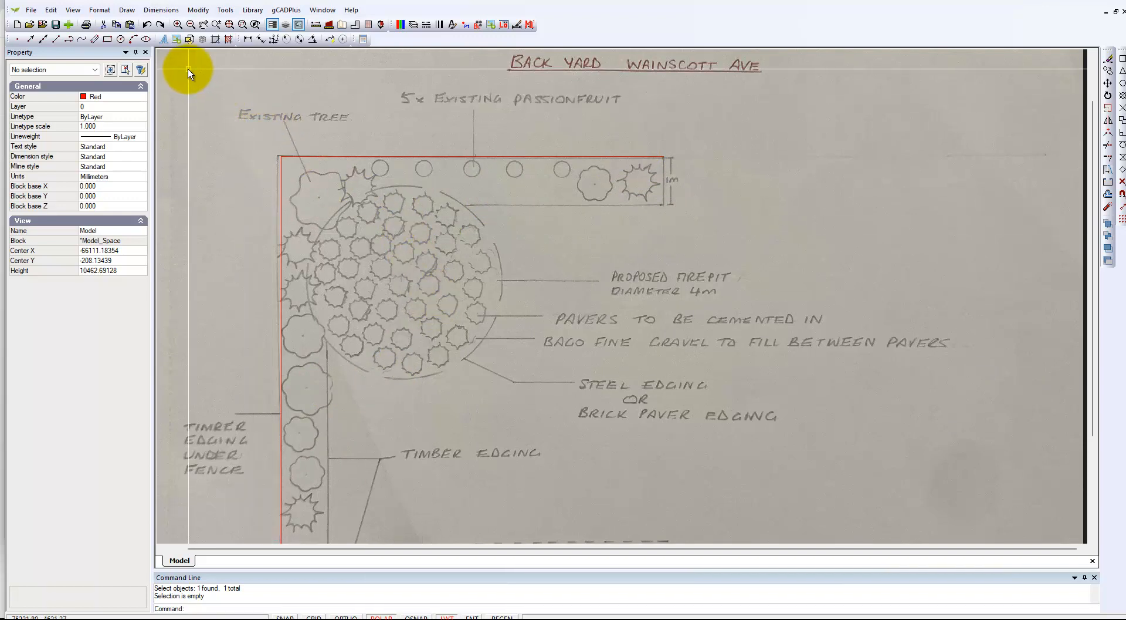
pyautogui.click(128, 12)
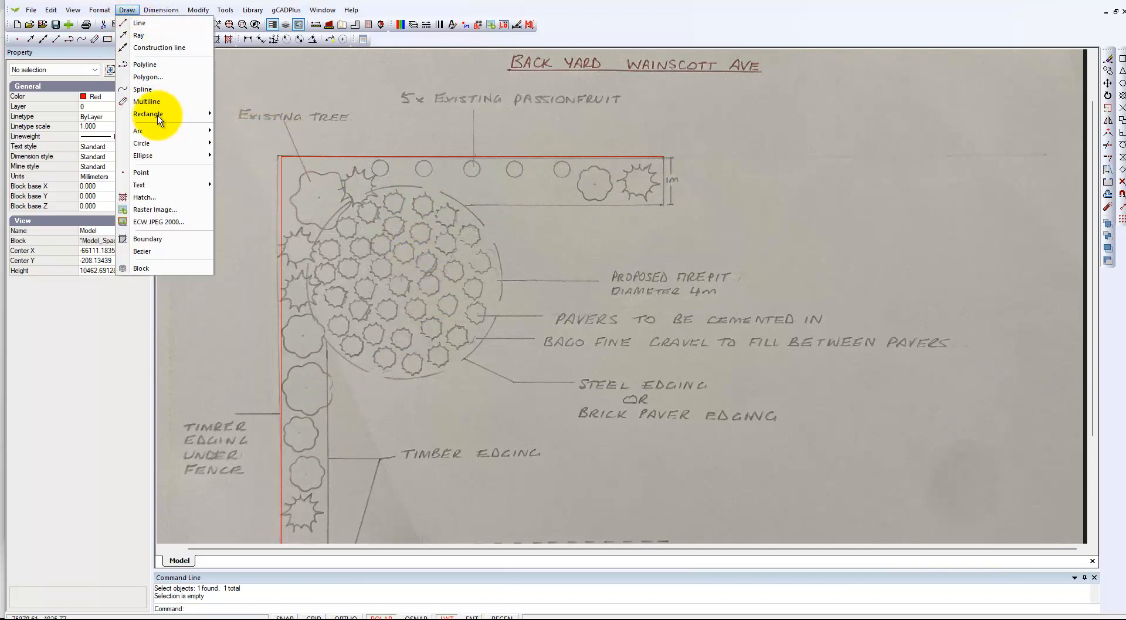
pyautogui.moveTo(158, 142)
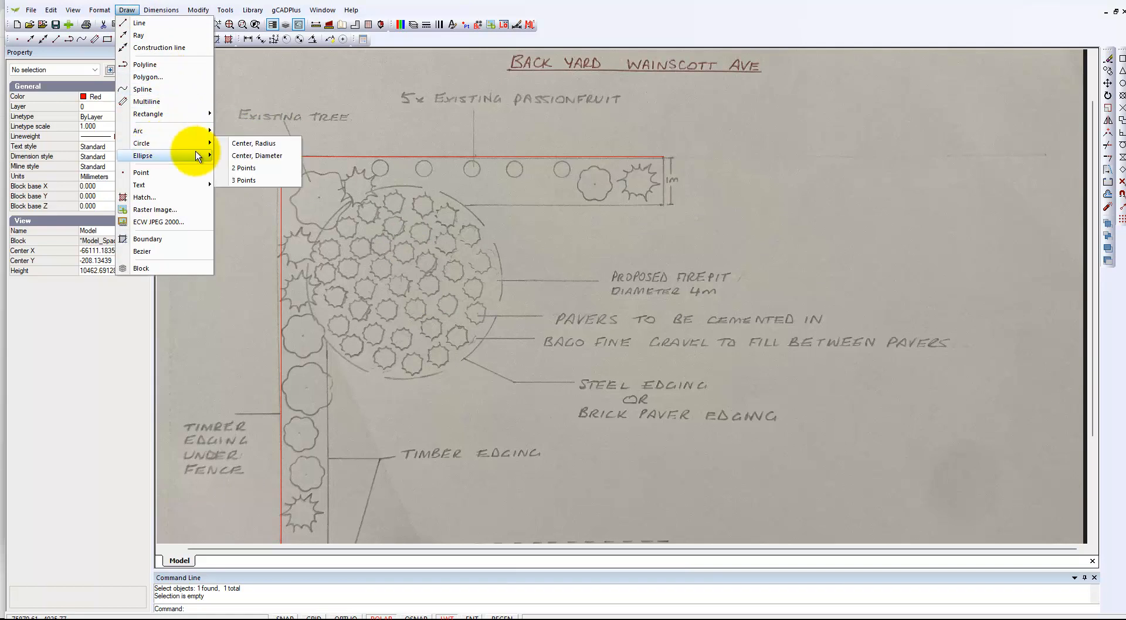
pyautogui.click(272, 144)
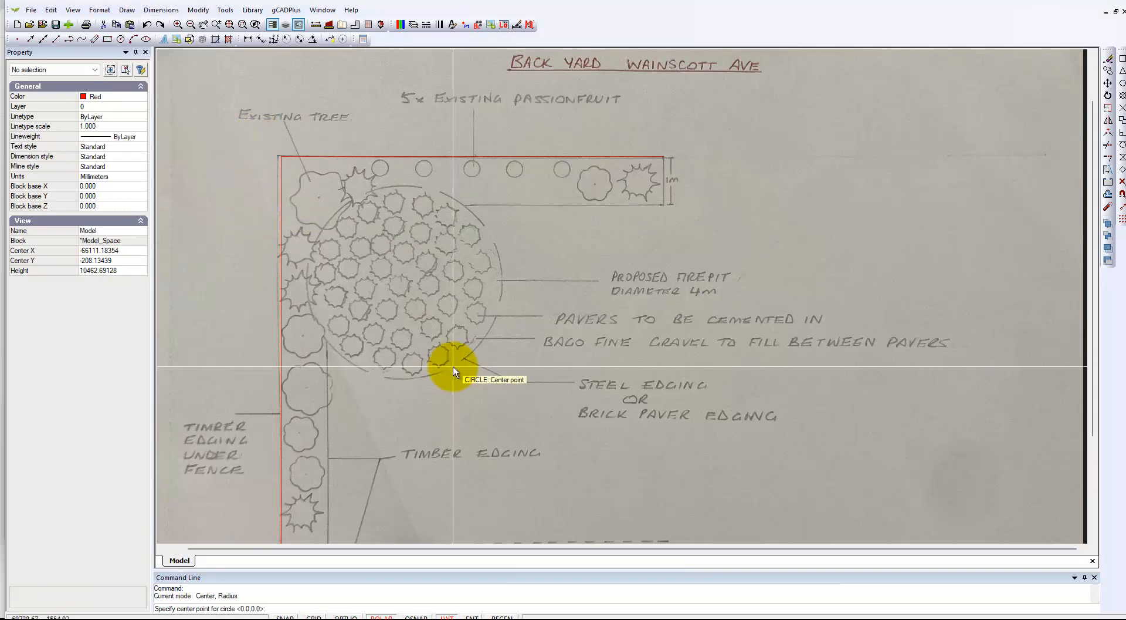
pyautogui.click(402, 282)
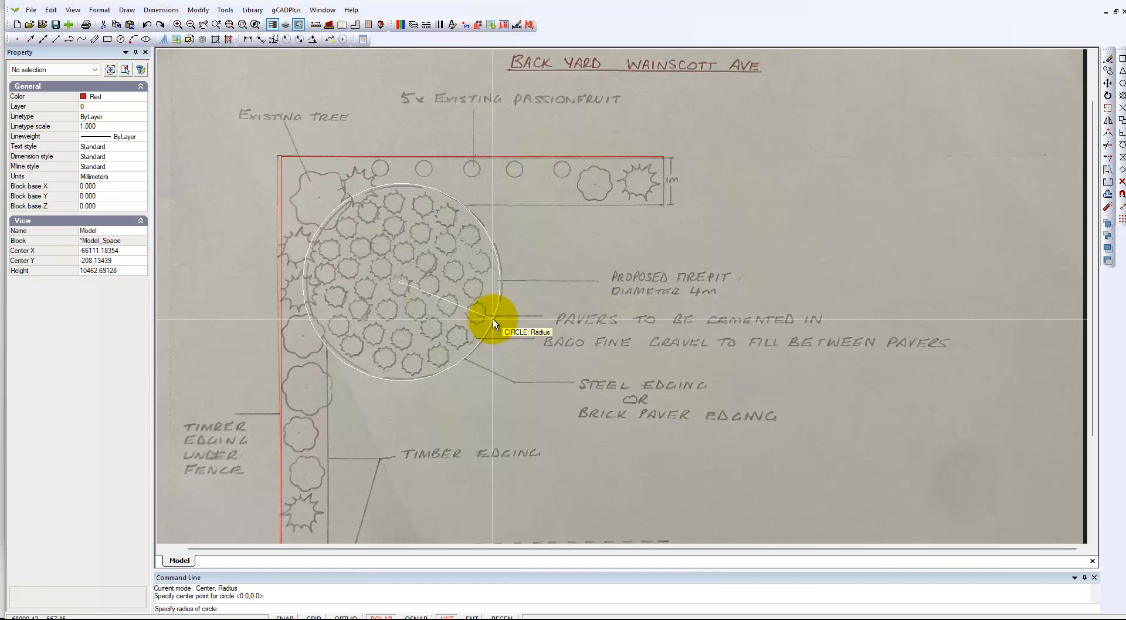
pyautogui.click(492, 319)
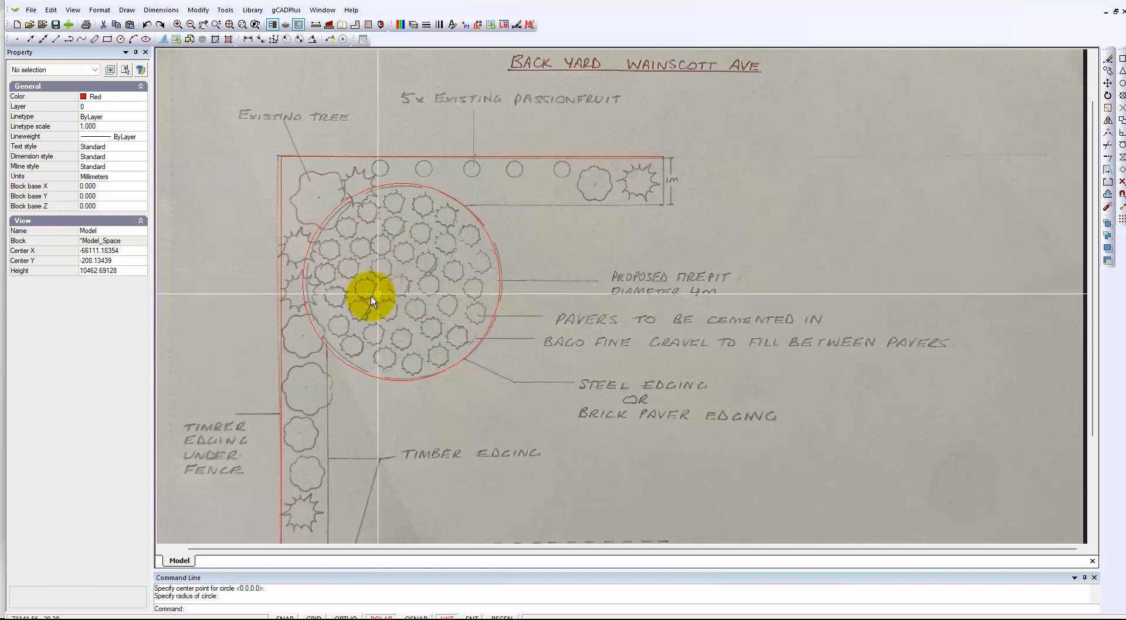
# Set the firepit circle's diameter to 4000 mm and deselect it.
pyautogui.click(308, 312)
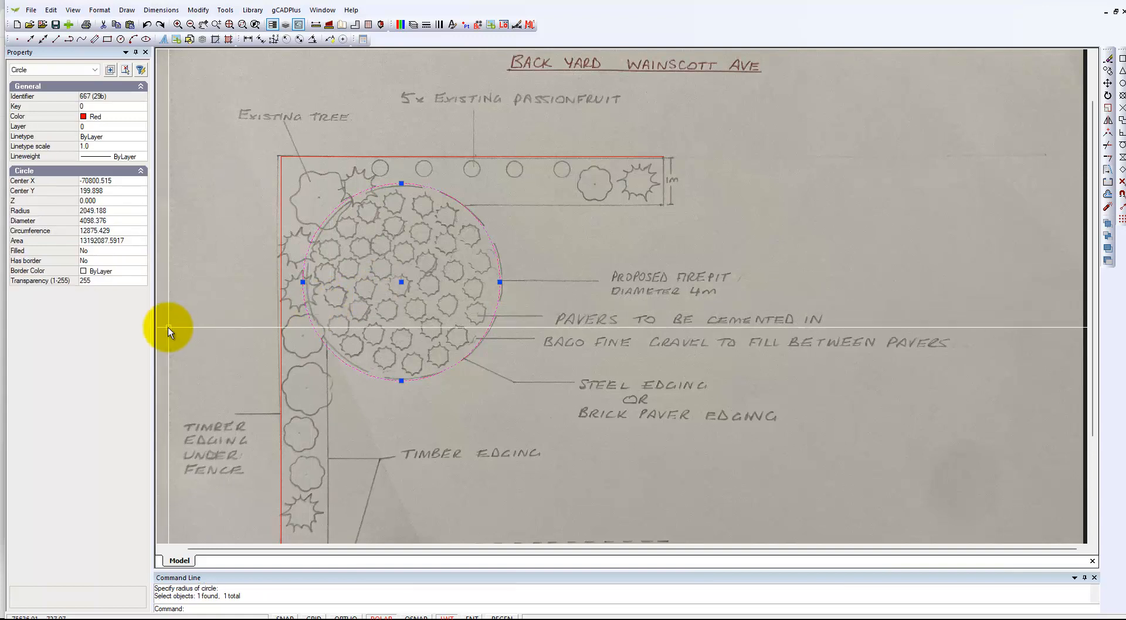
pyautogui.click(115, 221)
pyautogui.write('400')
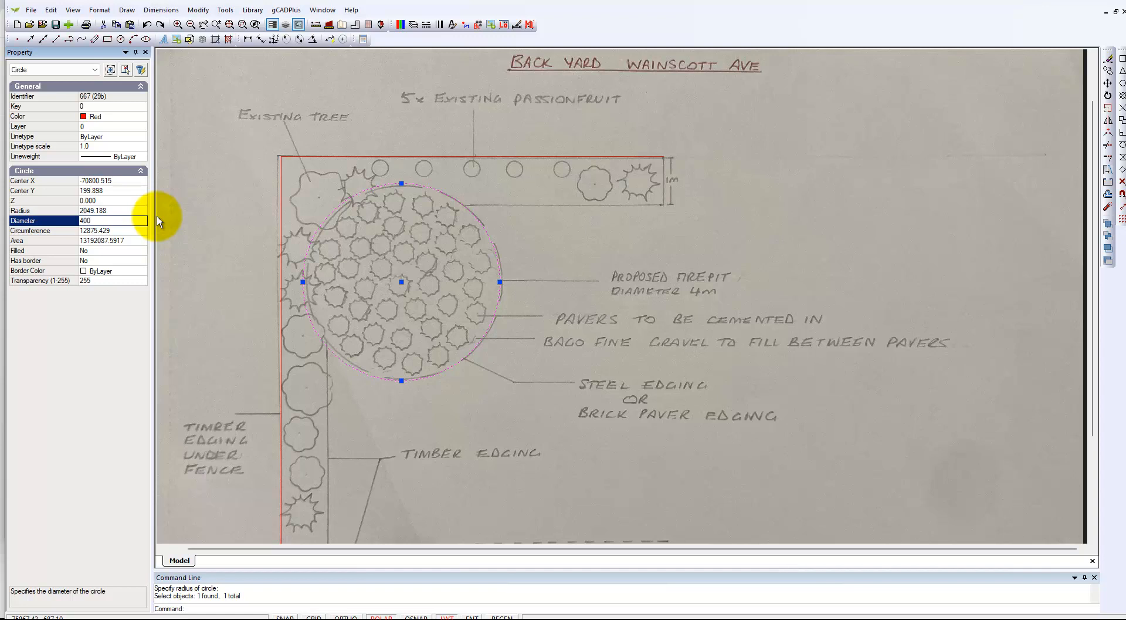
pyautogui.write('0')
pyautogui.press('Return')
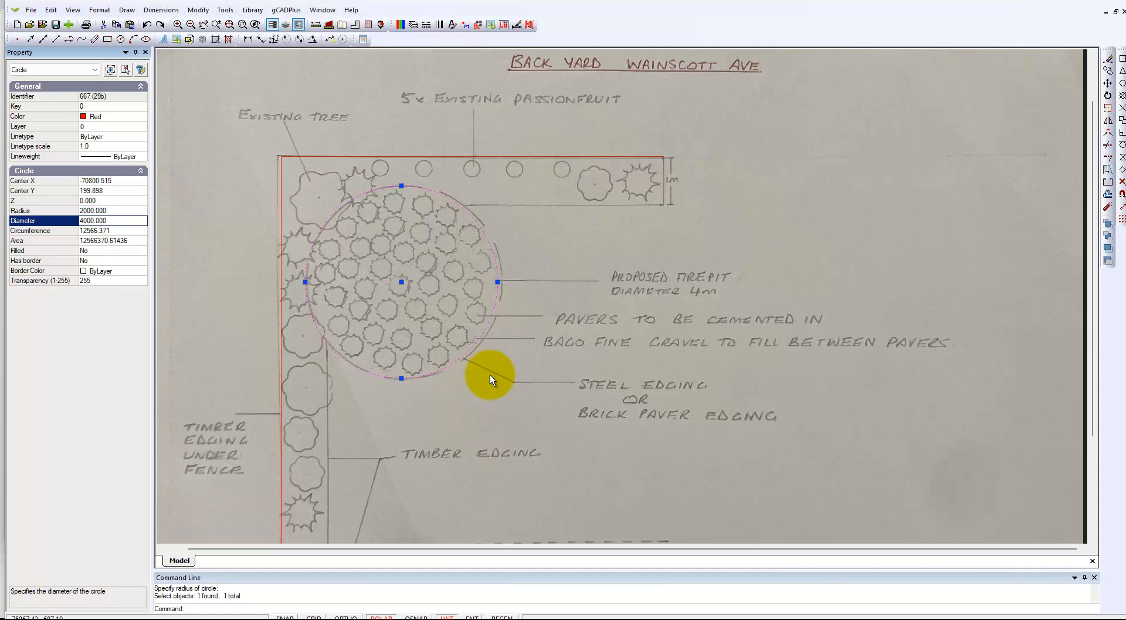
pyautogui.press('Escape')
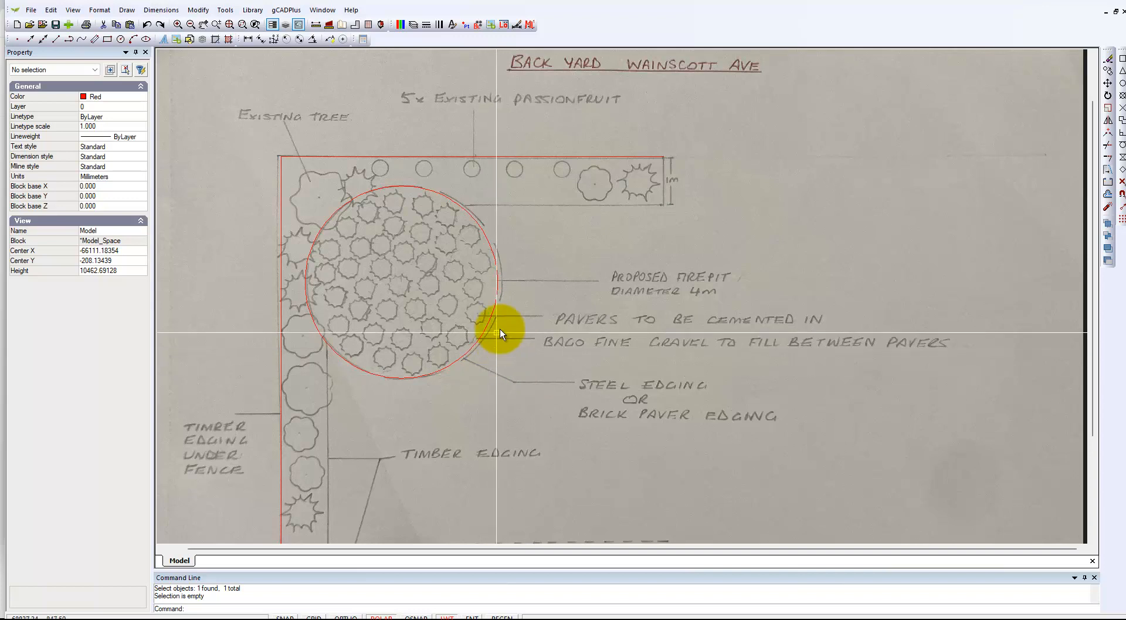
# Join the top and left fence lines into a single polyline.
pyautogui.click(568, 156)
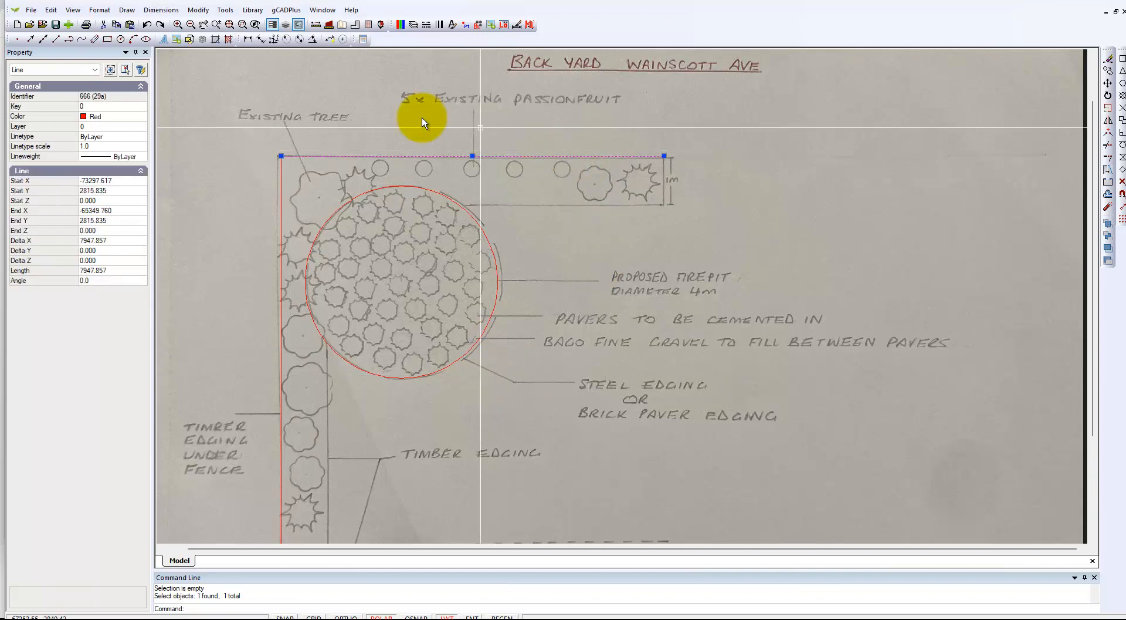
pyautogui.click(280, 225)
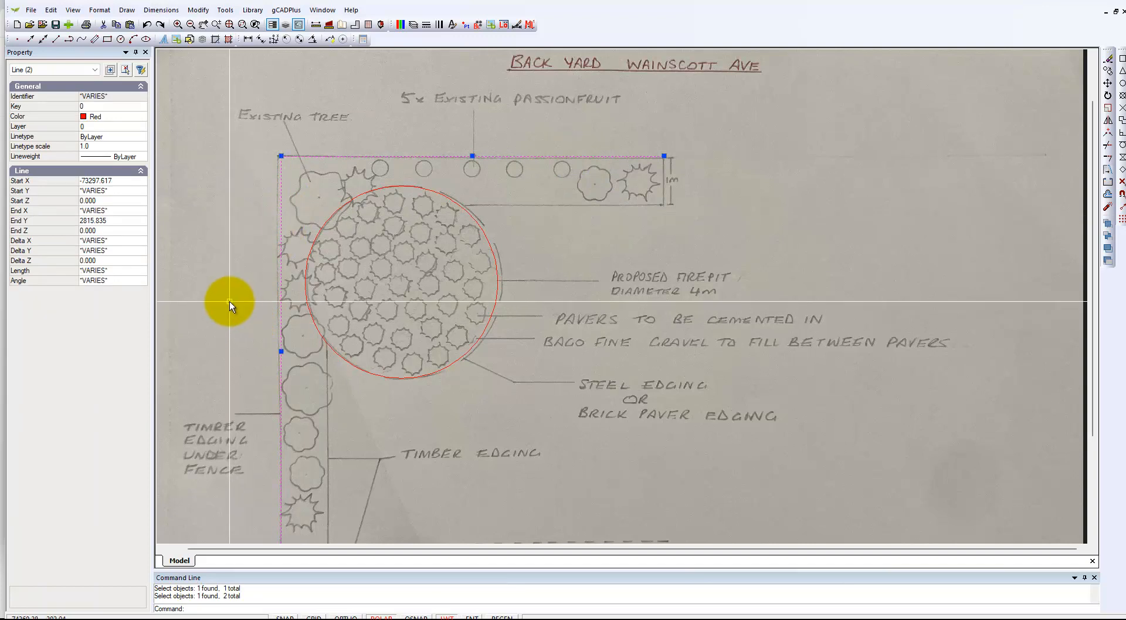
pyautogui.rightClick(210, 300)
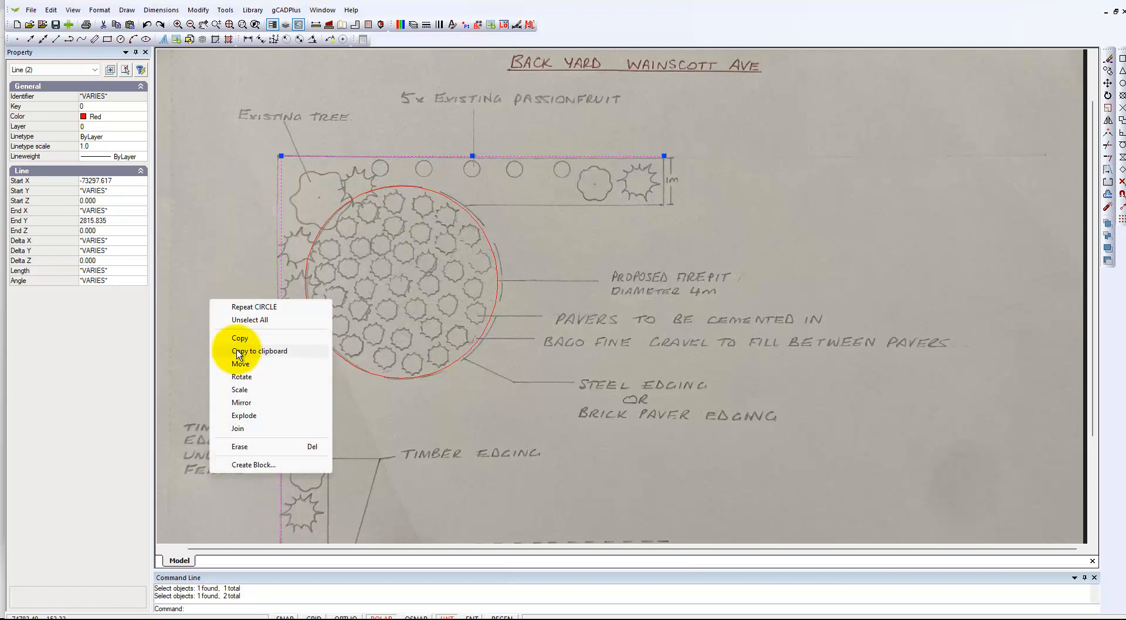
pyautogui.click(250, 429)
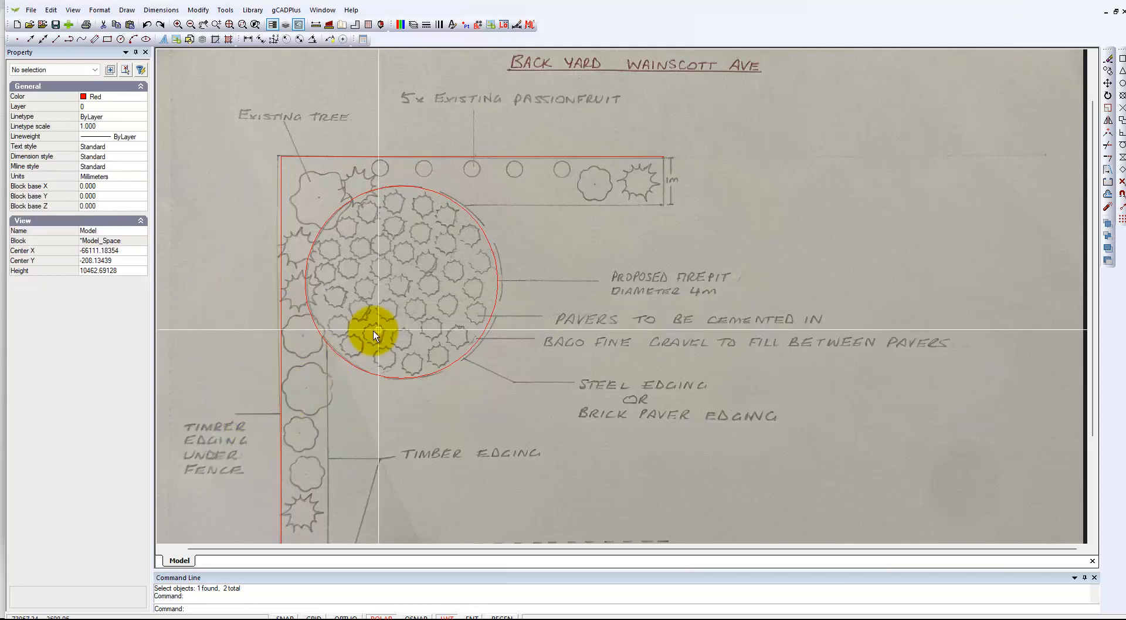
# Offset the joined fence polyline 1000 mm inward to form the inner edge of the garden beds.
pyautogui.scroll(2, 625, 188)
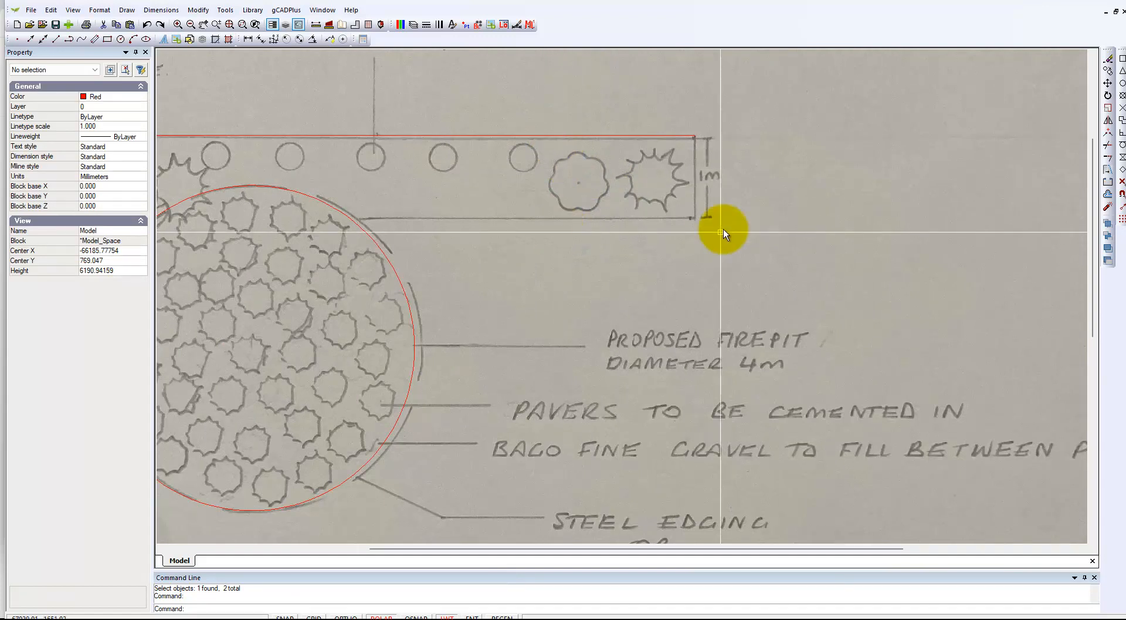
pyautogui.click(198, 10)
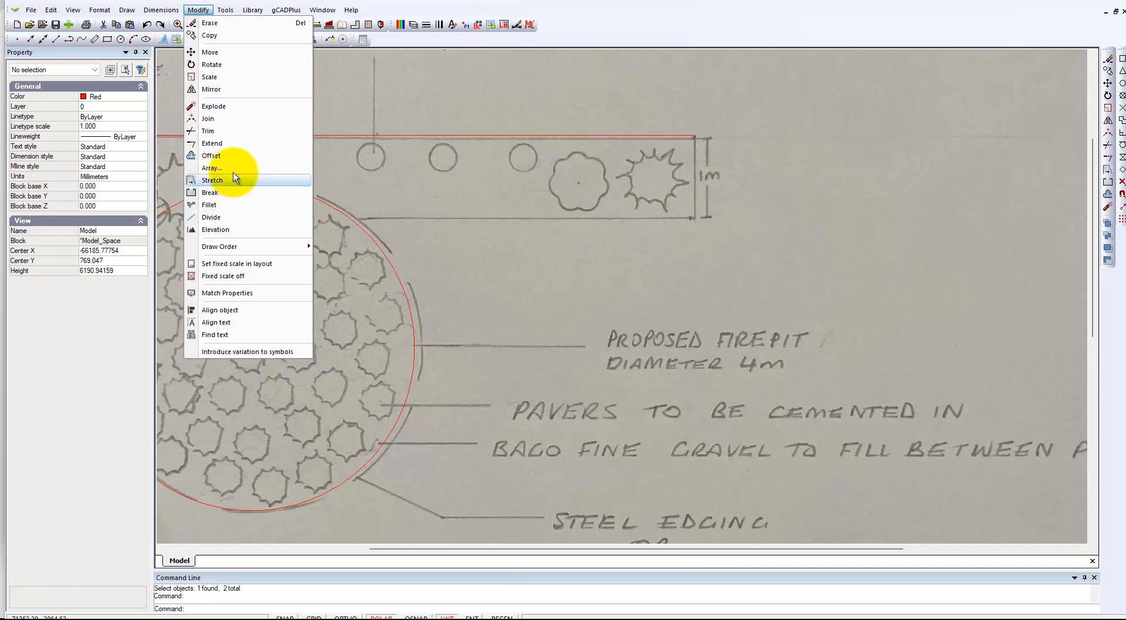
pyautogui.click(503, 135)
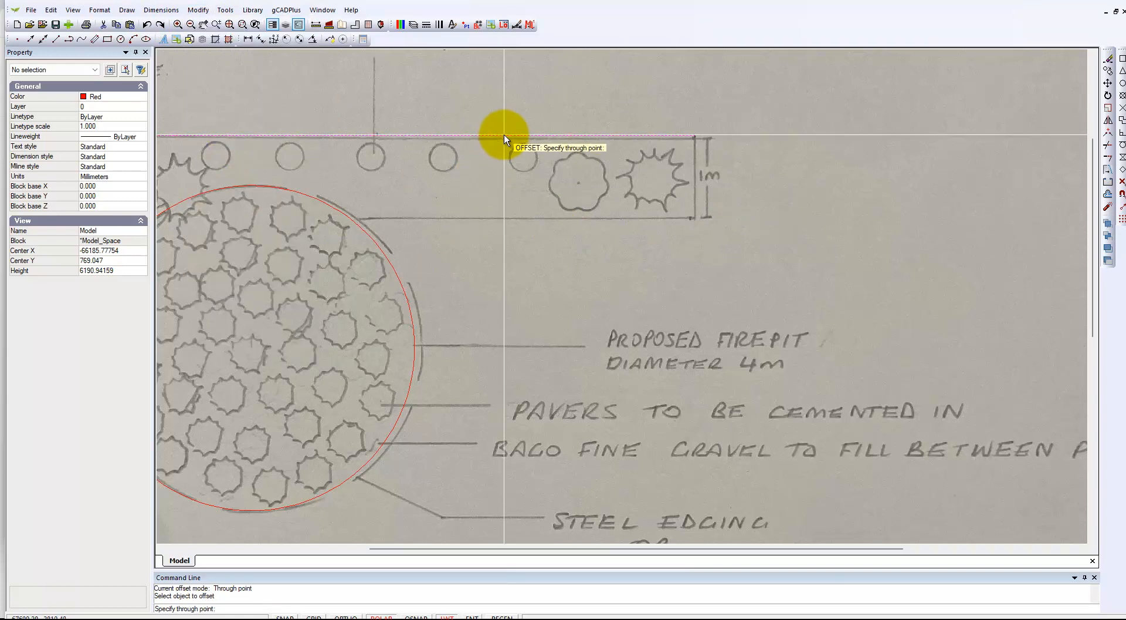
pyautogui.rightClick(486, 190)
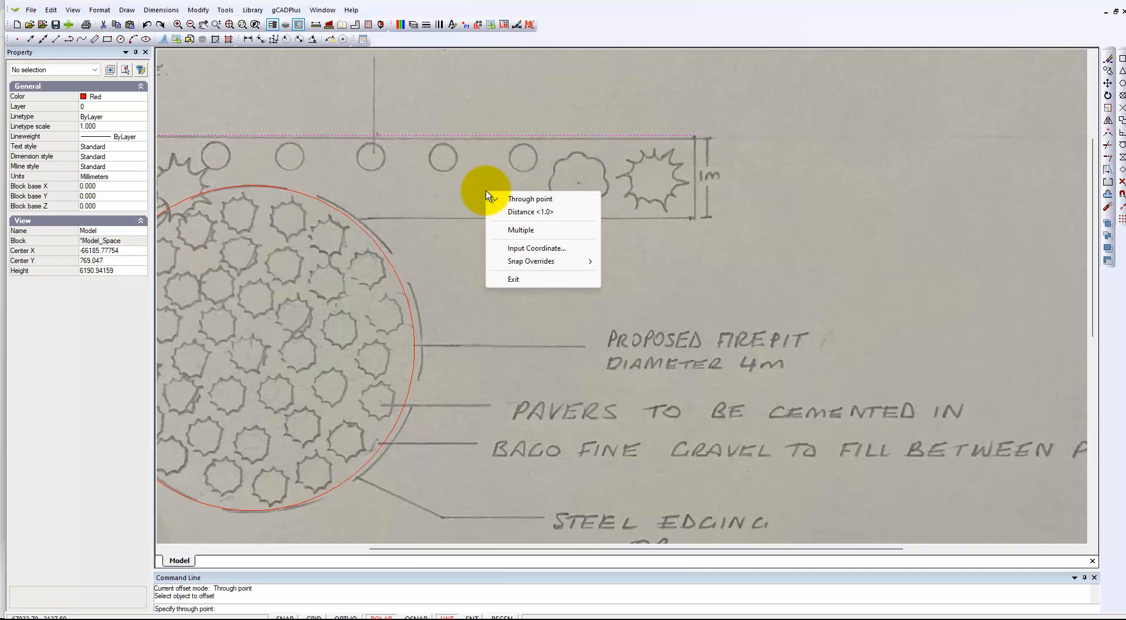
pyautogui.click(523, 211)
pyautogui.write('1000')
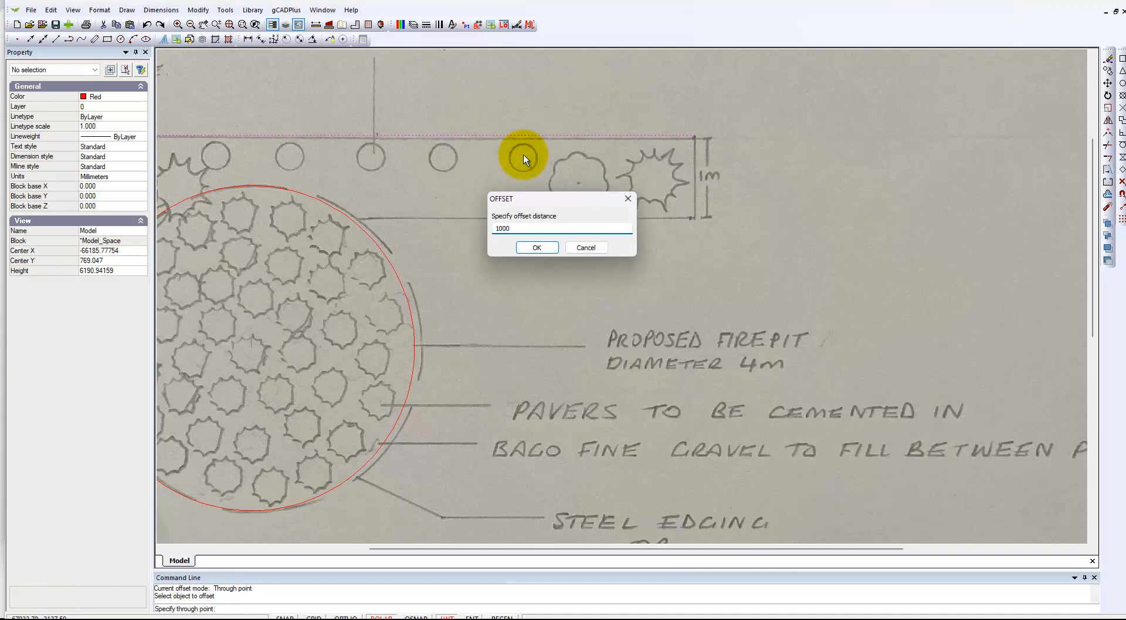
pyautogui.click(536, 247)
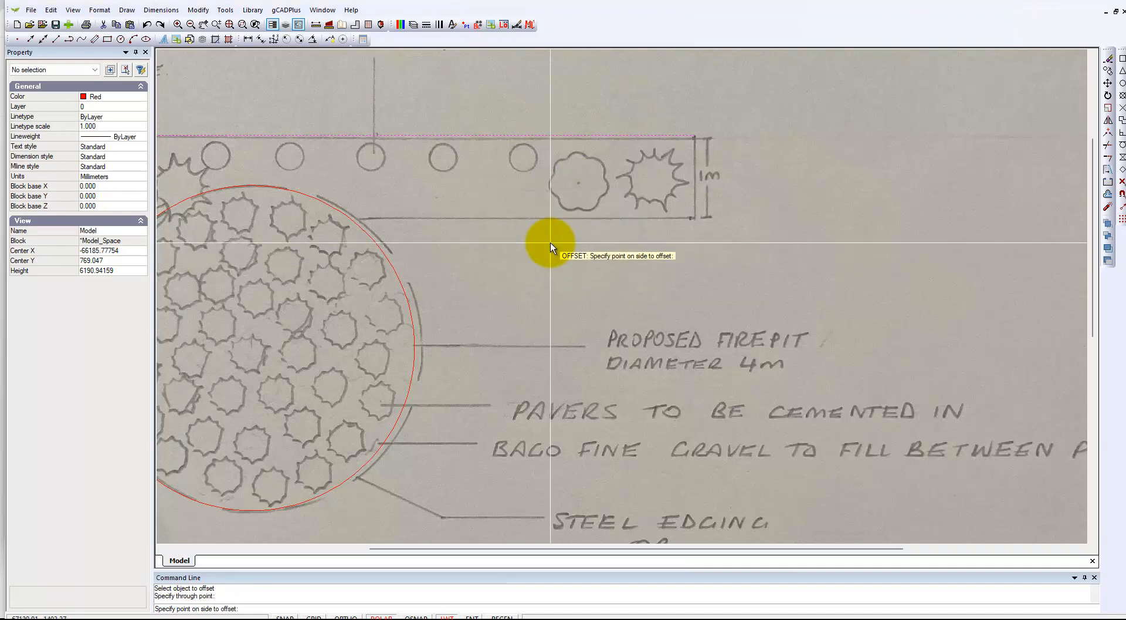
pyautogui.click(523, 252)
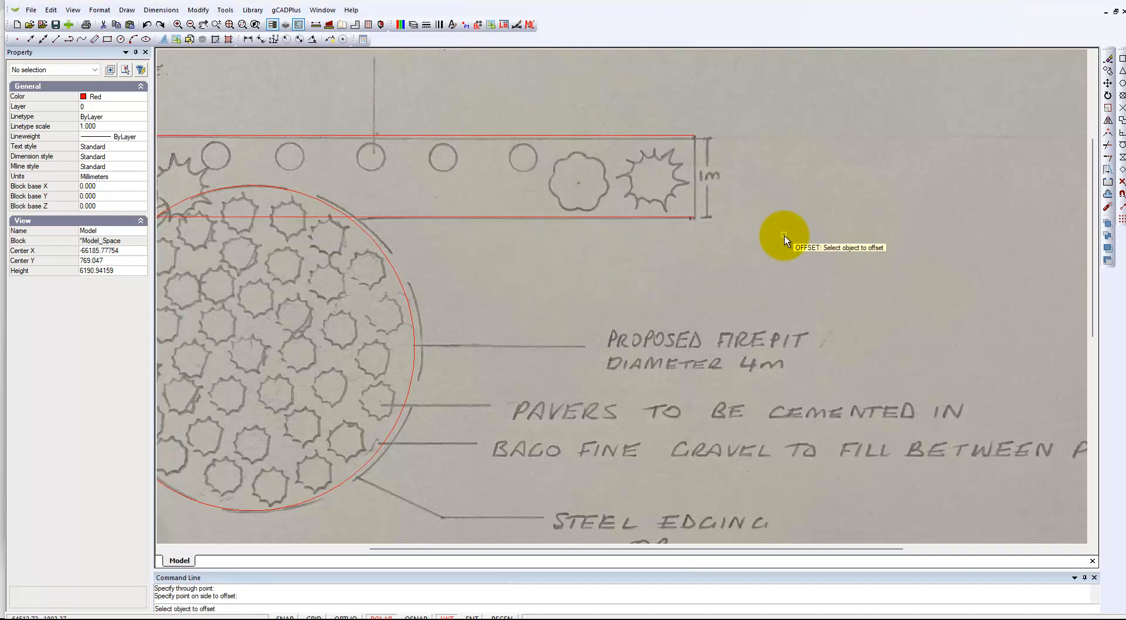
pyautogui.scroll(-5, 778, 229)
pyautogui.scroll(5, 524, 280)
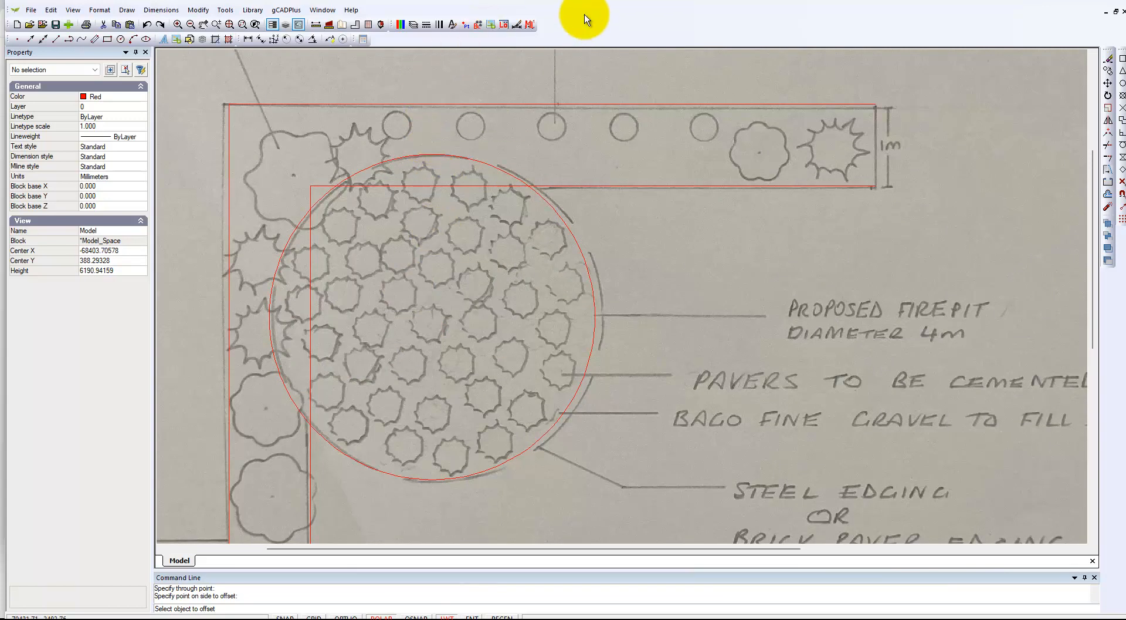
pyautogui.click(478, 72)
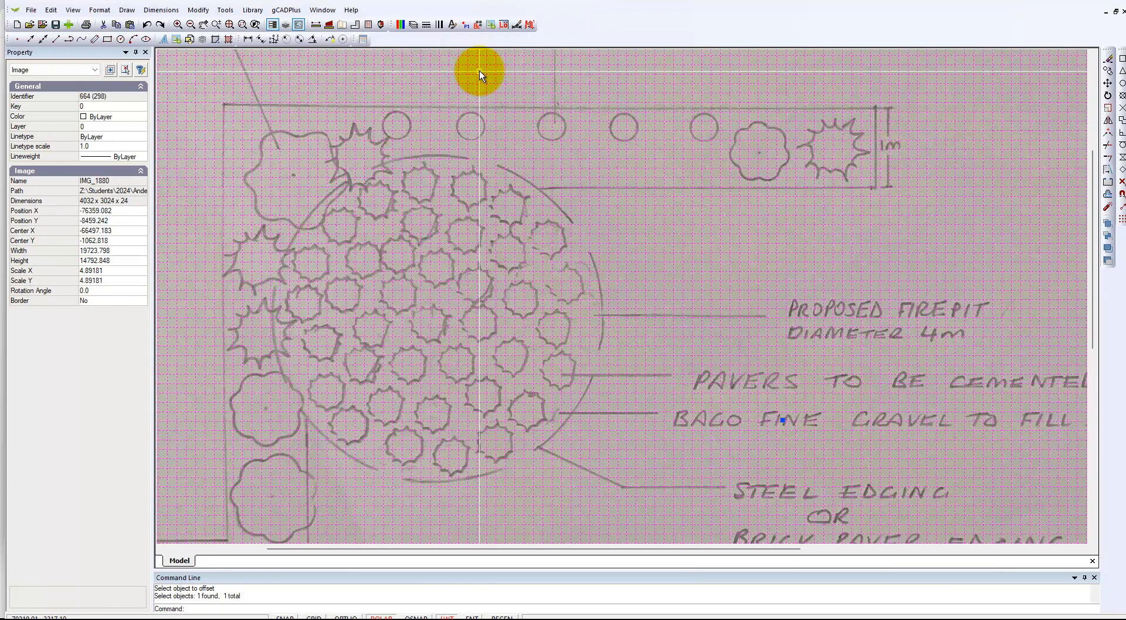
pyautogui.press('Escape')
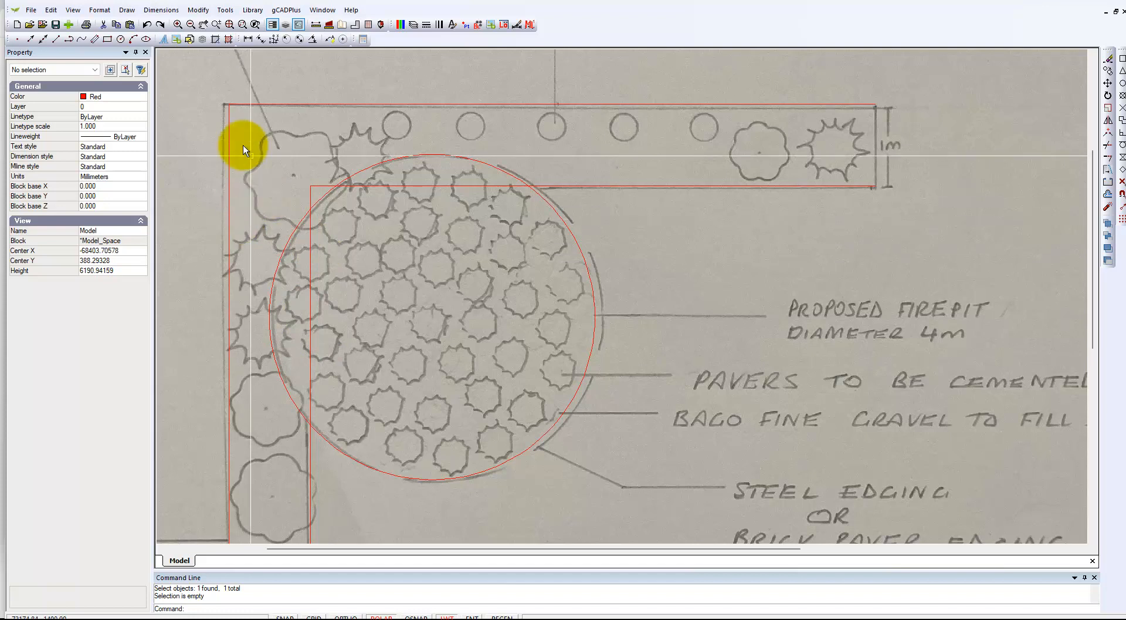
# Trim the horizontal inner bed edge inside the firepit, using the circle as the cutting edge.
pyautogui.click(202, 11)
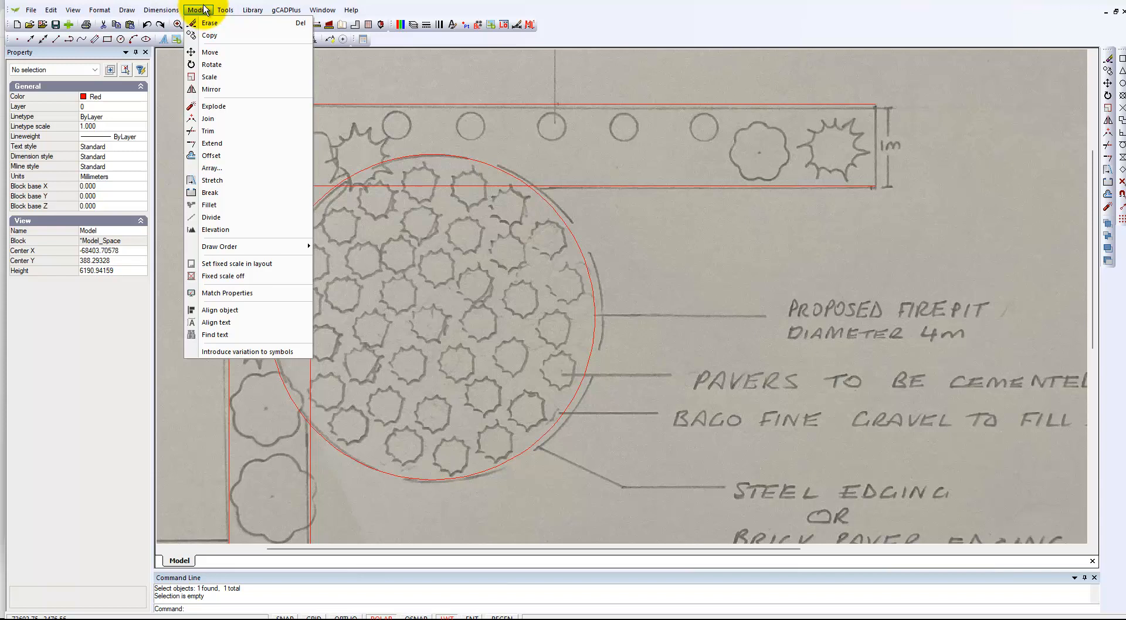
pyautogui.click(214, 134)
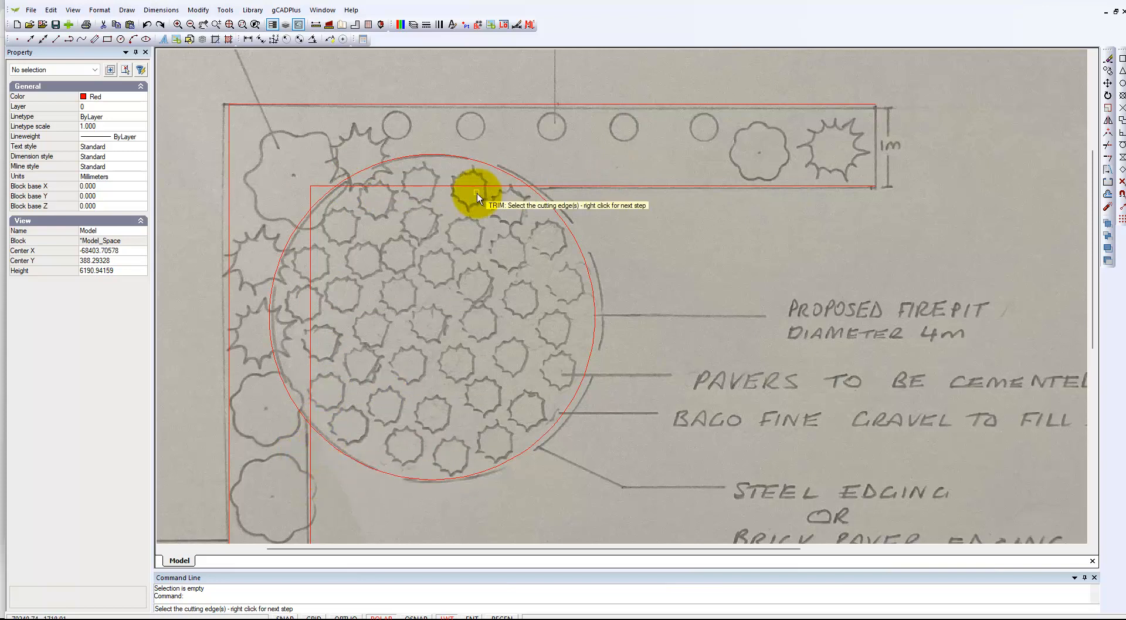
pyautogui.click(493, 162)
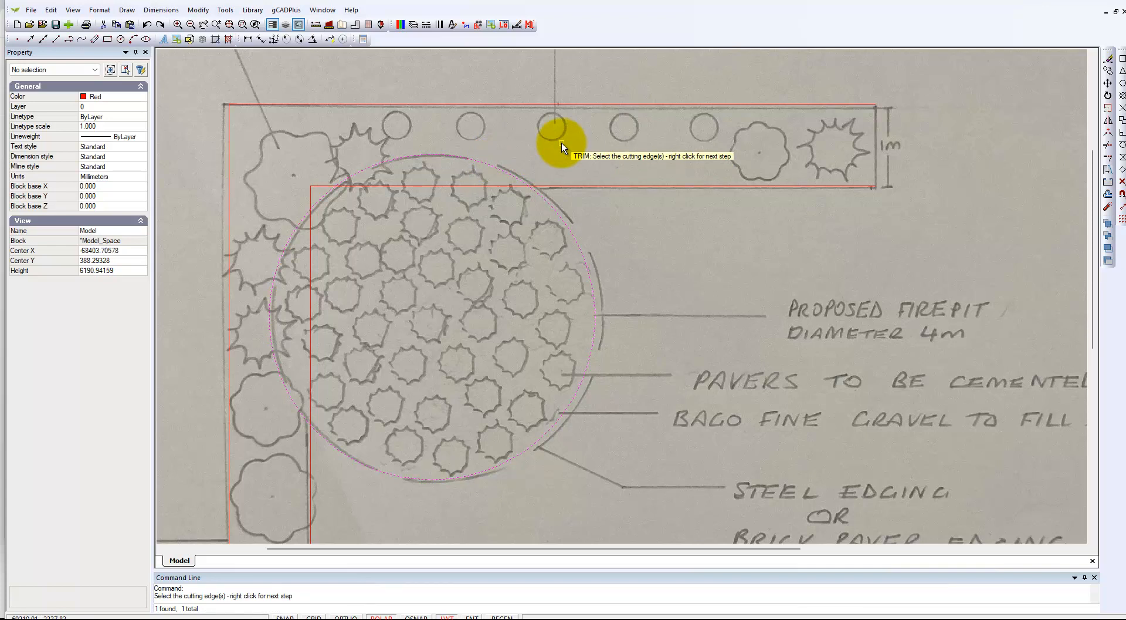
pyautogui.rightClick(575, 166)
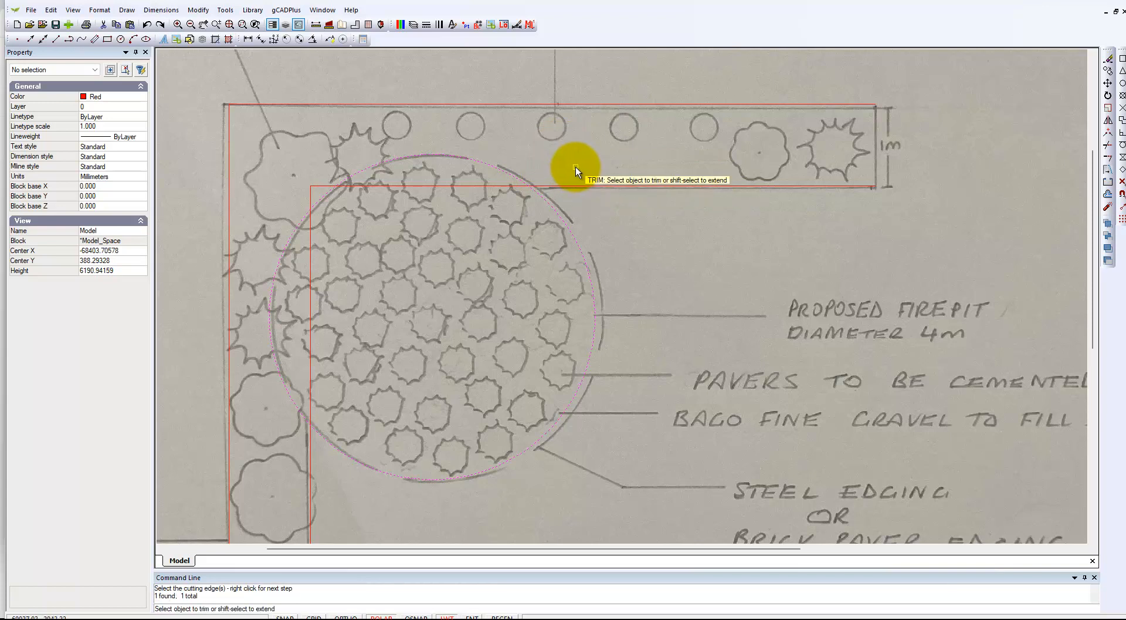
pyautogui.click(494, 186)
pyautogui.scroll(-1, 667, 267)
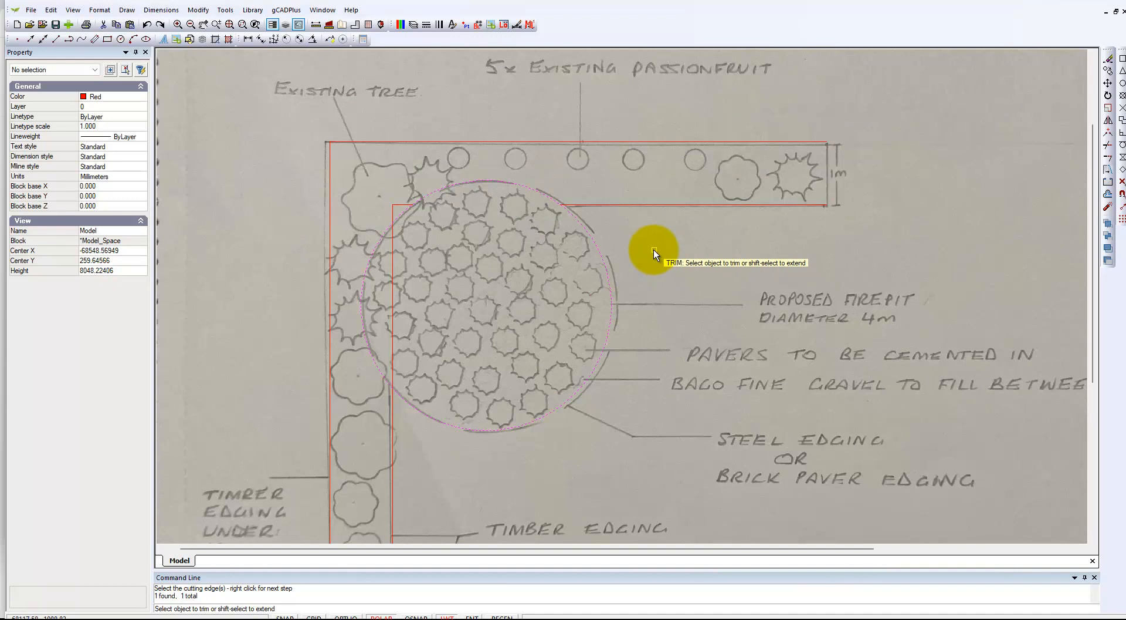
pyautogui.rightClick(654, 250)
# Try to delete the leftover inner bed edge at the firepit's upper-left corner, and undo the deletion.
pyautogui.scroll(-1, 655, 251)
pyautogui.scroll(-1, 673, 260)
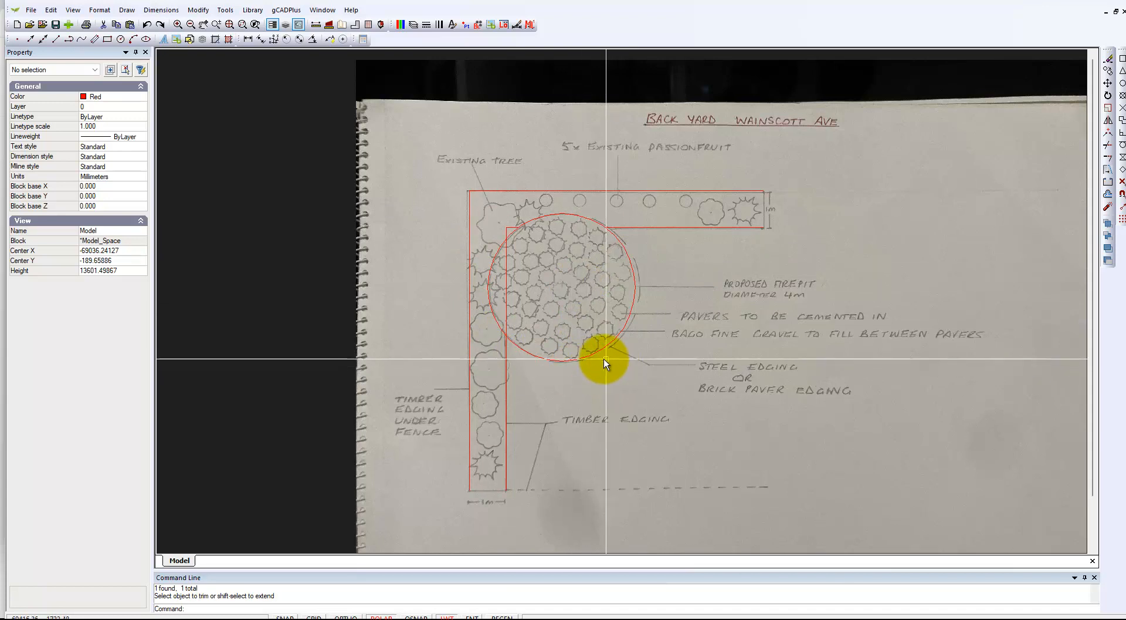
pyautogui.moveTo(644, 256); pyautogui.dragTo(583, 207, button='middle')
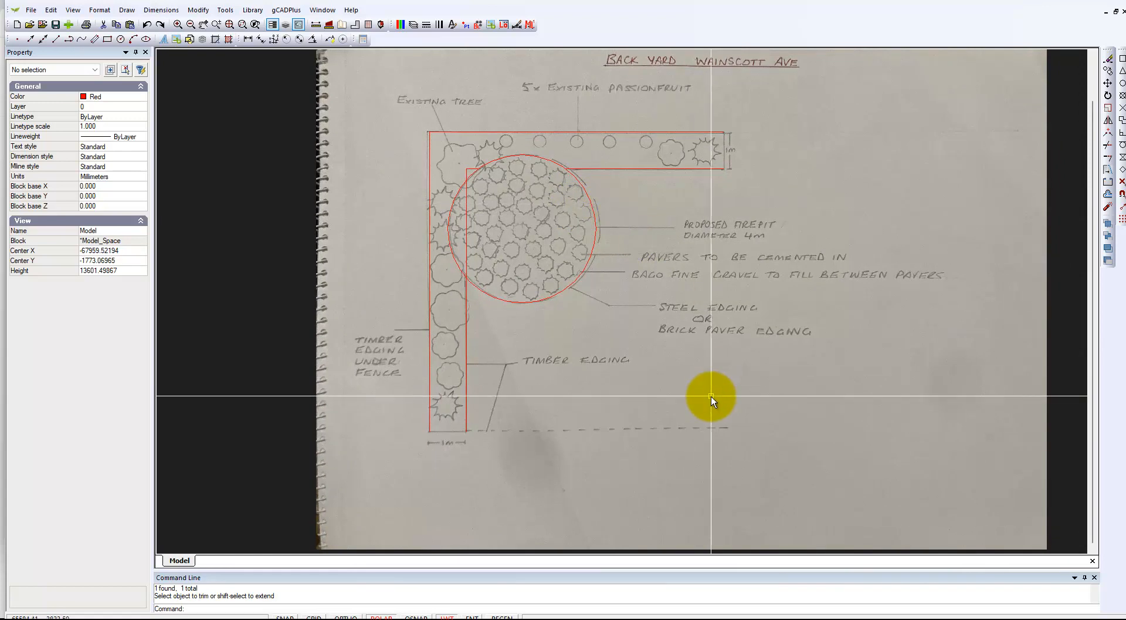
pyautogui.scroll(3, 370, 410)
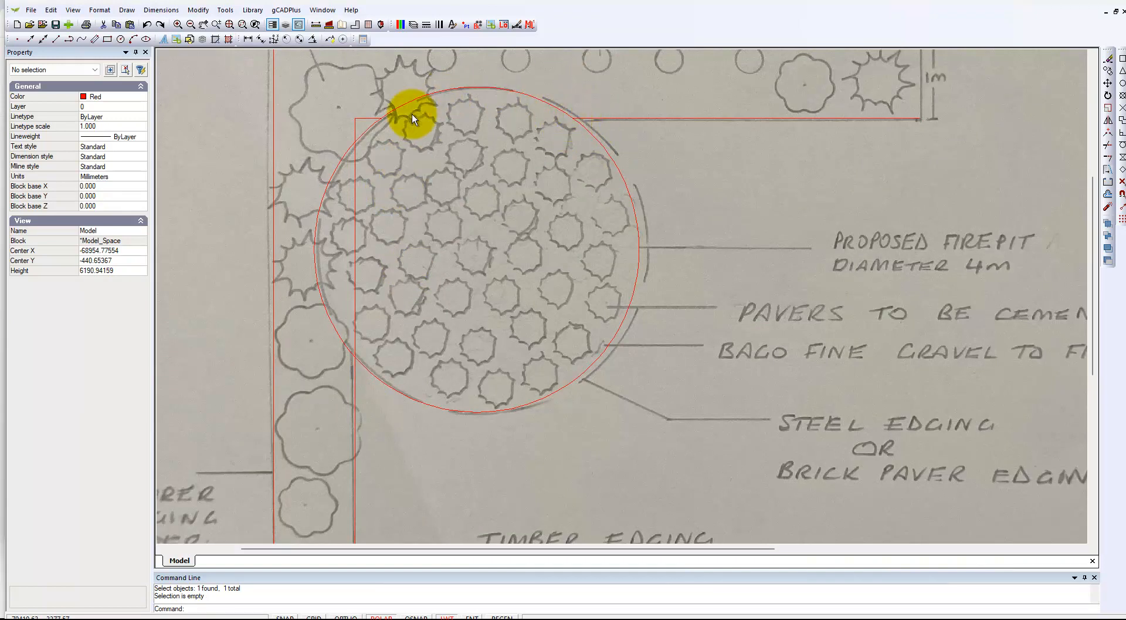
pyautogui.click(367, 117)
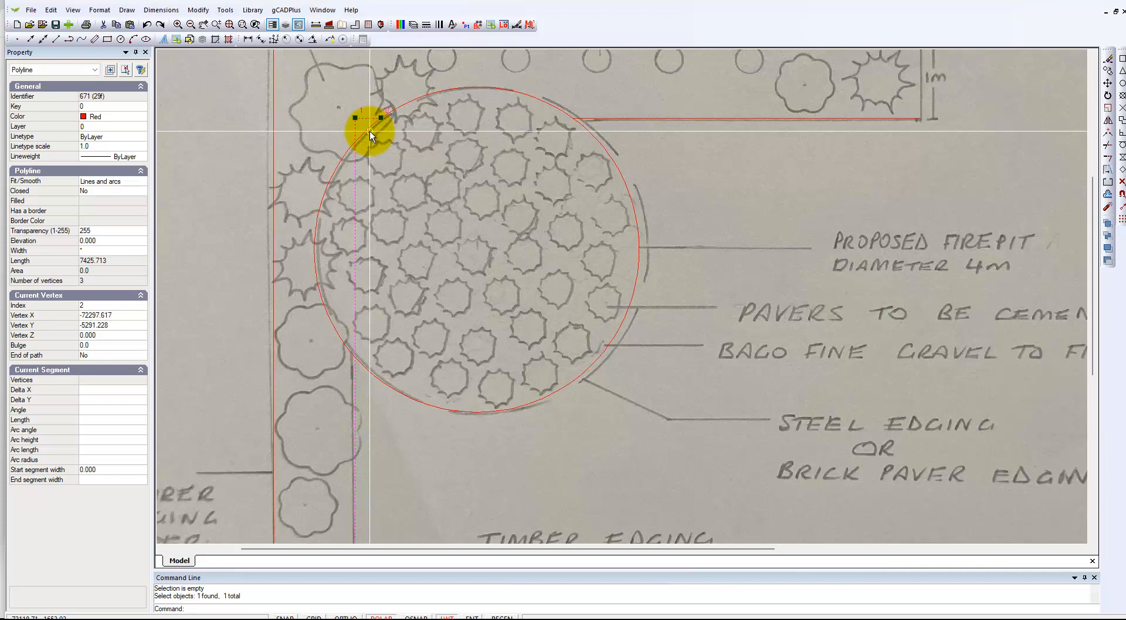
pyautogui.press('Delete')
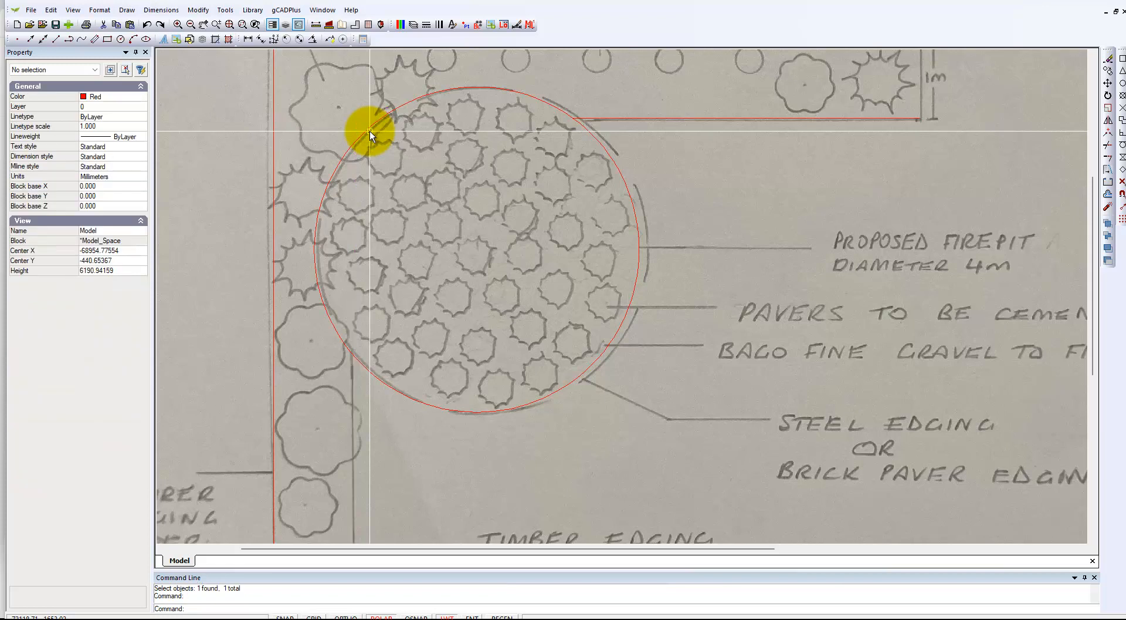
pyautogui.click(146, 25)
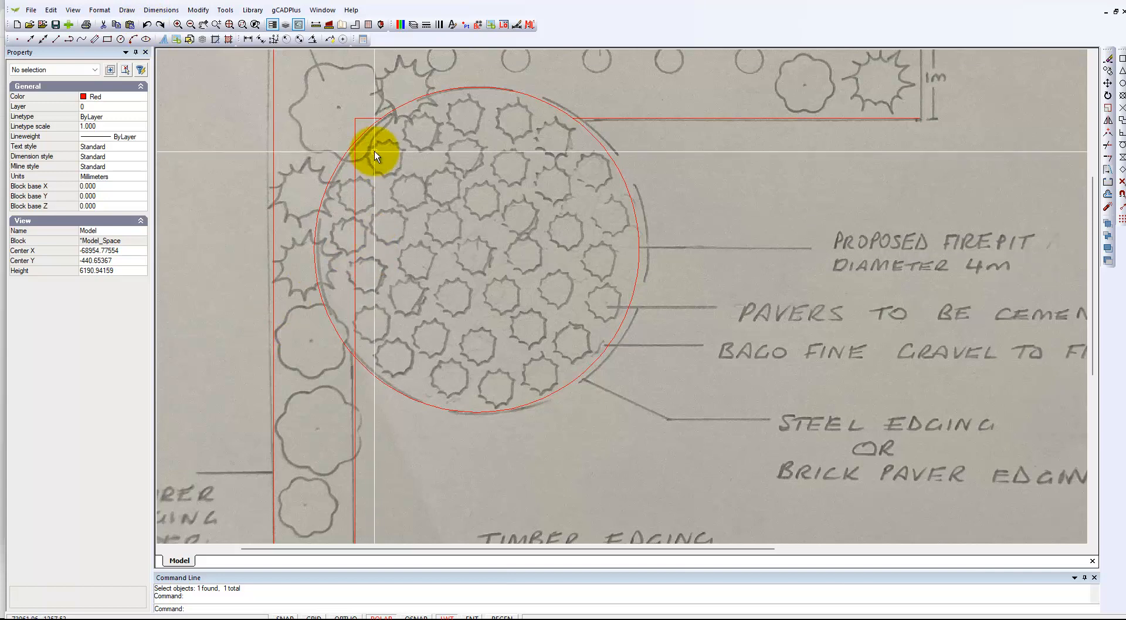
pyautogui.click(364, 118)
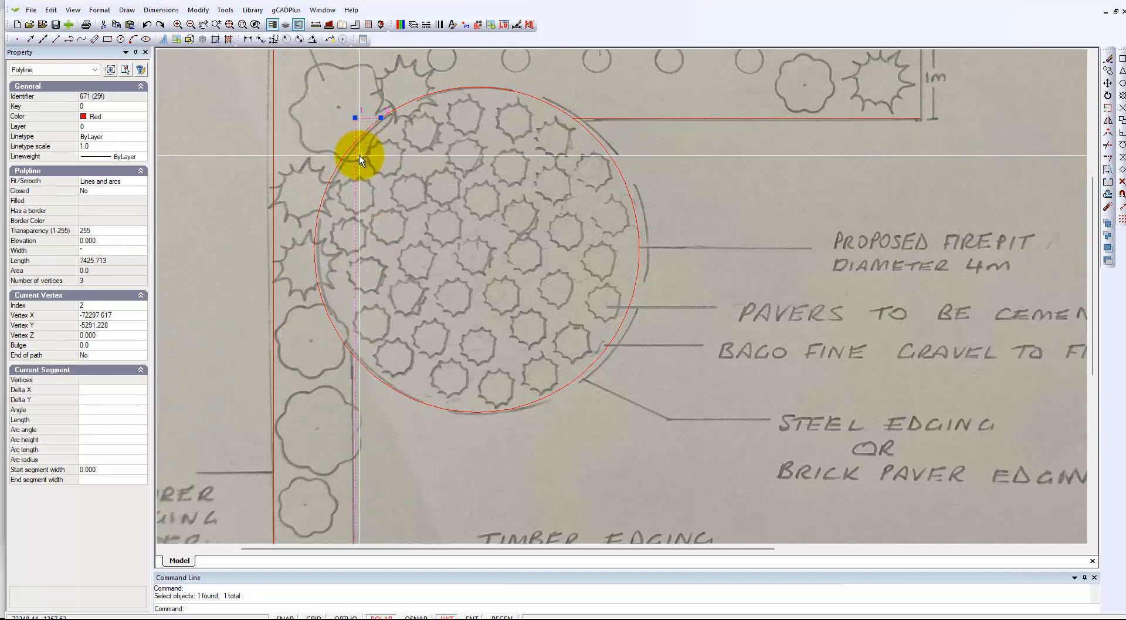
pyautogui.press('Escape')
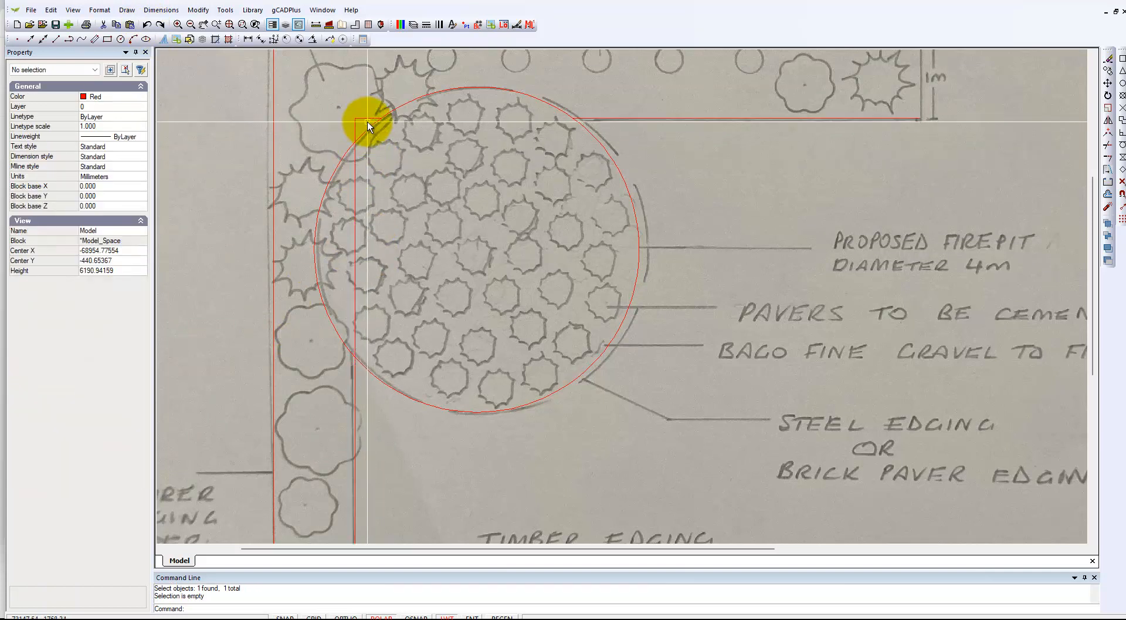
# Trim the vertical inner bed edge inside the firepit circle and delete the leftover corner piece outside it.
pyautogui.rightClick(402, 423)
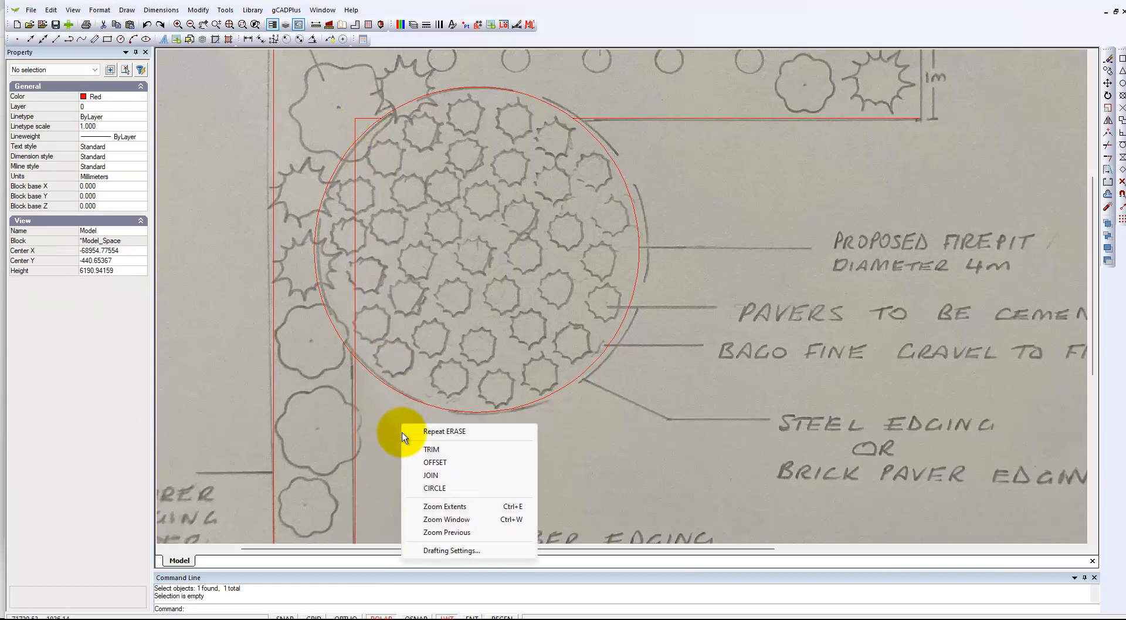
pyautogui.click(431, 449)
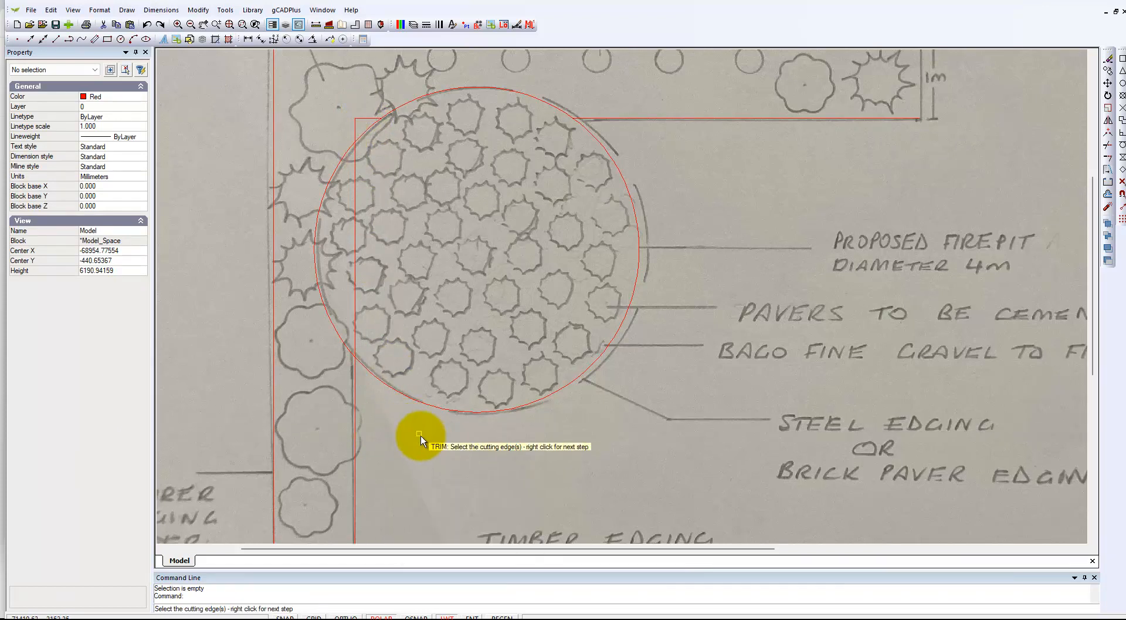
pyautogui.click(362, 364)
pyautogui.rightClick(371, 396)
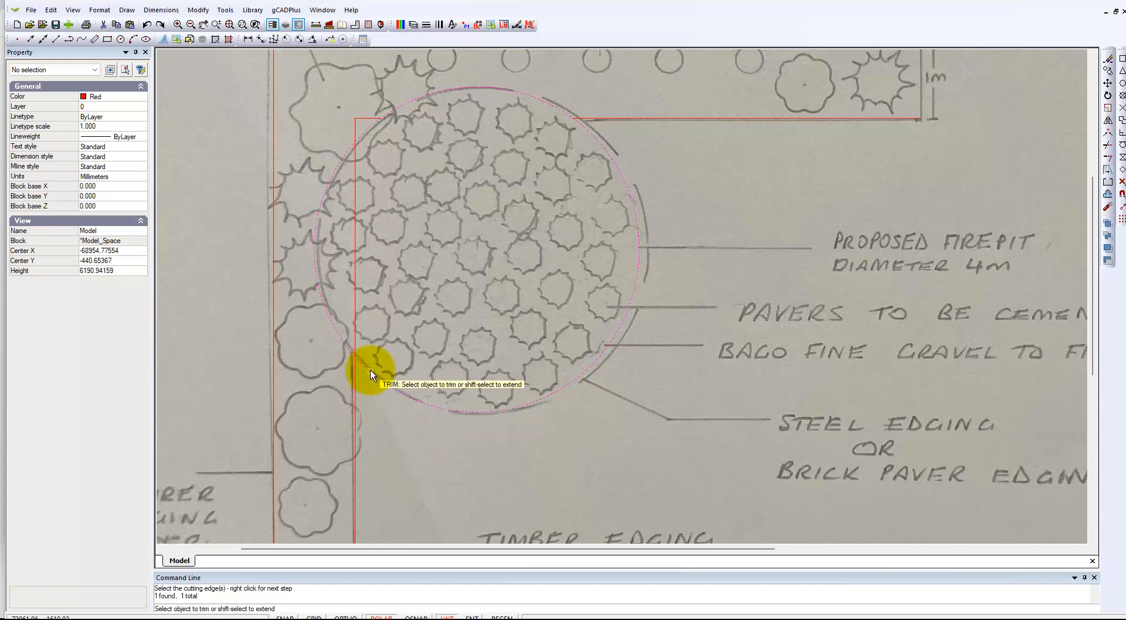
pyautogui.click(354, 304)
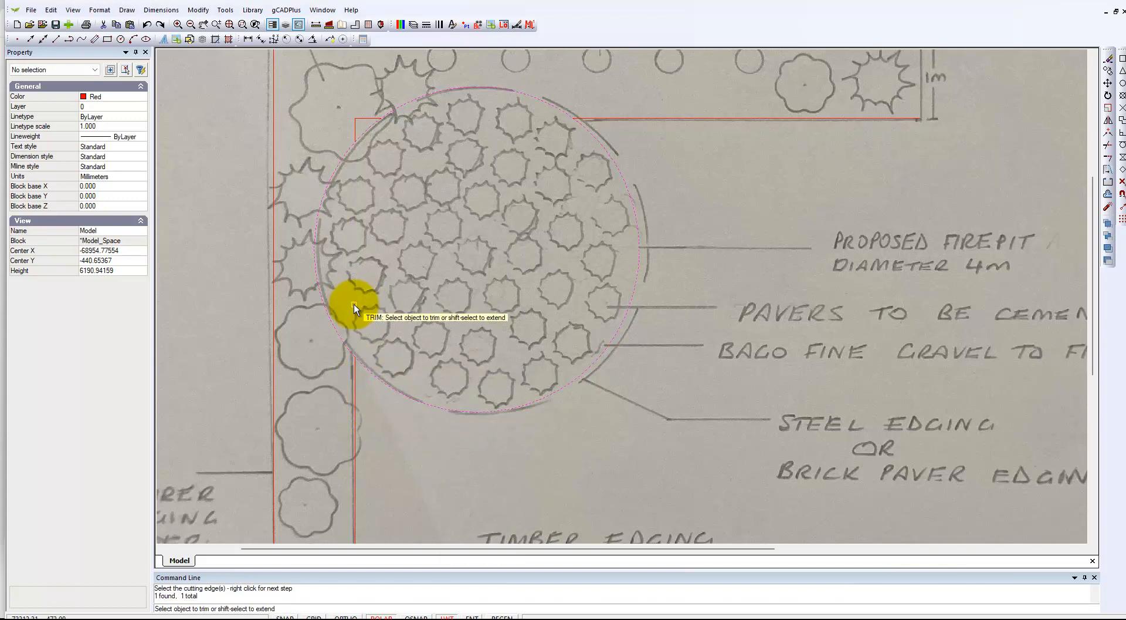
pyautogui.rightClick(387, 427)
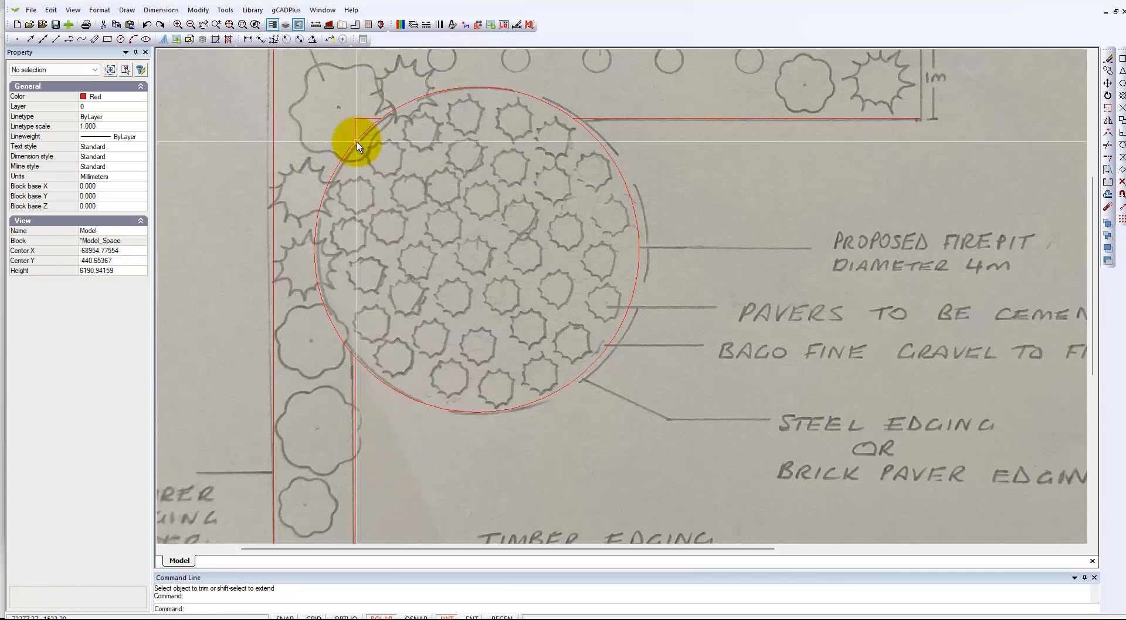
pyautogui.click(359, 118)
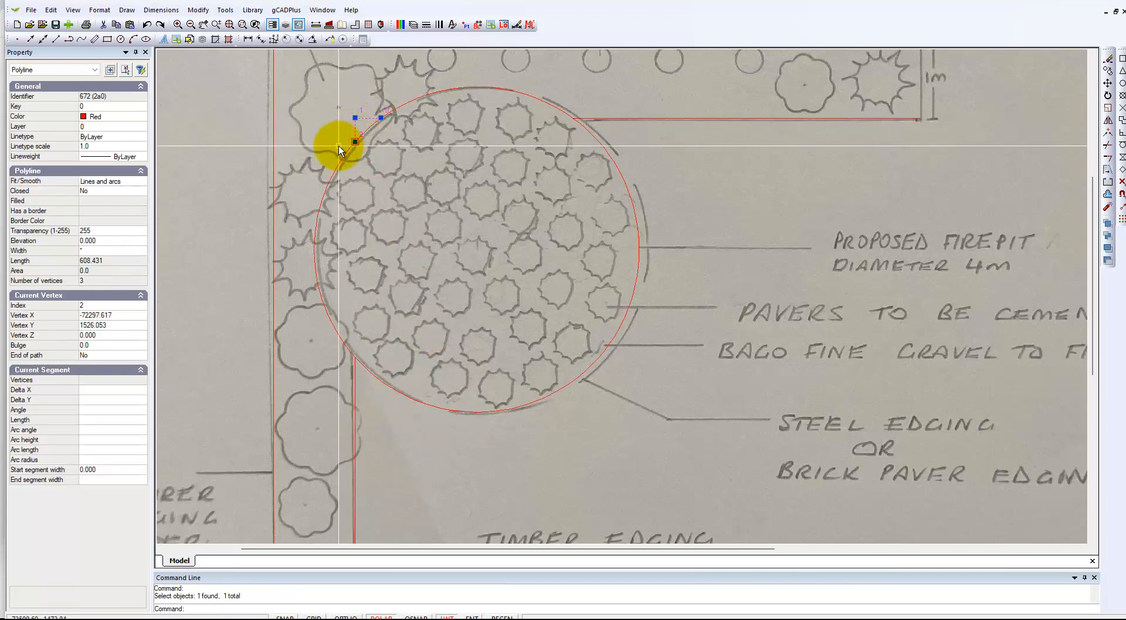
pyautogui.press('Delete')
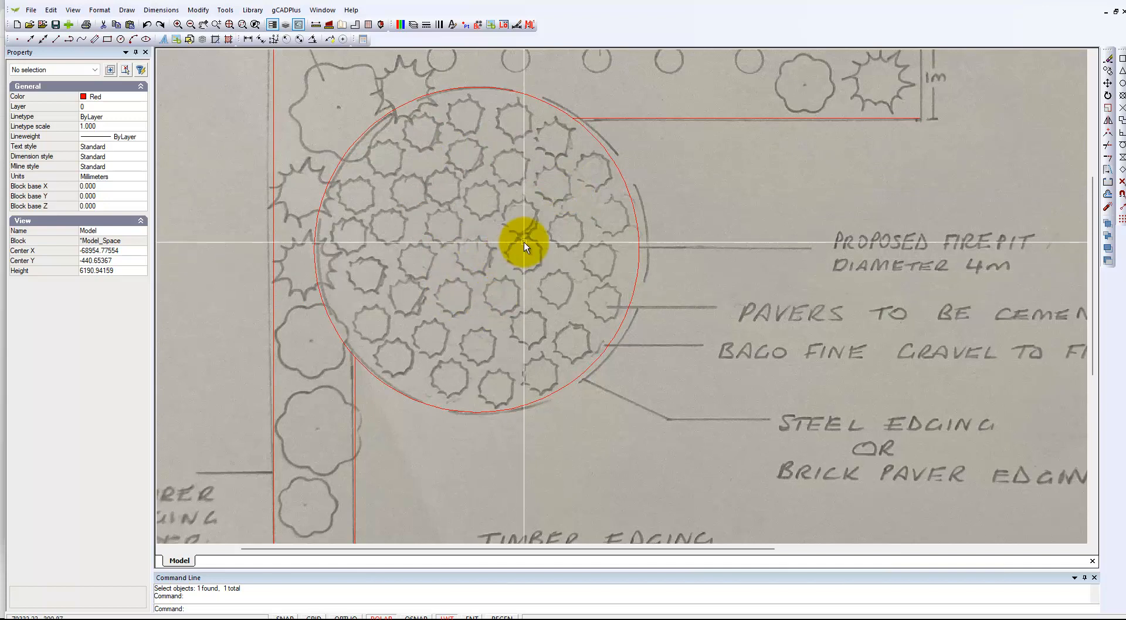
pyautogui.scroll(3, 534, 196)
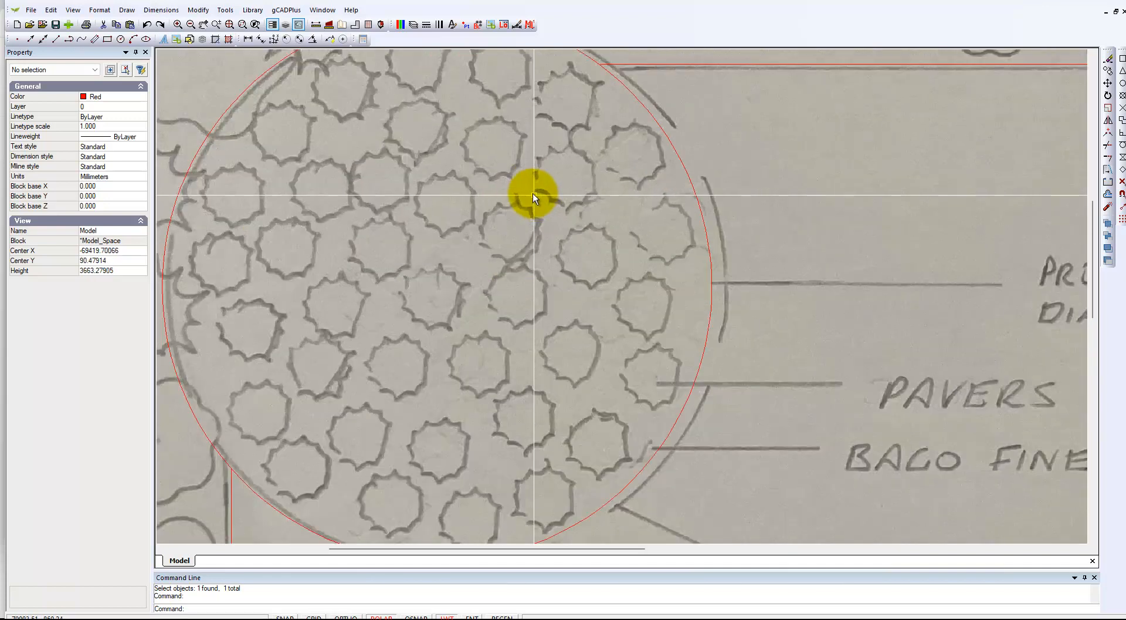
# Open the Paving folder in the Details block library.
pyautogui.scroll(2, 498, 151)
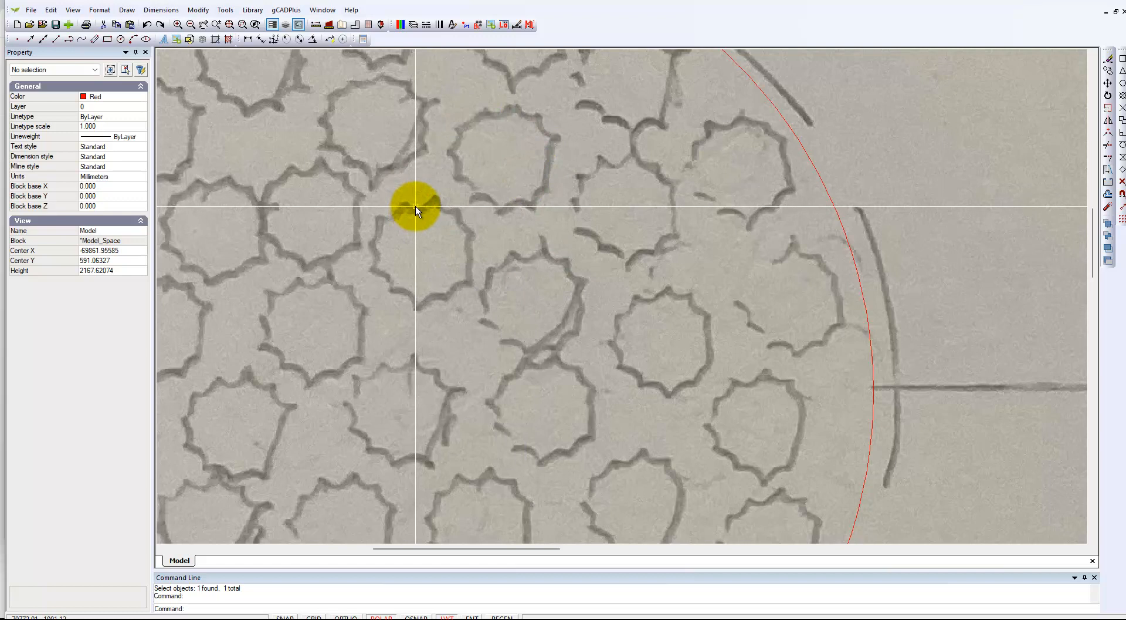
pyautogui.scroll(2, 415, 205)
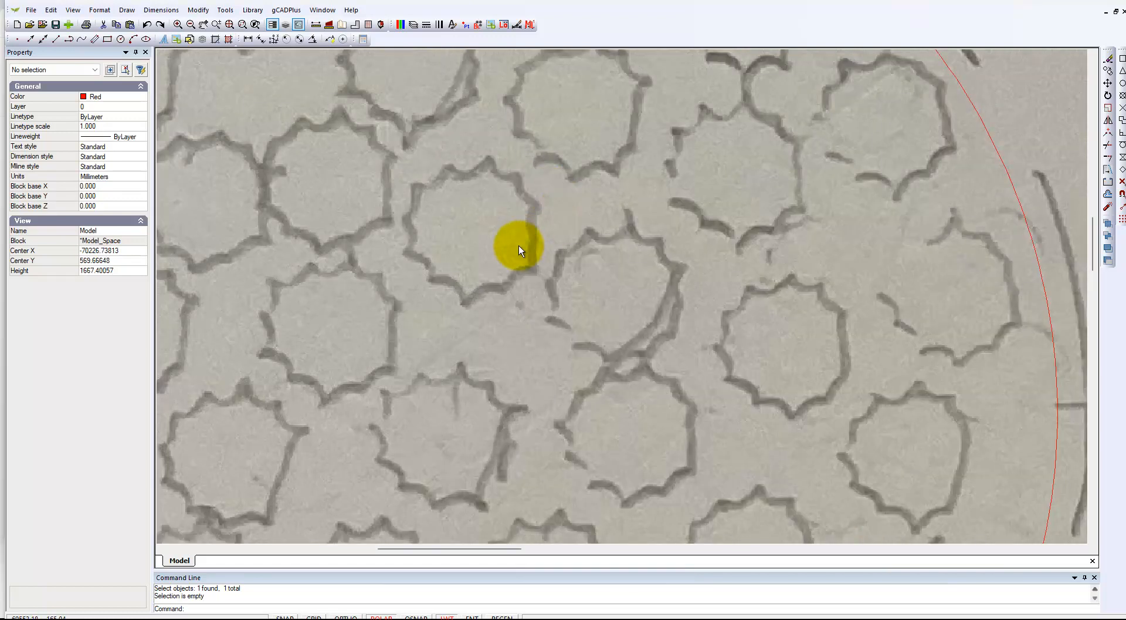
pyautogui.click(253, 11)
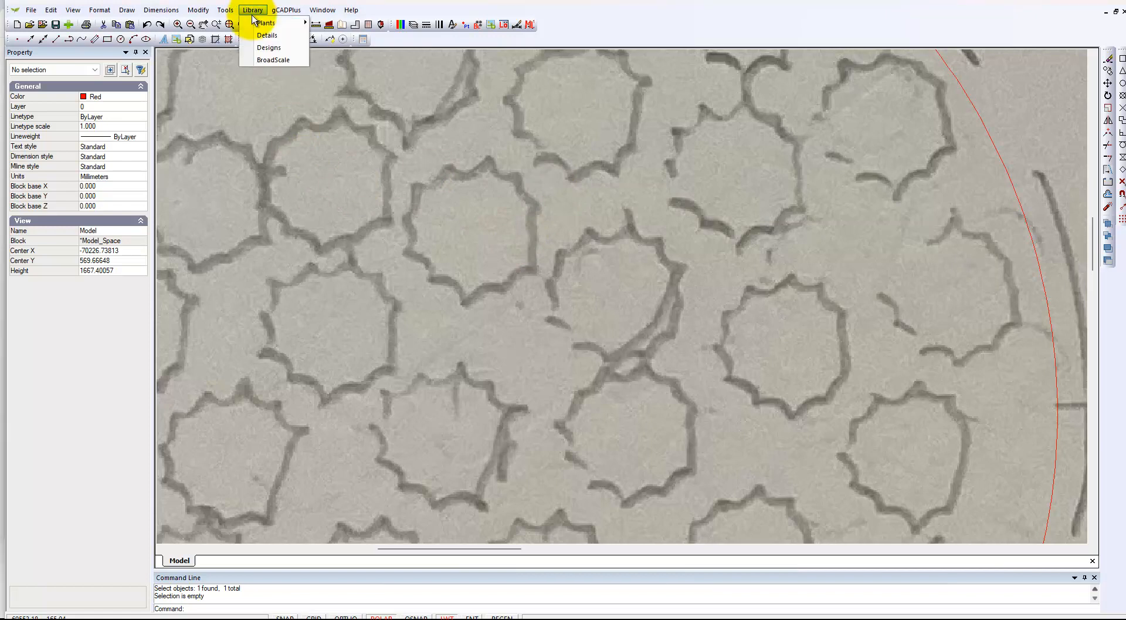
pyautogui.moveTo(294, 23)
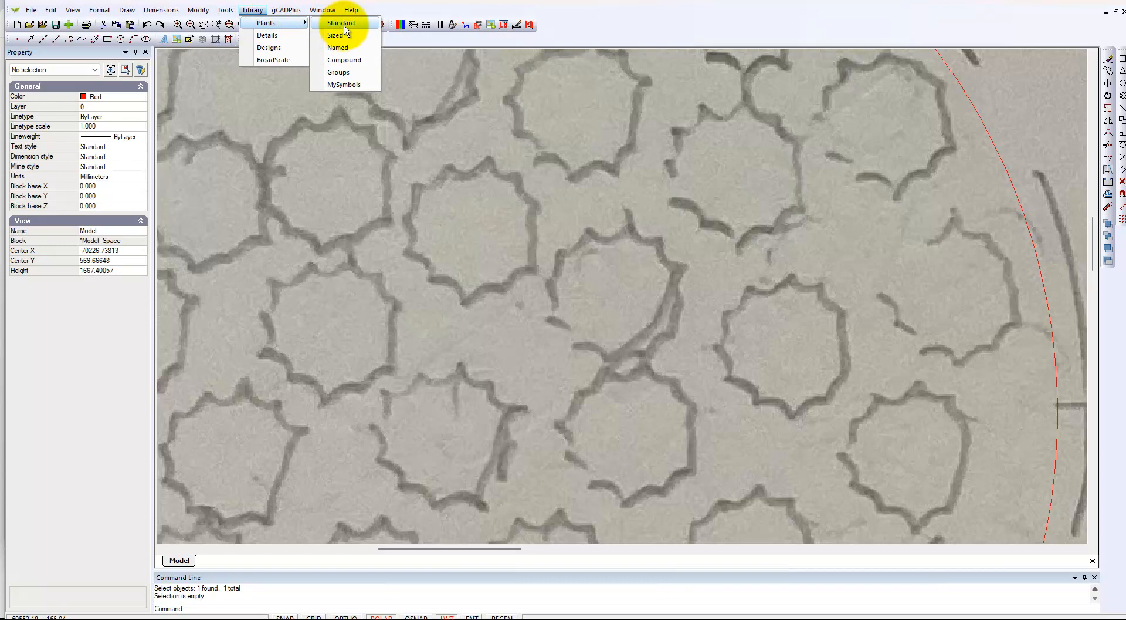
pyautogui.click(267, 35)
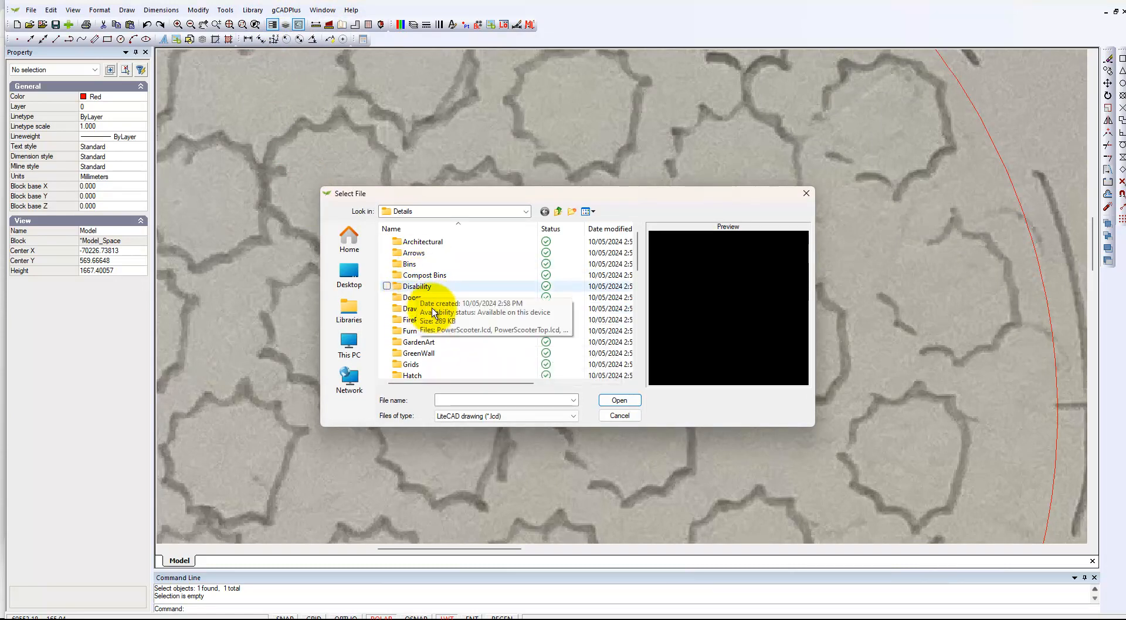
pyautogui.scroll(-1, 434, 322)
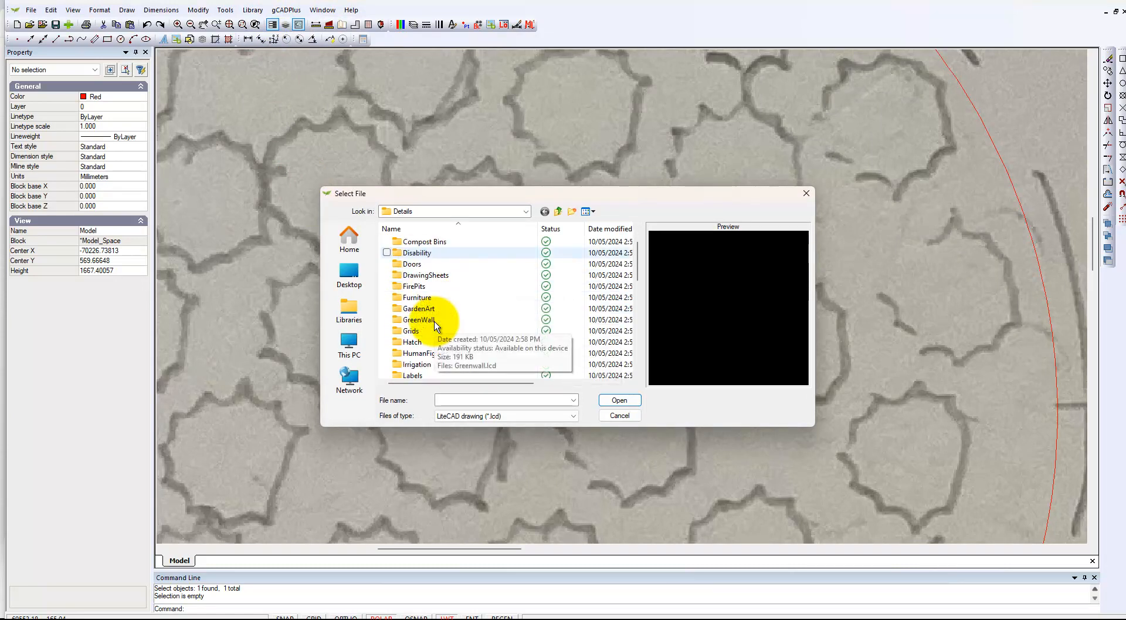
pyautogui.scroll(-1, 455, 320)
pyautogui.scroll(-1, 456, 321)
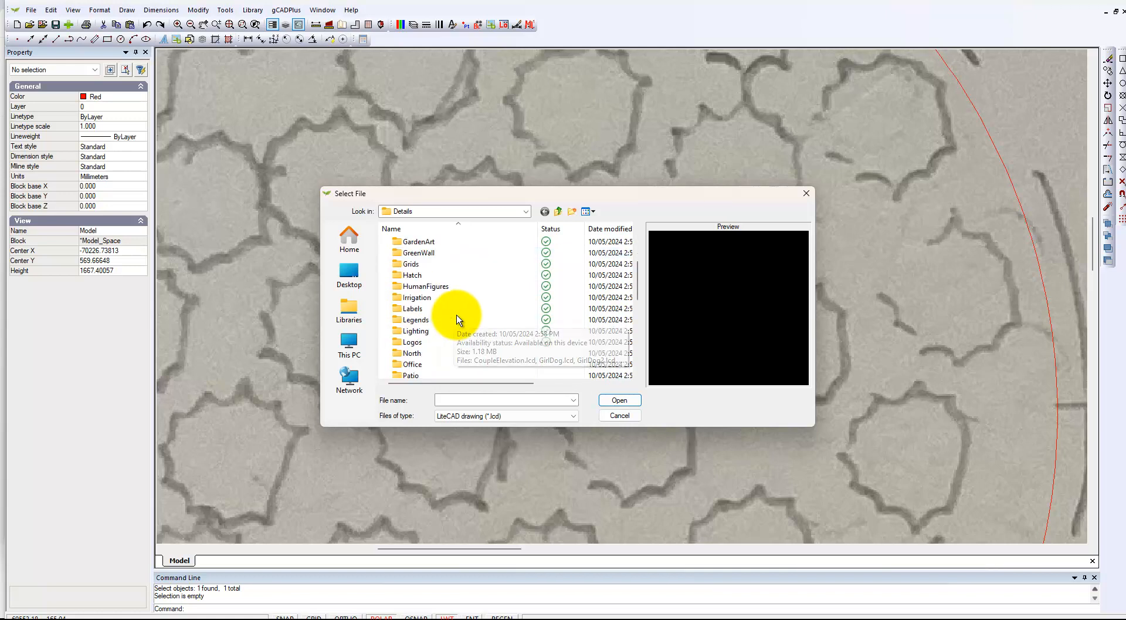
pyautogui.scroll(-1, 460, 320)
pyautogui.click(402, 354)
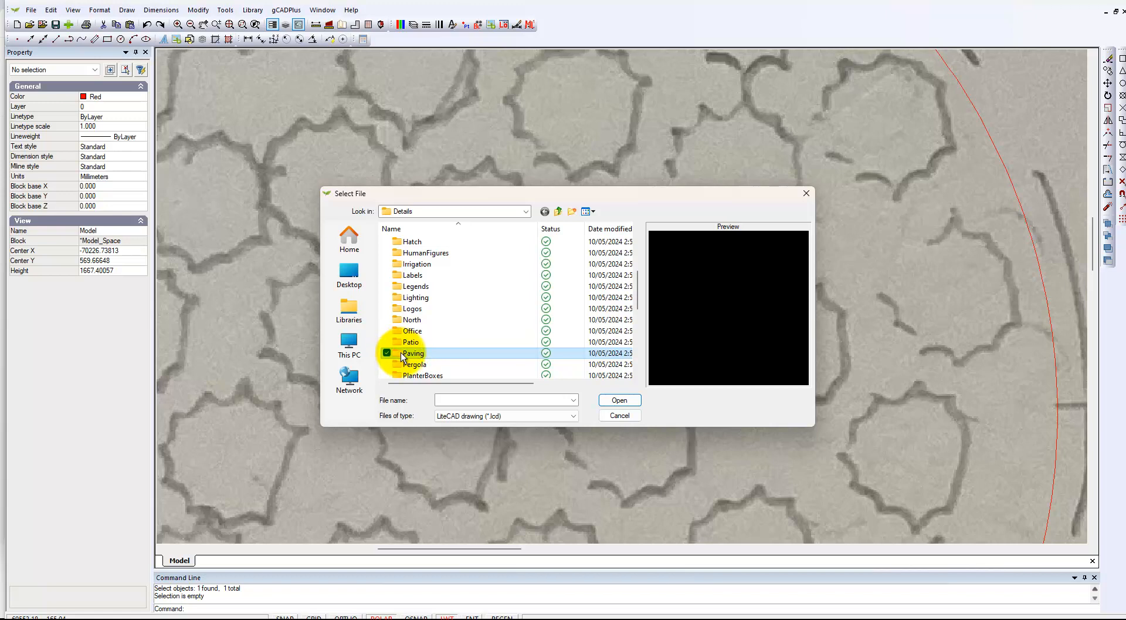
pyautogui.doubleClick(401, 352)
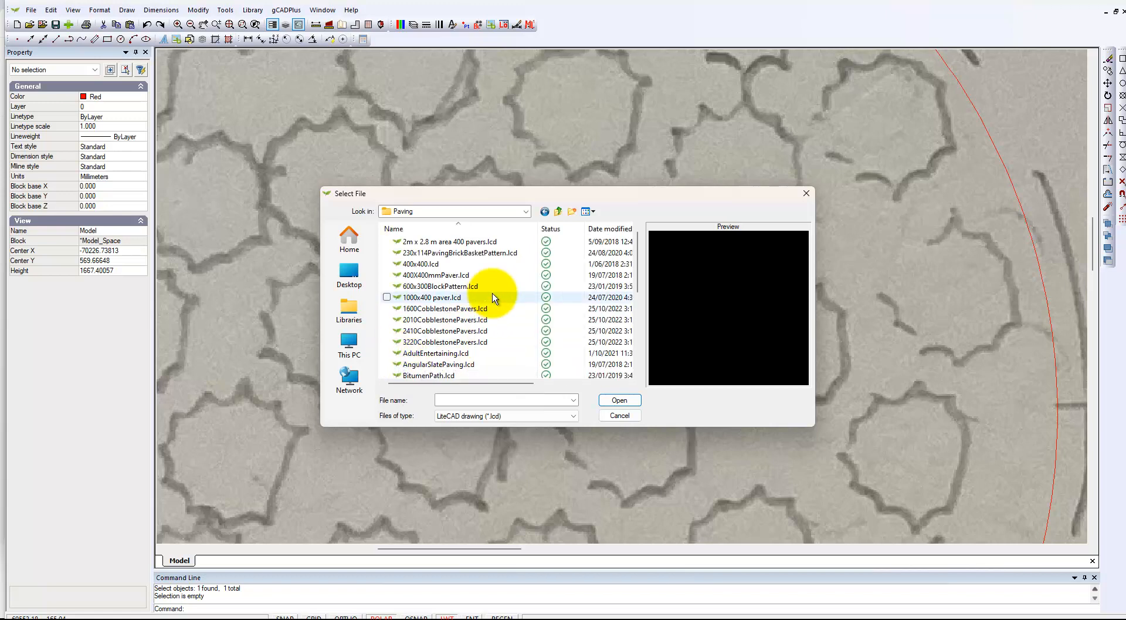
# Preview 600x300BlockPattern.lcd and 1600CobblestonePavers.lcd in the Paving folder, and close the file selection without inserting a block.
pyautogui.click(463, 276)
pyautogui.click(457, 286)
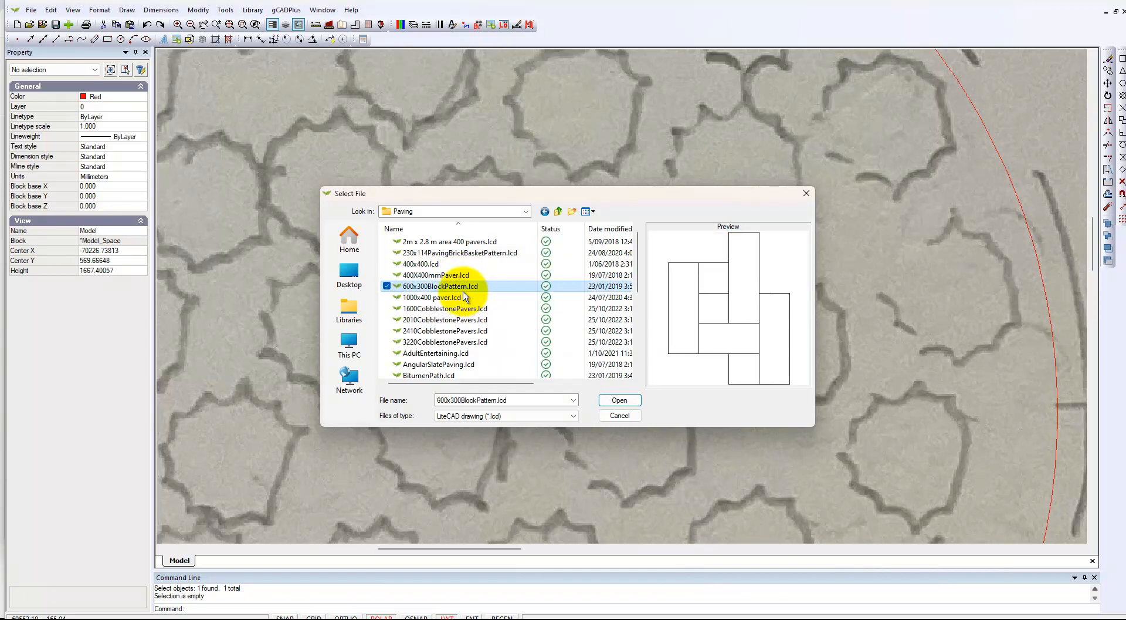
pyautogui.click(434, 309)
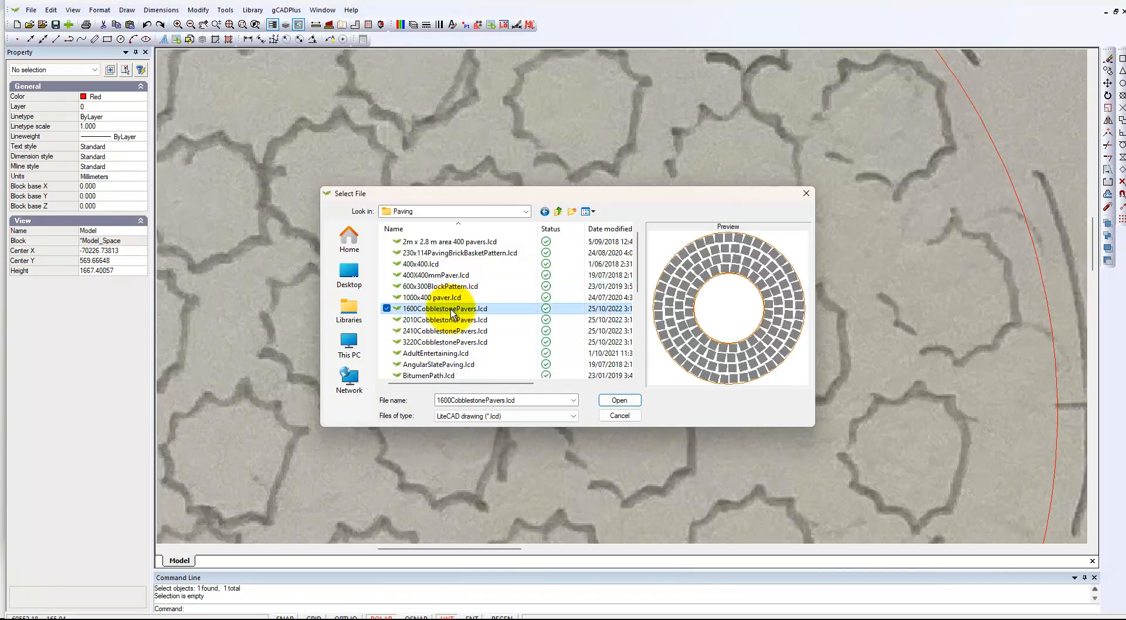
pyautogui.click(632, 418)
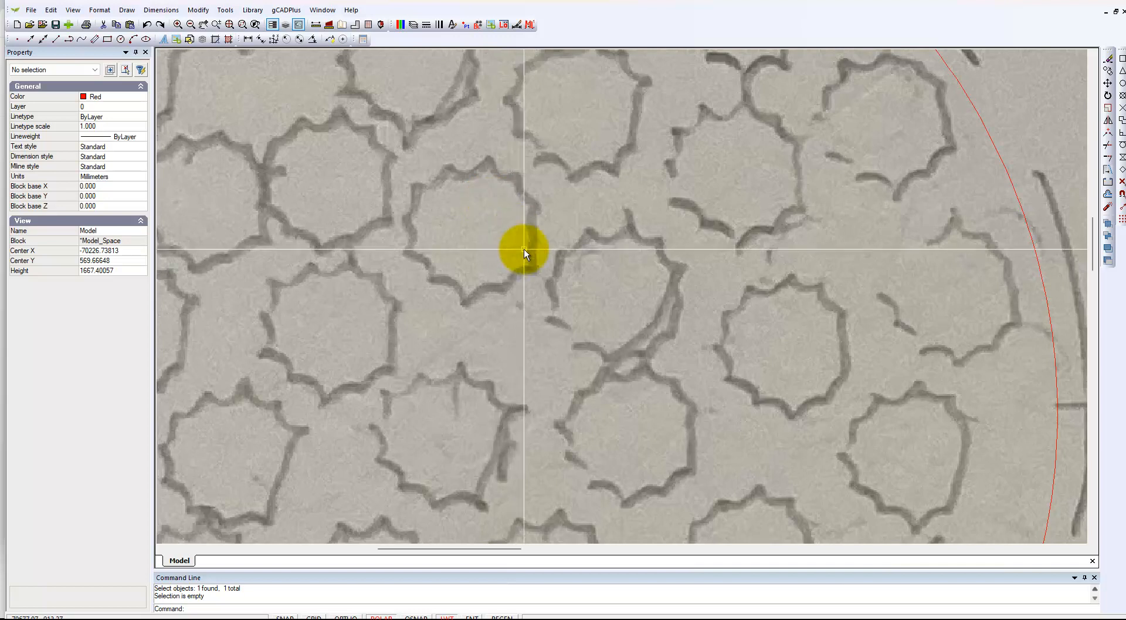
# Start a Cloud outline at the upper-left corner of a scalloped paver inside the firepit and trace three arcs along its top edge.
pyautogui.scroll(1, 447, 230)
pyautogui.scroll(1, 447, 228)
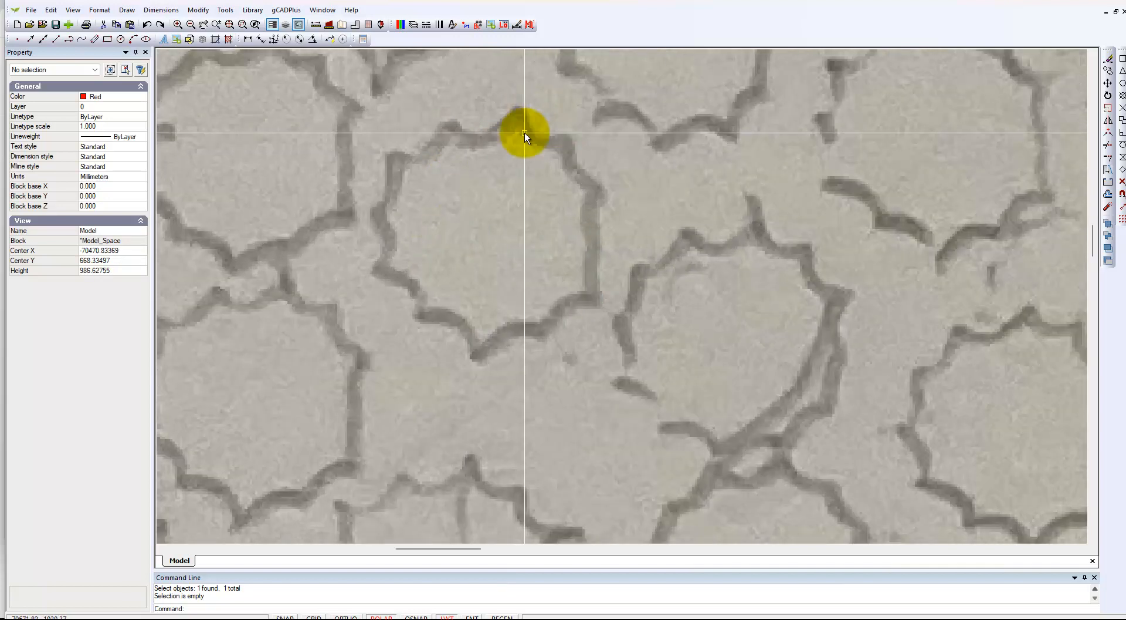
pyautogui.click(226, 11)
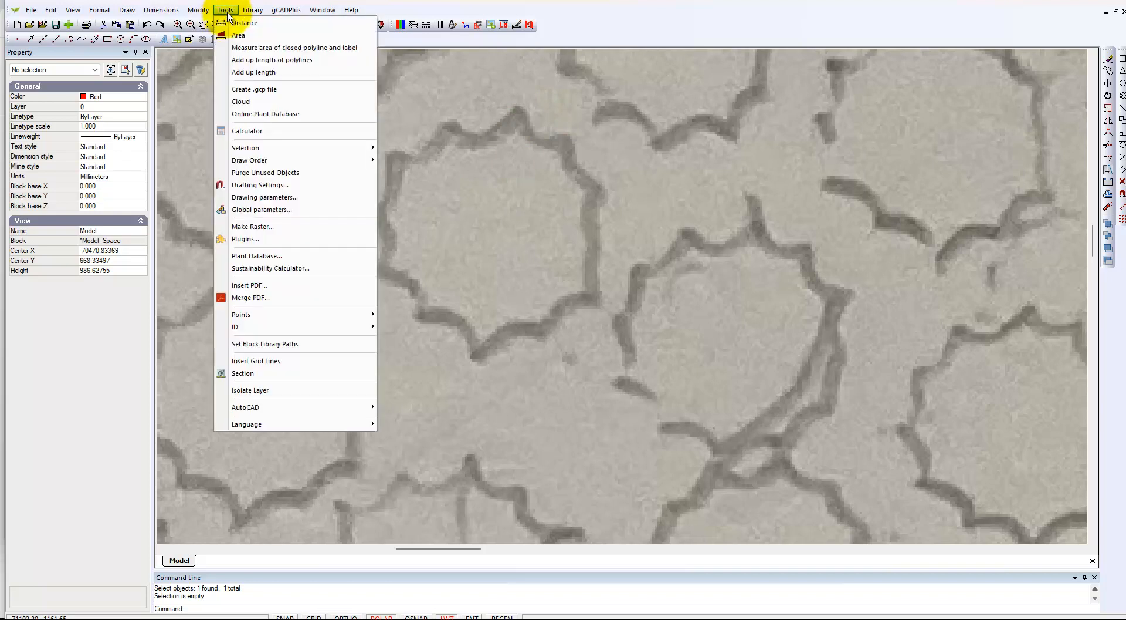
pyautogui.click(248, 103)
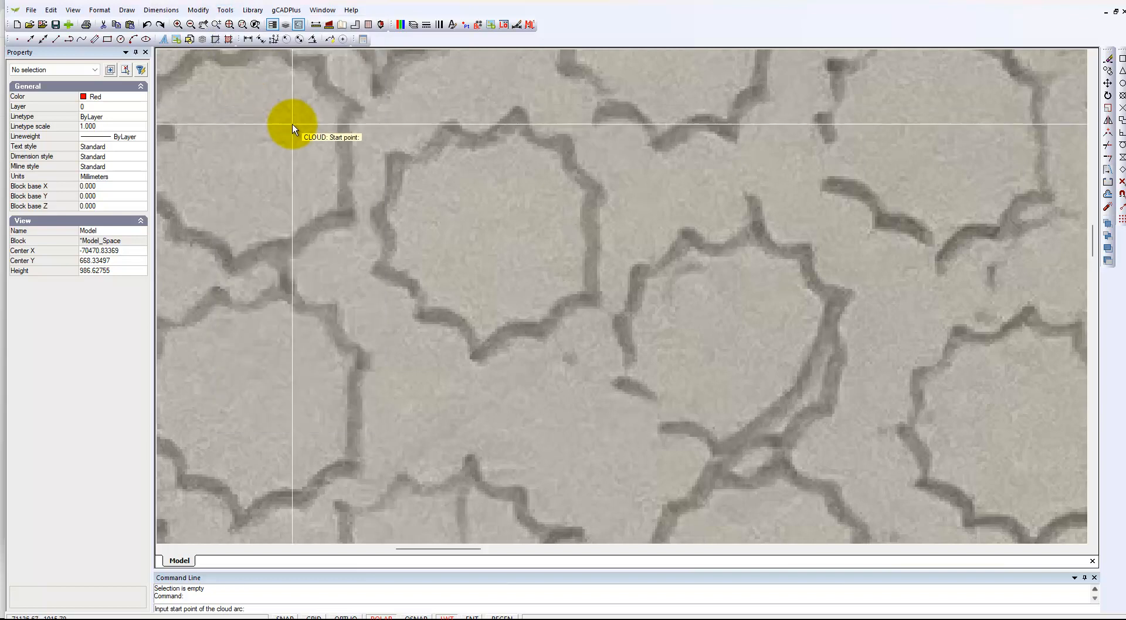
pyautogui.click(397, 160)
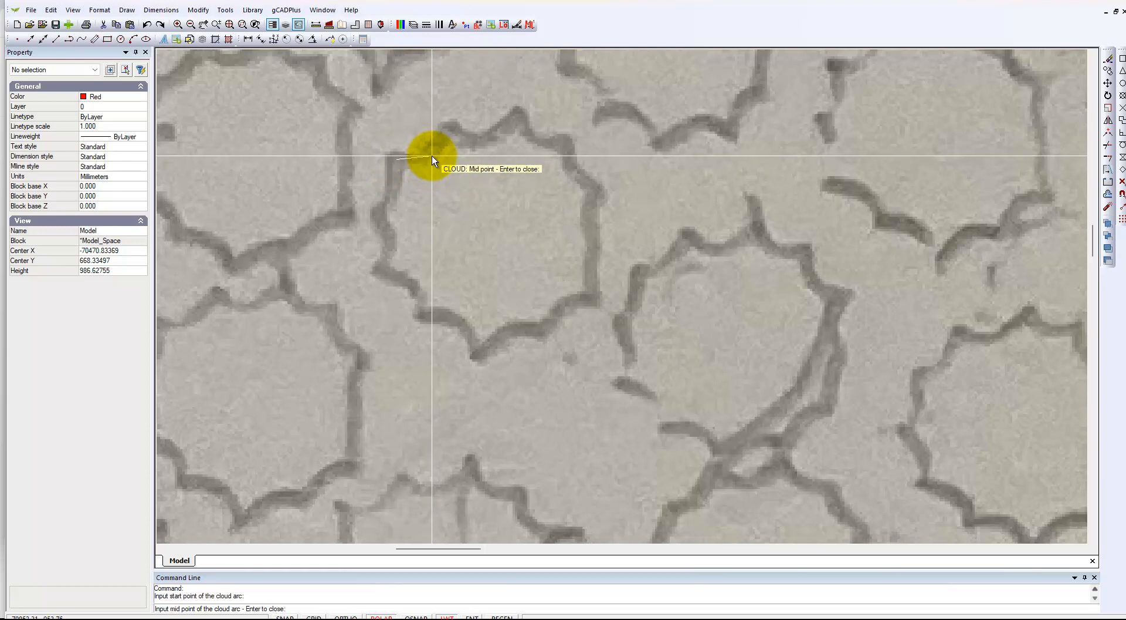
pyautogui.click(433, 154)
pyautogui.click(450, 129)
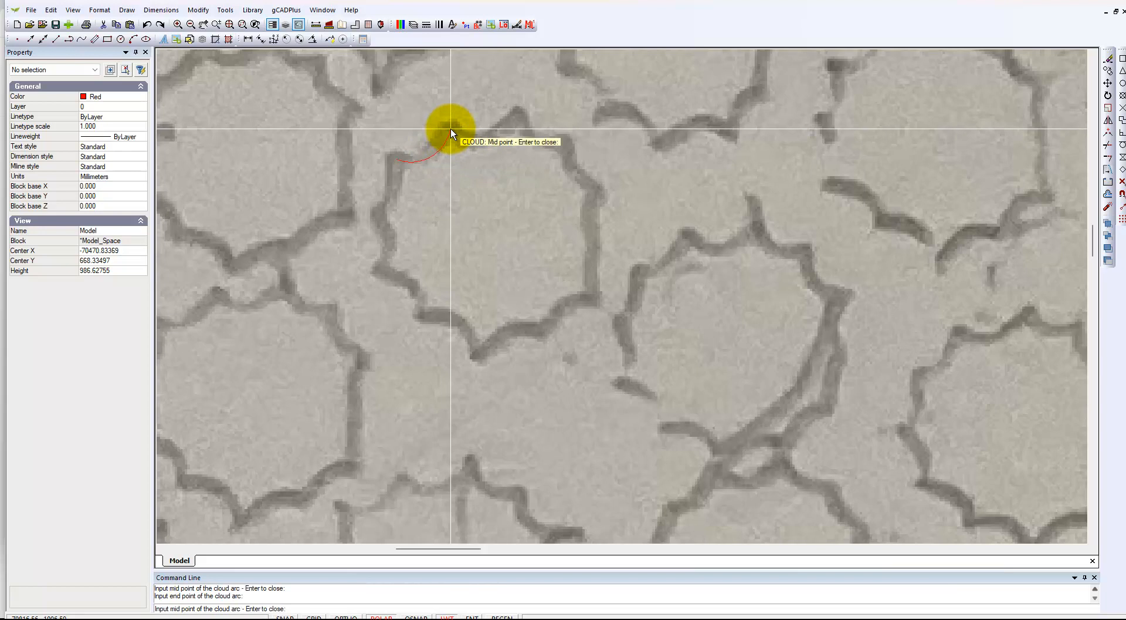
pyautogui.click(480, 143)
pyautogui.click(522, 115)
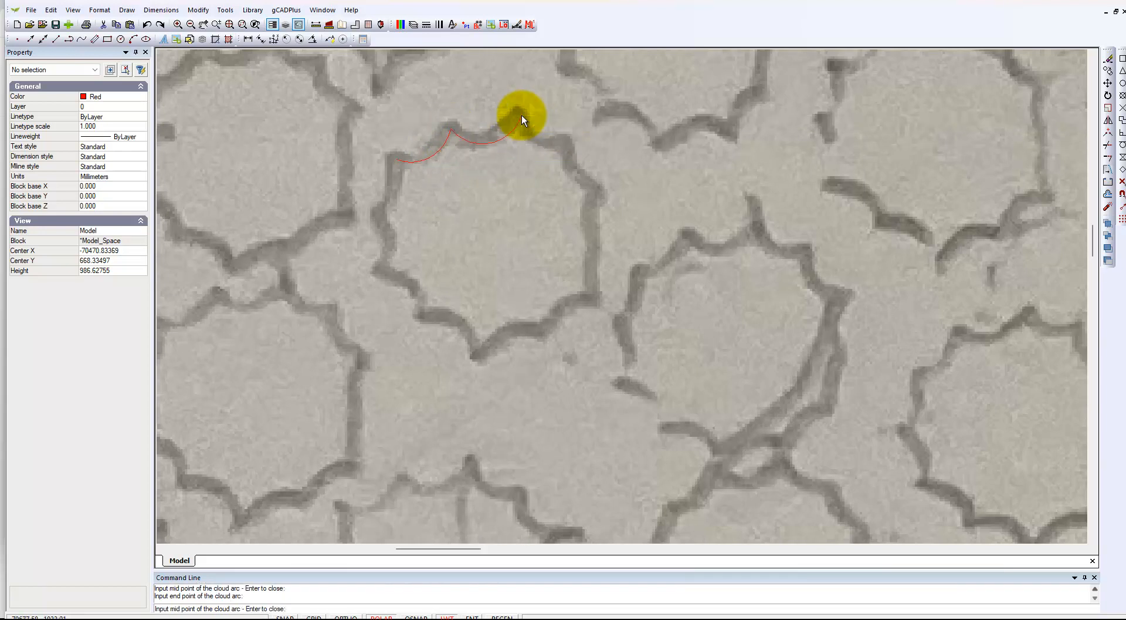
pyautogui.click(554, 144)
pyautogui.click(565, 139)
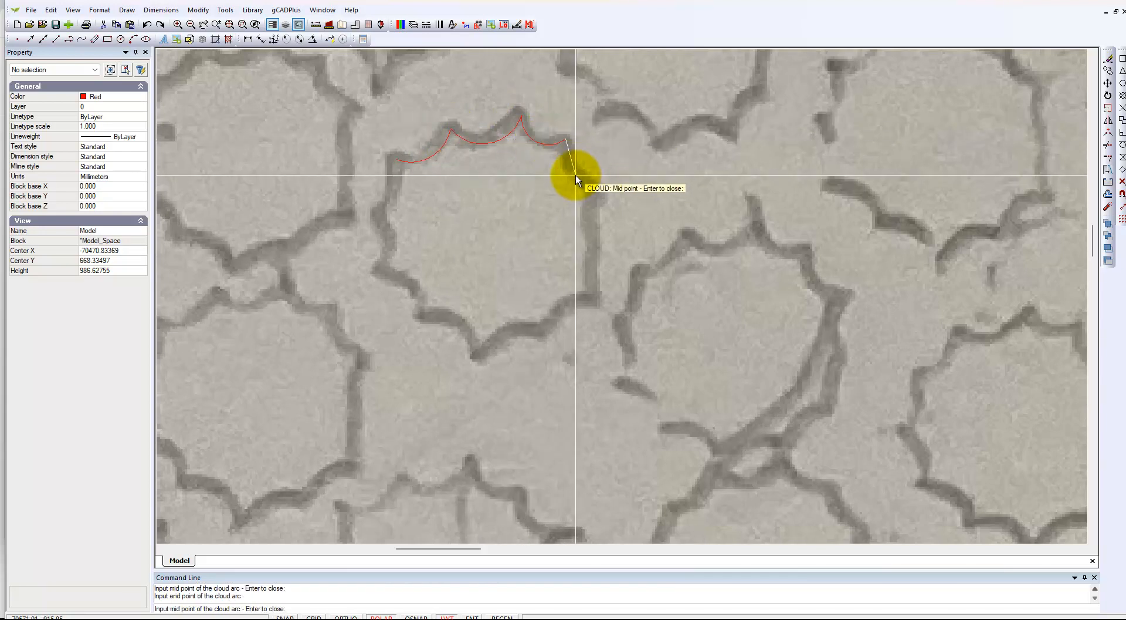
# Continue the Cloud outline down the paver's right edge with three more arcs, ending at its lower-right corner.
pyautogui.click(577, 174)
pyautogui.click(604, 198)
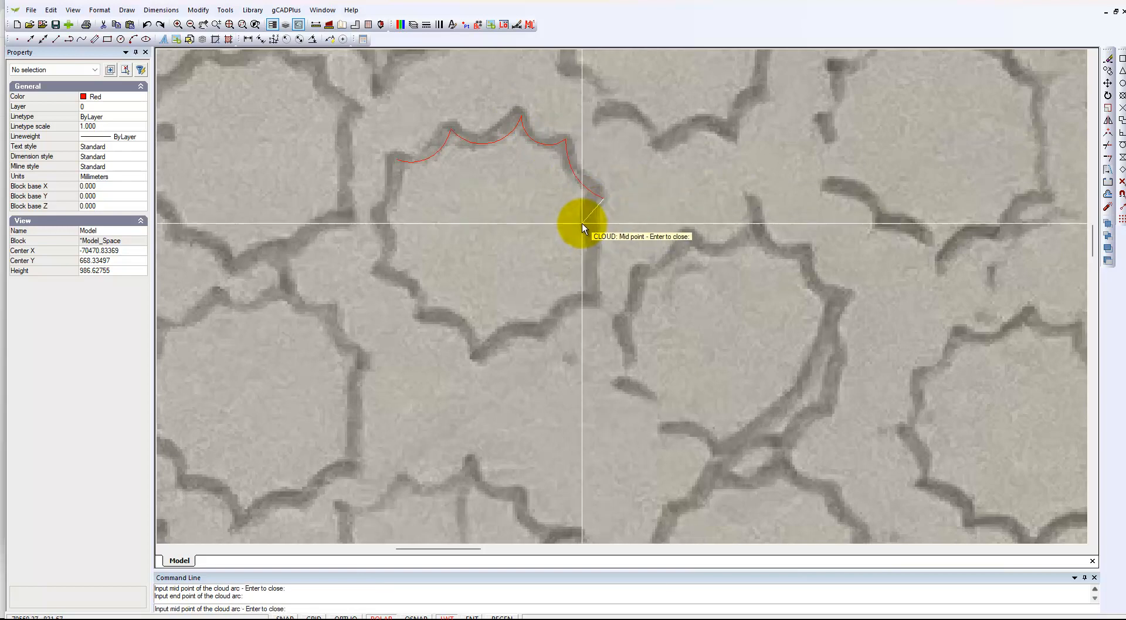
pyautogui.click(583, 223)
pyautogui.click(598, 247)
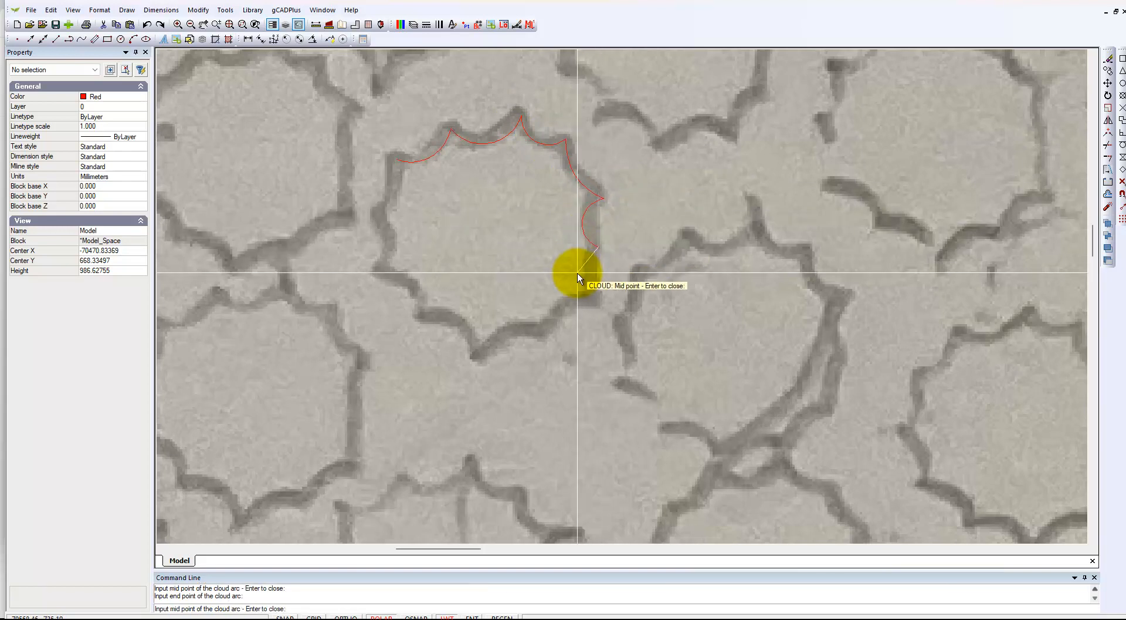
pyautogui.click(601, 303)
# Trace the paver's scalloped bottom and left edges with Cloud arcs, and end the command before the last upper-left arc.
pyautogui.click(542, 339)
pyautogui.click(478, 355)
pyautogui.click(420, 316)
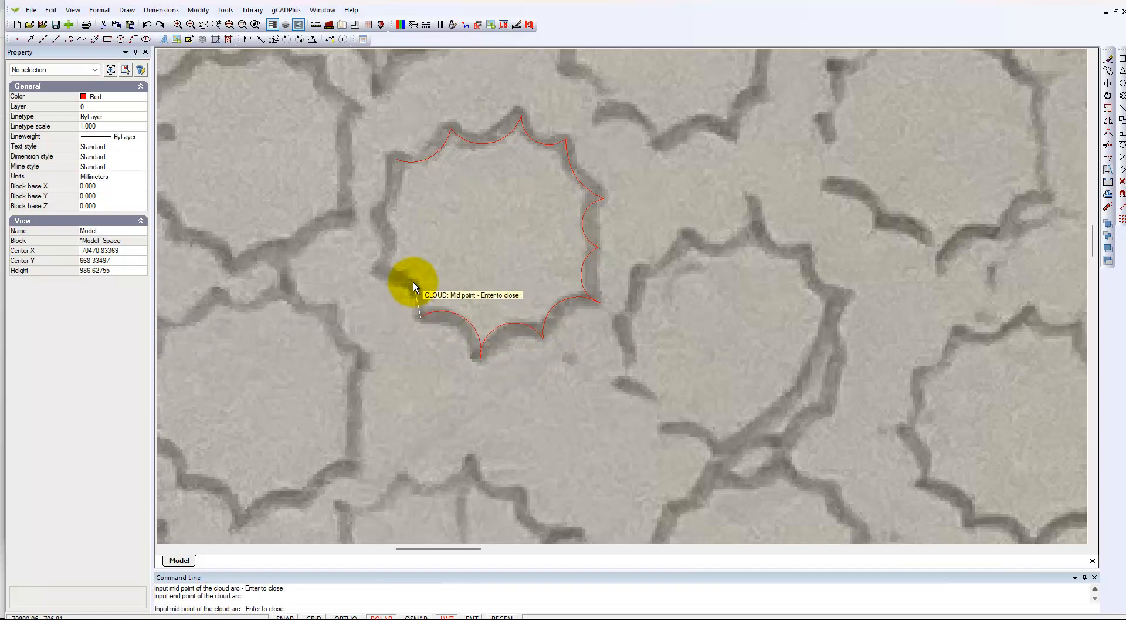
pyautogui.click(377, 274)
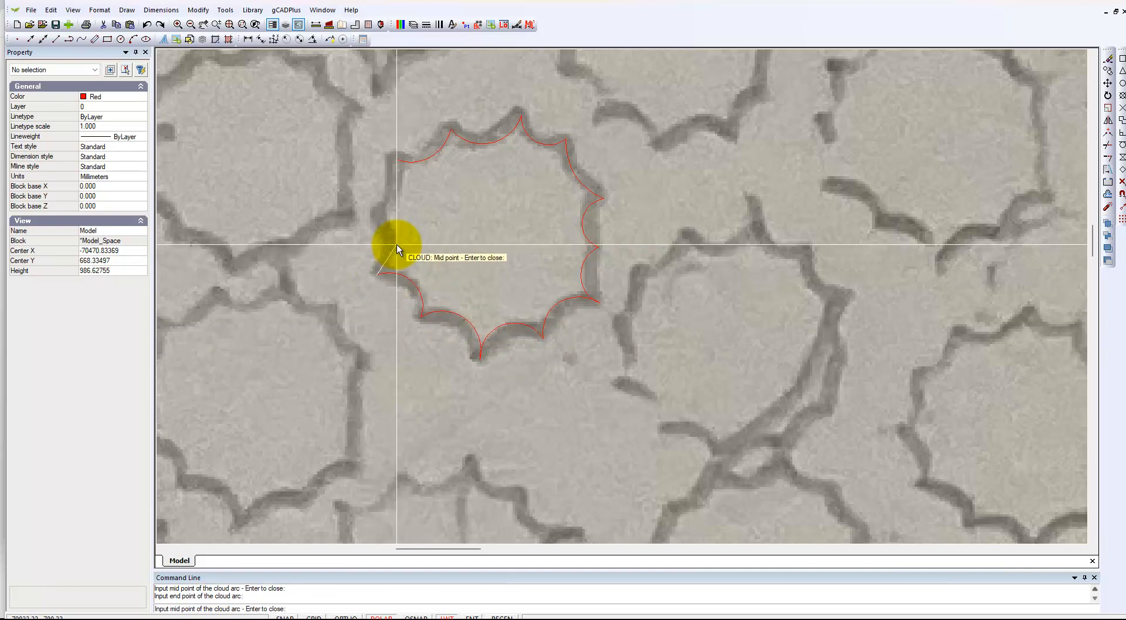
pyautogui.click(378, 215)
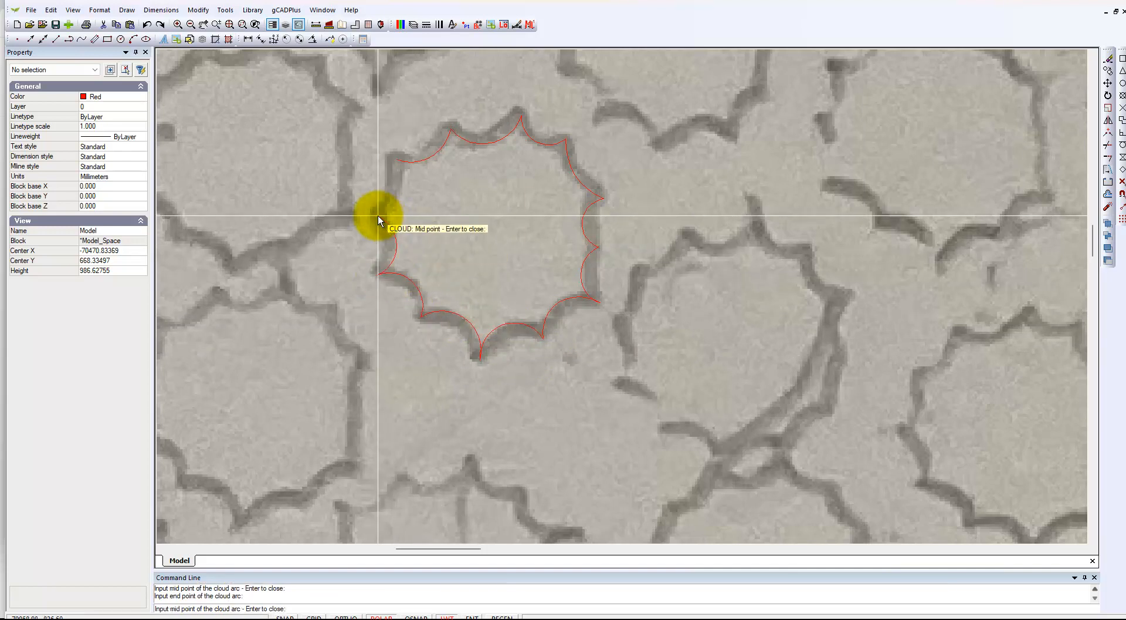
pyautogui.click(397, 193)
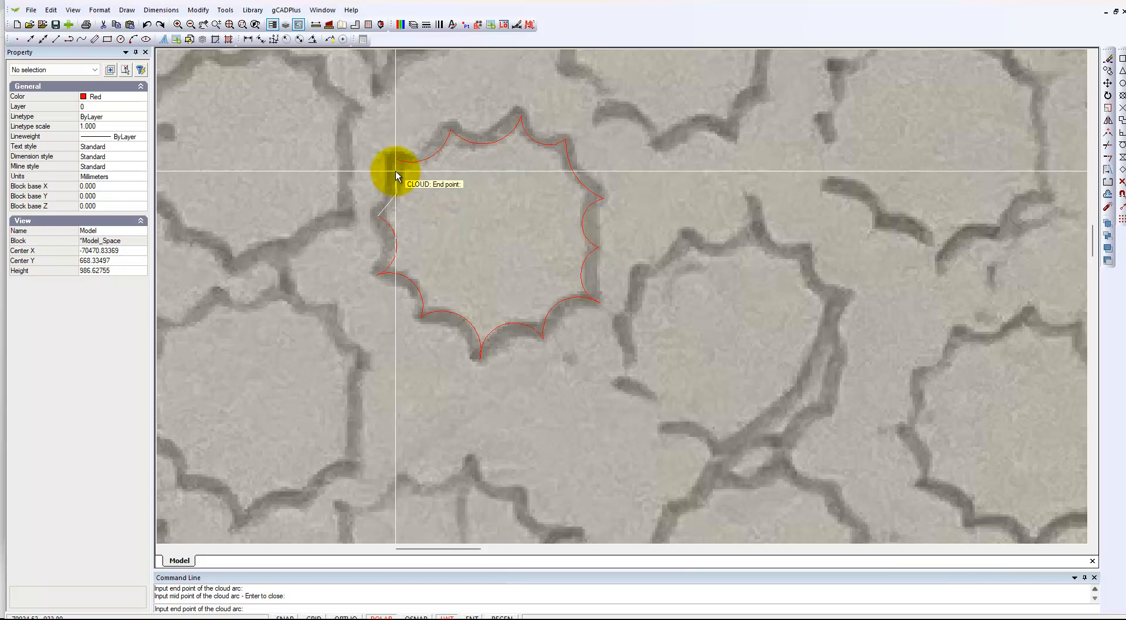
pyautogui.press('Escape')
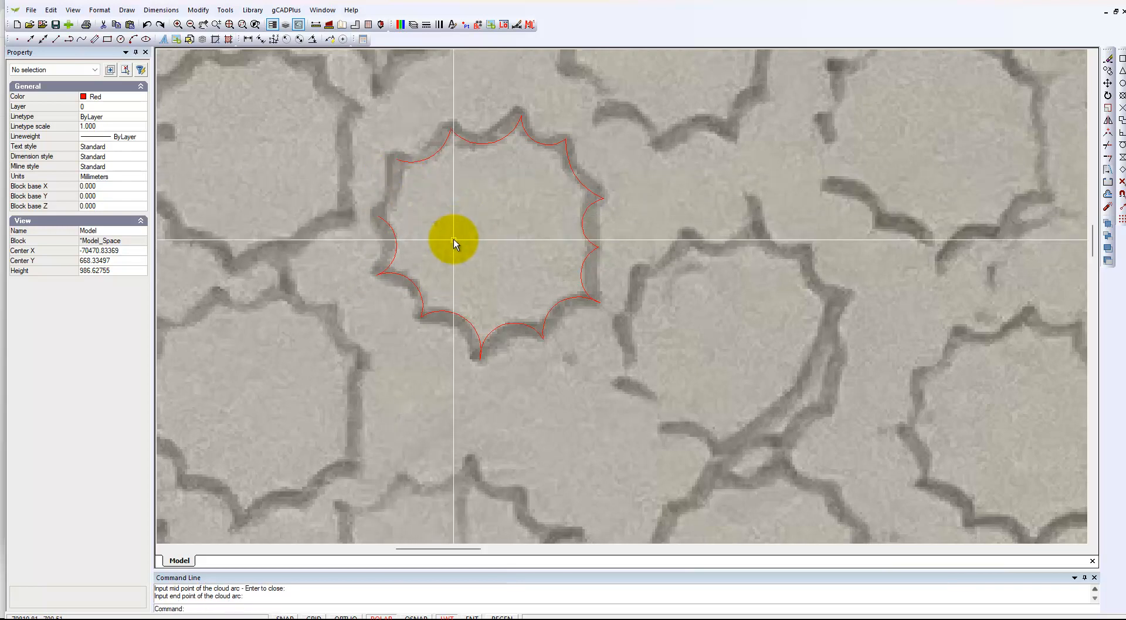
# Repeat the Cloud command to draw the missing upper-left arc, closing the gap in the paver outline.
pyautogui.rightClick(455, 240)
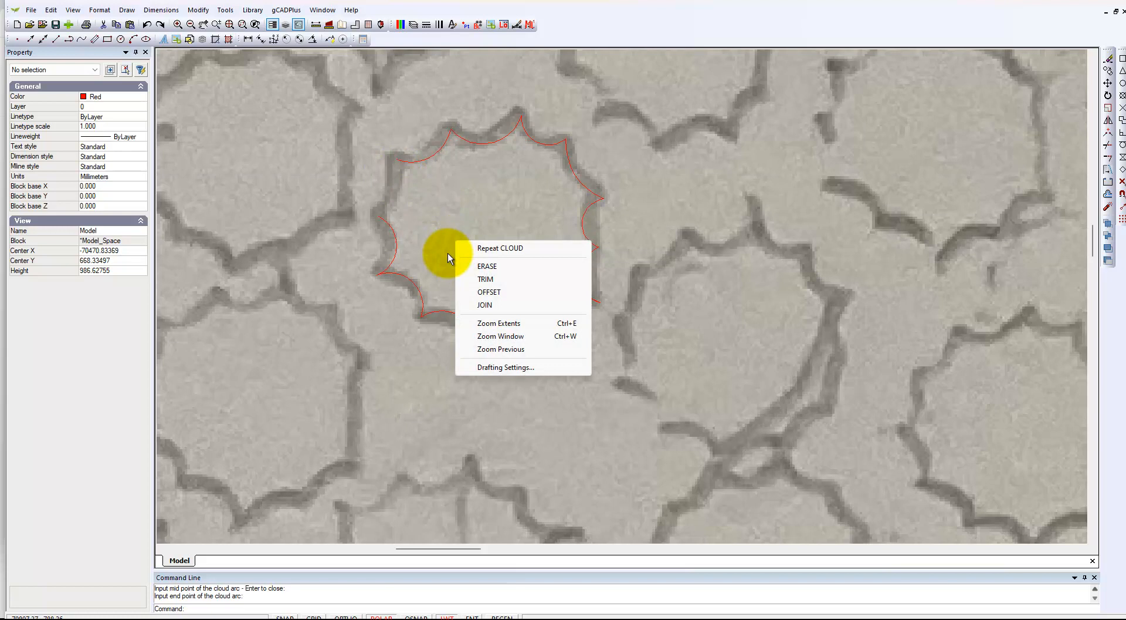
pyautogui.click(500, 251)
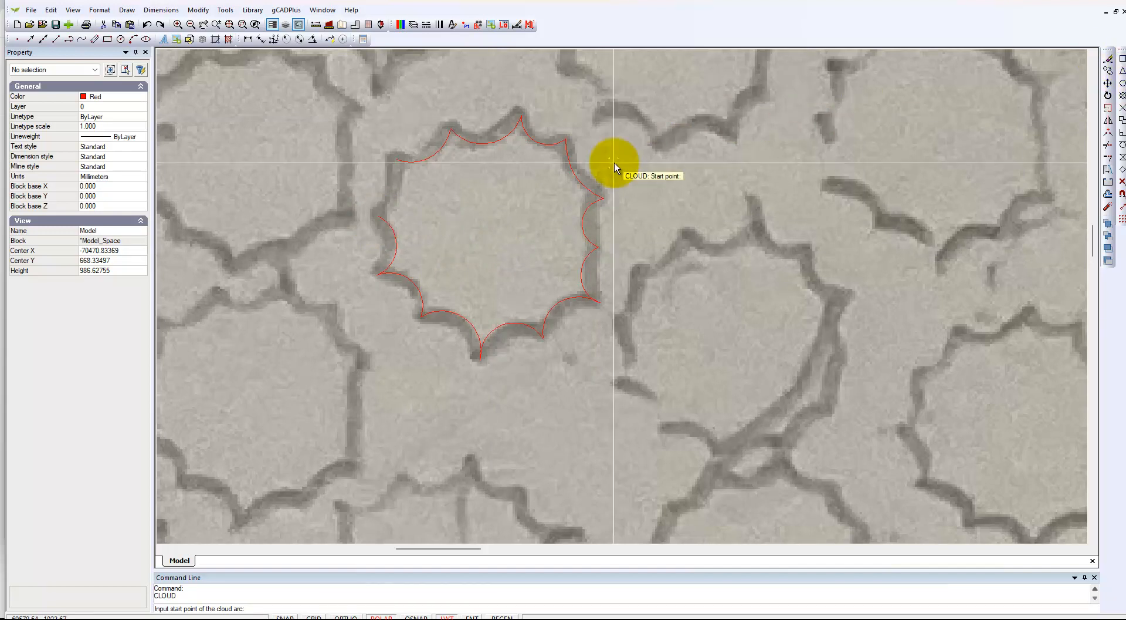
pyautogui.click(379, 217)
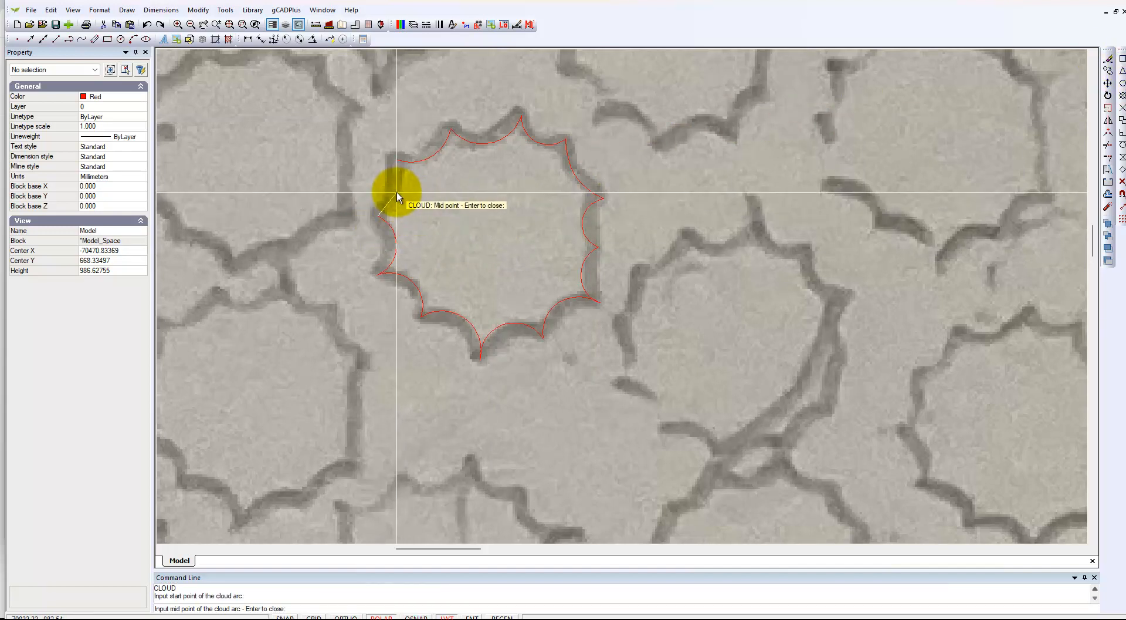
pyautogui.click(397, 182)
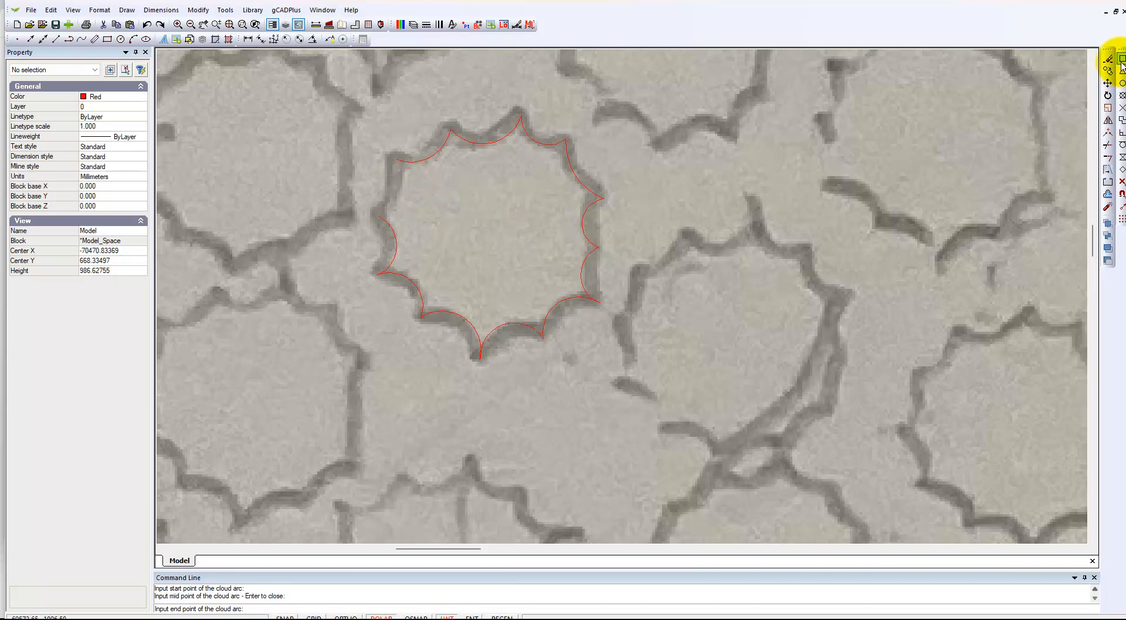
pyautogui.click(400, 161)
pyautogui.press('Return')
# Select all twelve arcs of the traced paver outline, excluding the background image, and join them into one polyline.
pyautogui.scroll(-2, 446, 199)
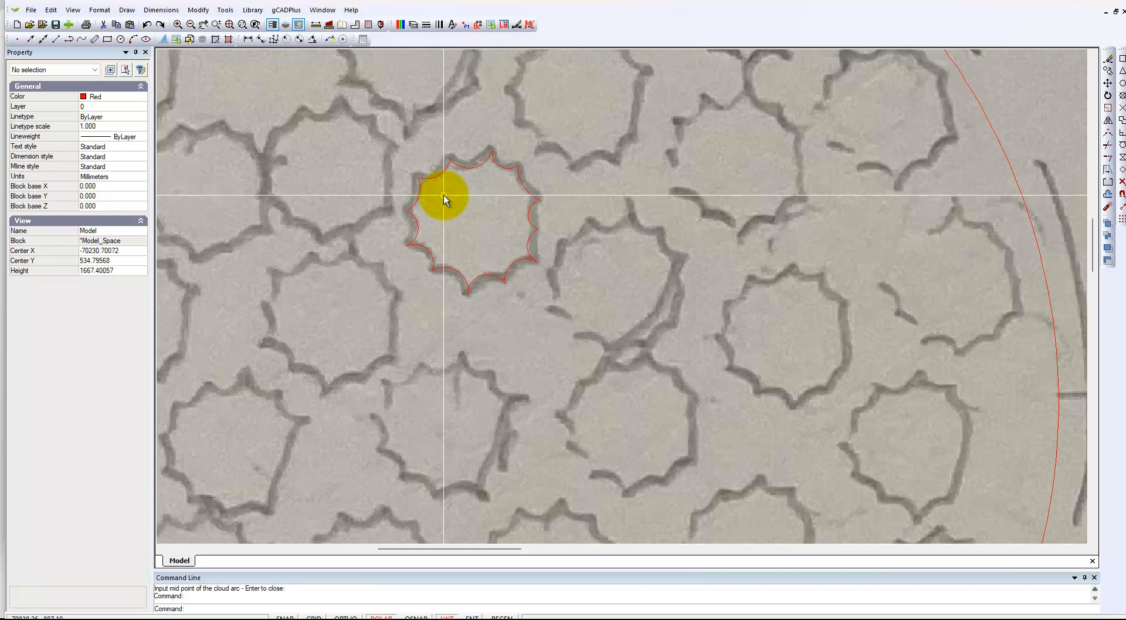
pyautogui.scroll(-2, 423, 212)
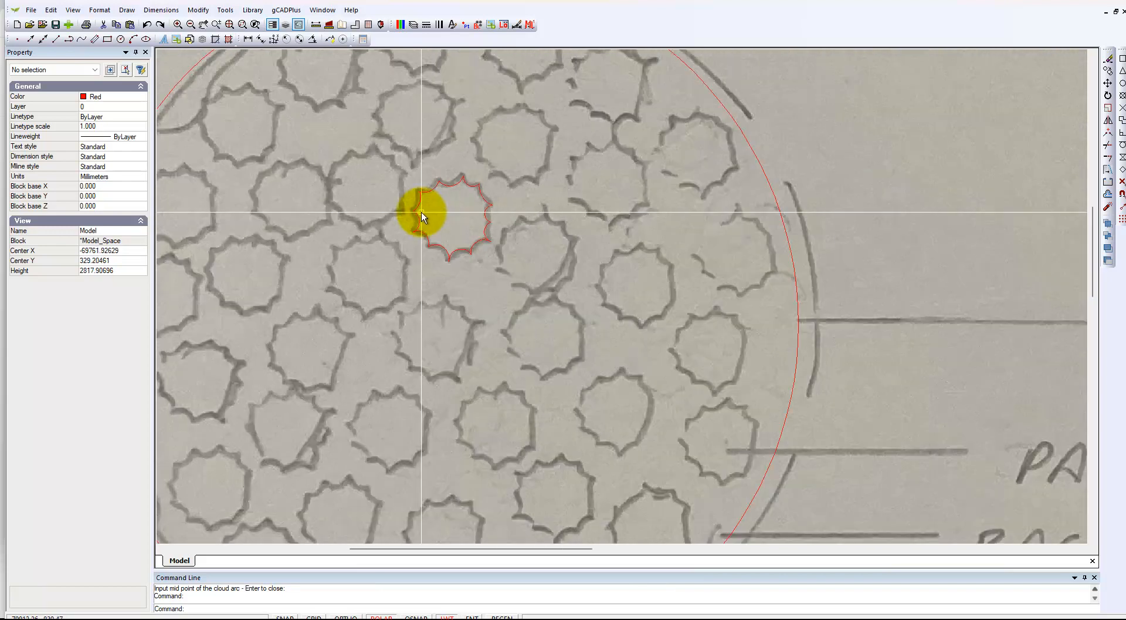
pyautogui.scroll(-1, 421, 213)
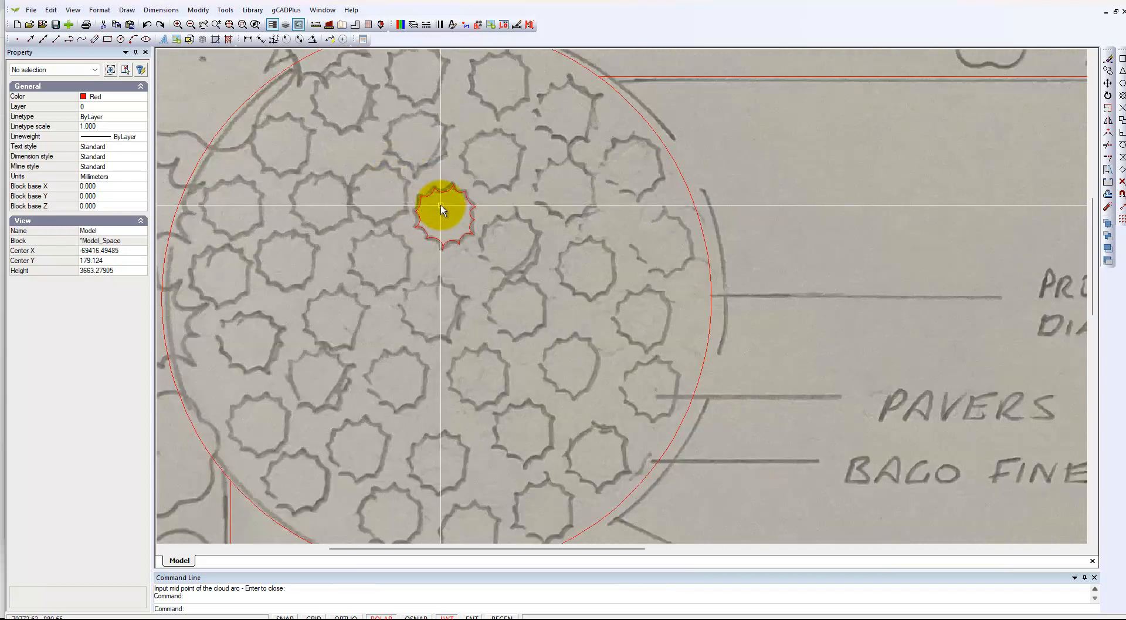
pyautogui.click(429, 197)
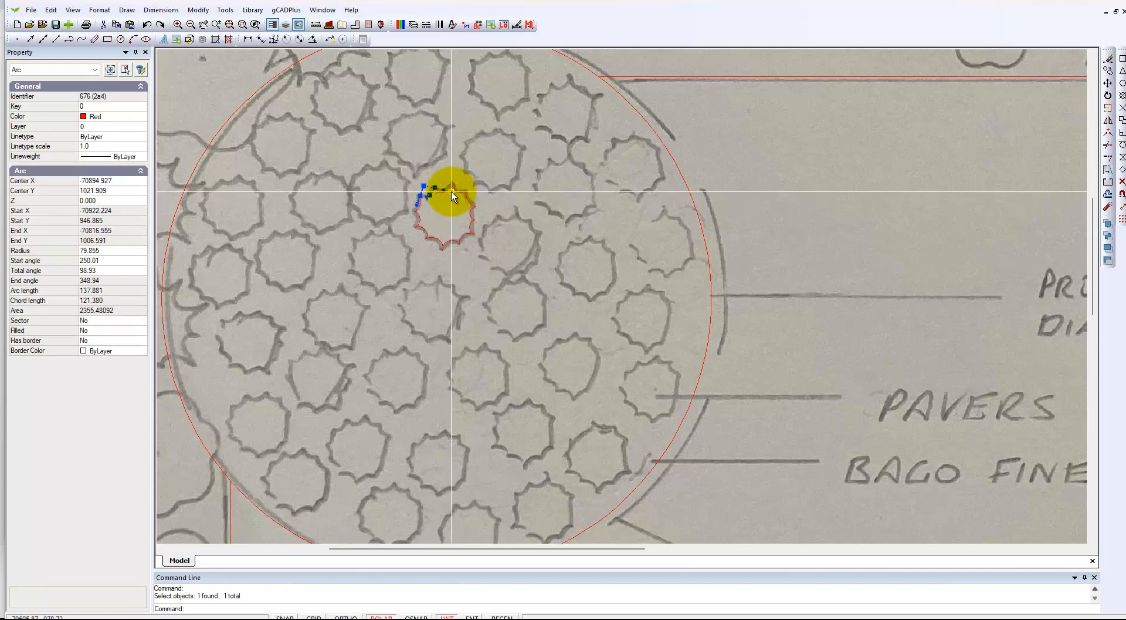
pyautogui.scroll(3, 433, 235)
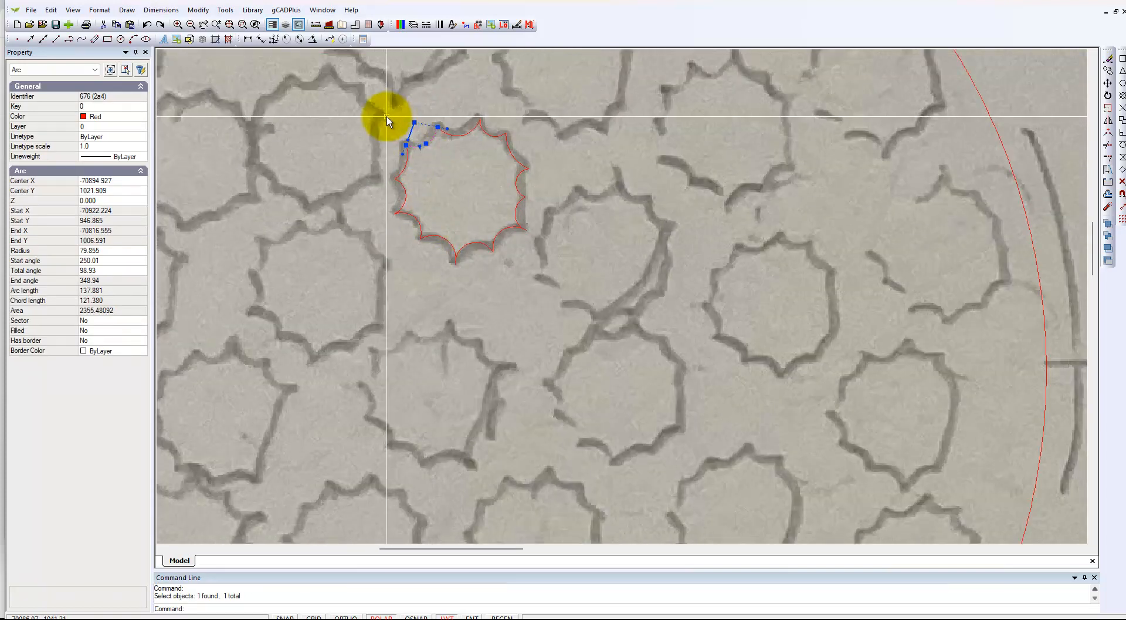
pyautogui.click(384, 106)
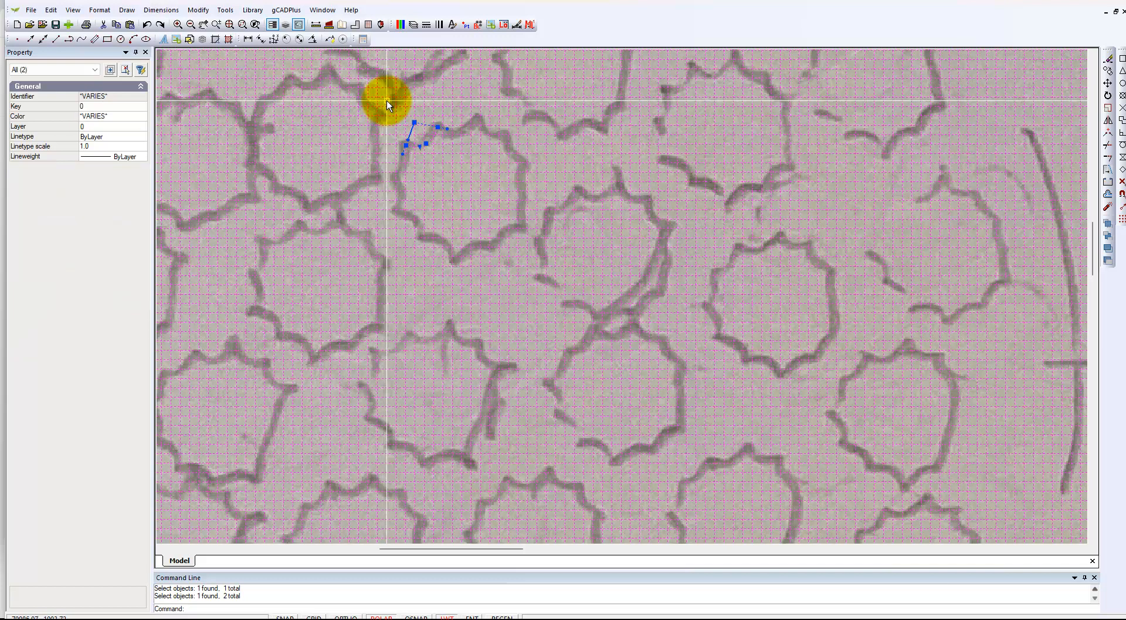
pyautogui.moveTo(382, 107); pyautogui.dragTo(556, 284)
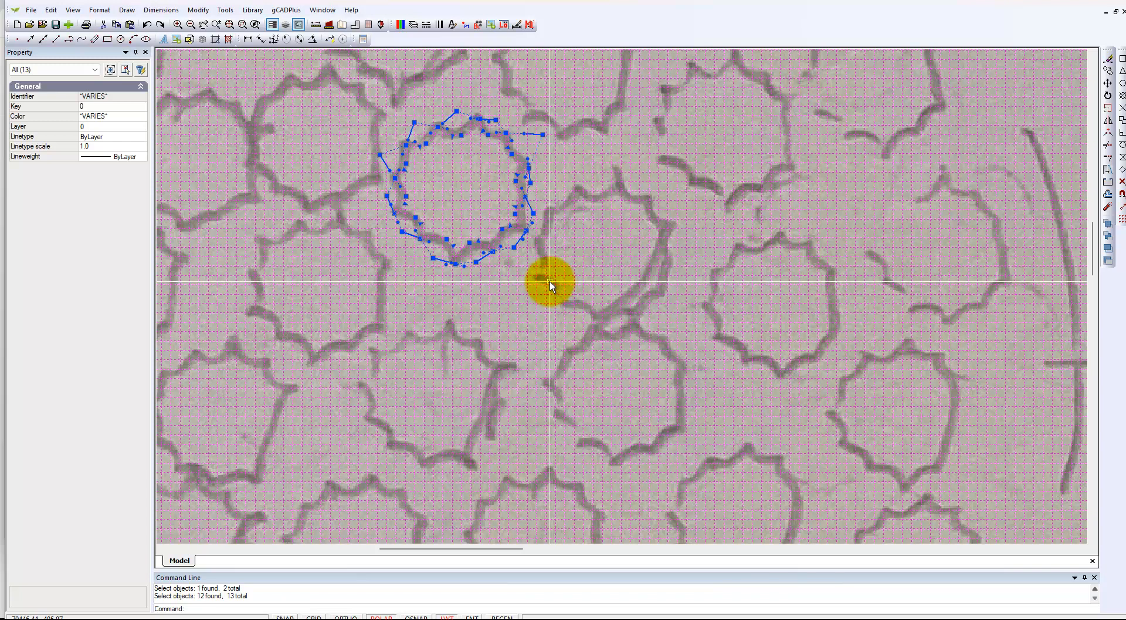
pyautogui.keyDown('shift'); pyautogui.click(572, 153); pyautogui.keyUp('shift')
pyautogui.rightClick(565, 164)
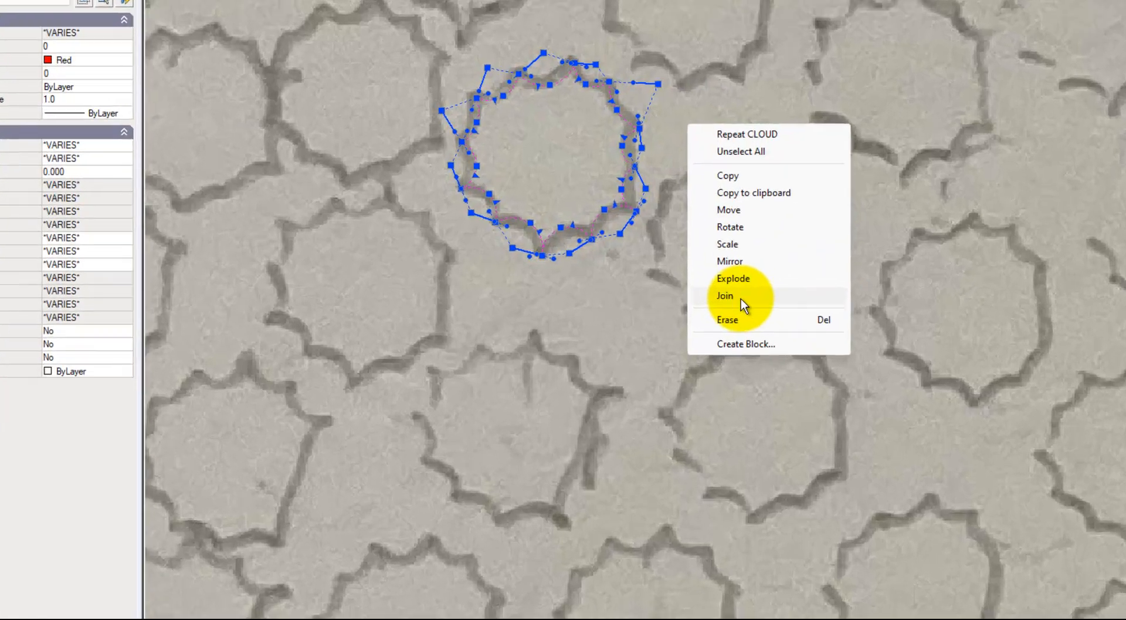
pyautogui.click(594, 294)
# Set the color of the joined paver outline to ByLayer.
pyautogui.scroll(-3, 389, 70)
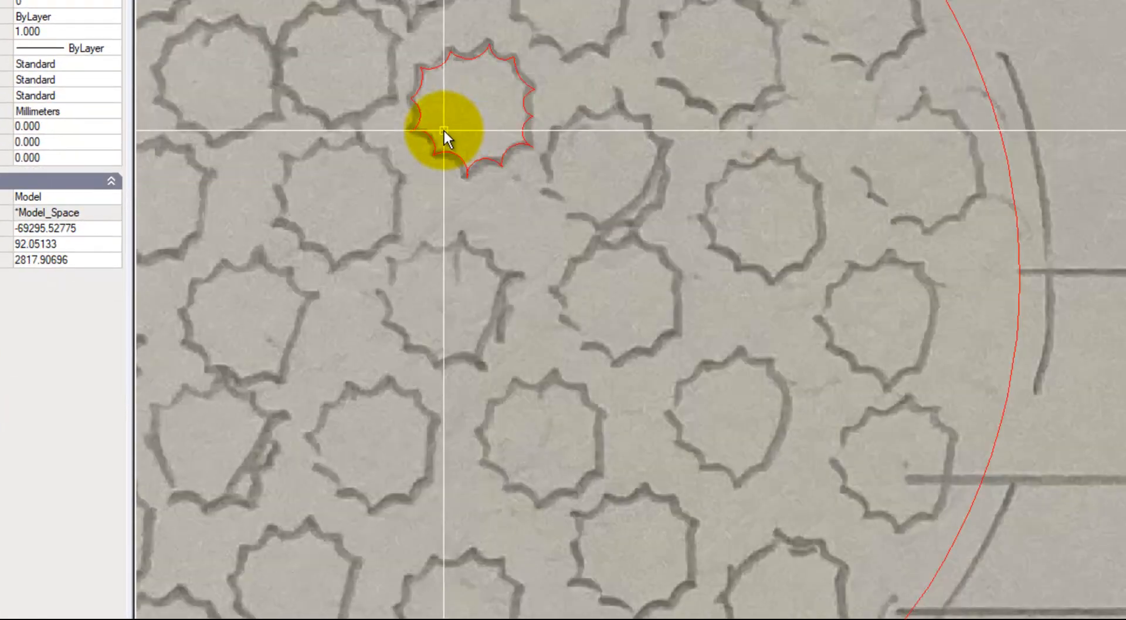
pyautogui.scroll(-2, 476, 136)
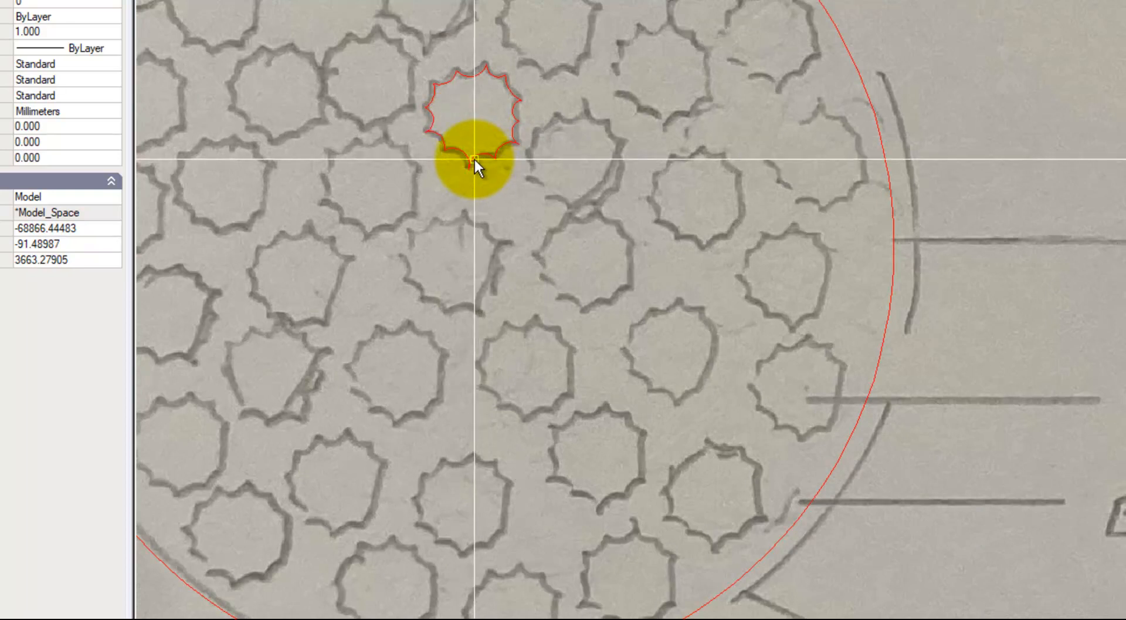
pyautogui.click(474, 159)
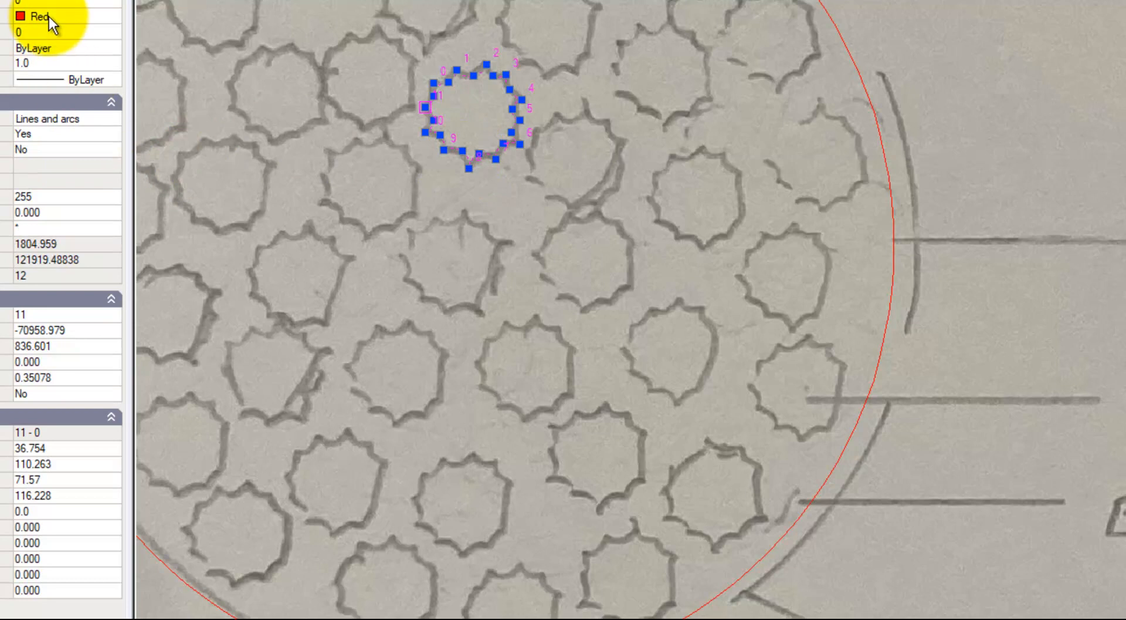
pyautogui.click(115, 21)
pyautogui.click(114, 18)
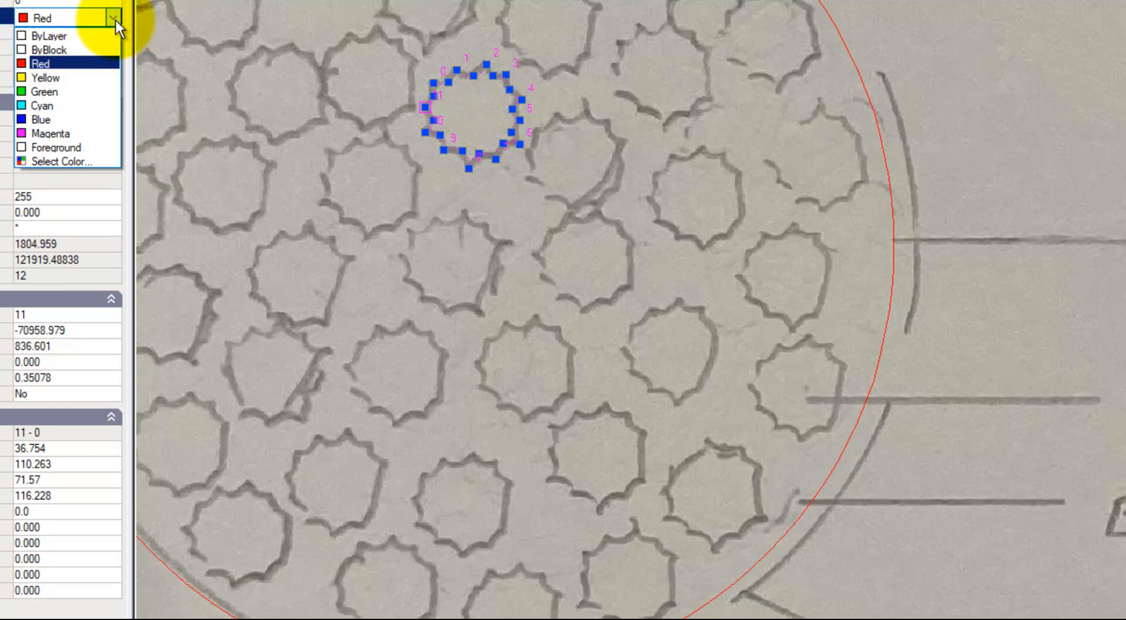
pyautogui.click(62, 37)
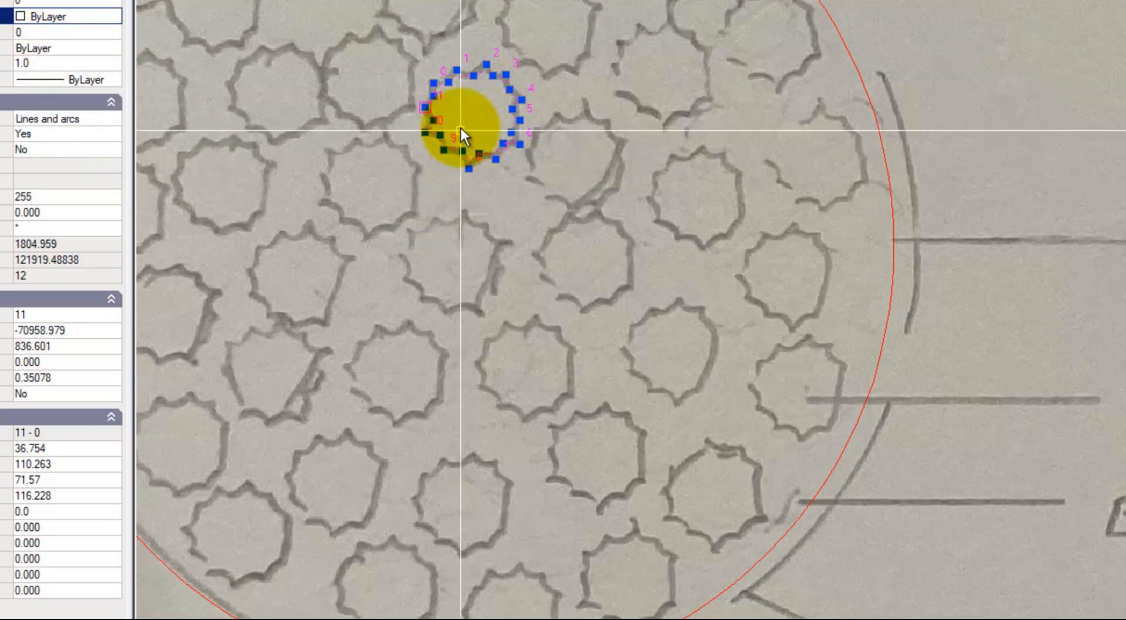
# Create a block named Paver02 from the paver outline, with its base point at the paver's center and the outline converted to the block.
pyautogui.rightClick(460, 125)
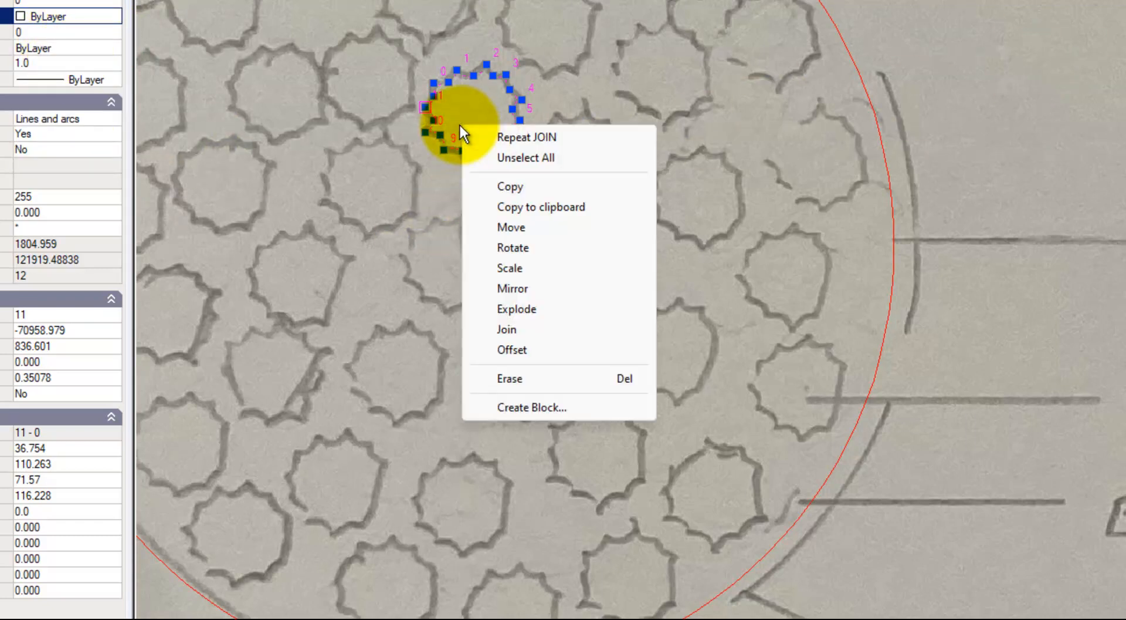
pyautogui.click(556, 407)
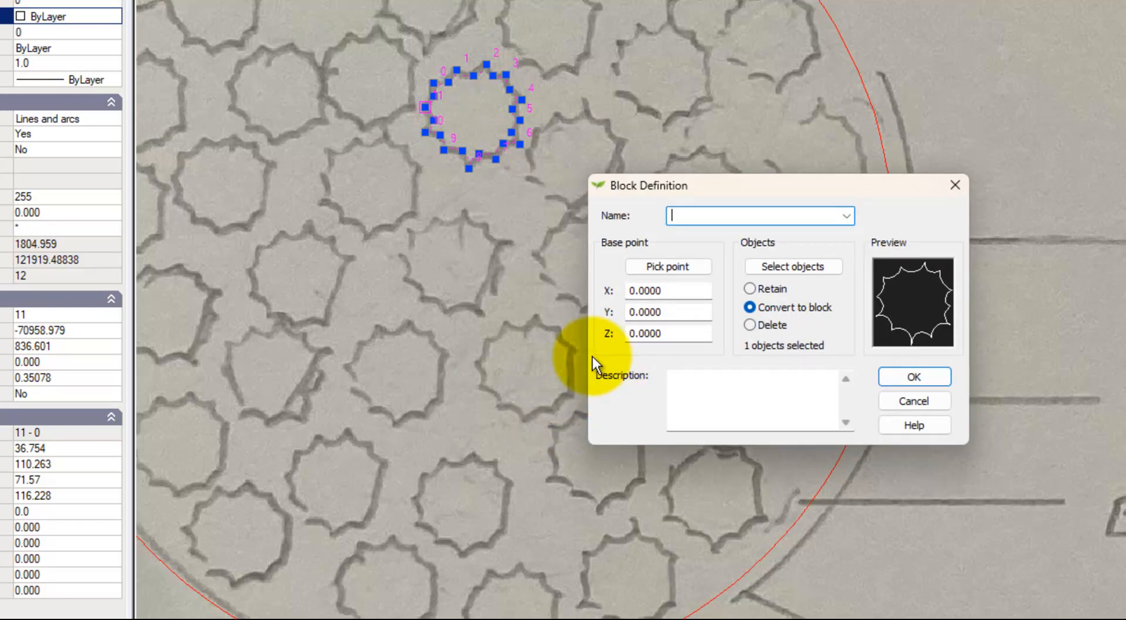
pyautogui.write('Paver02')
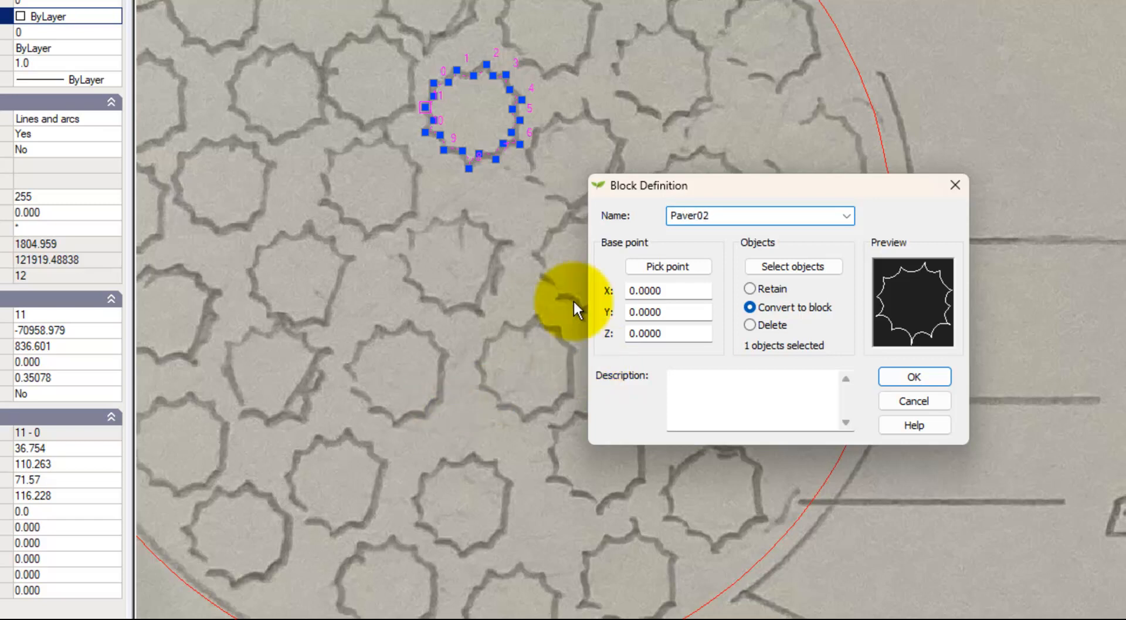
pyautogui.click(674, 267)
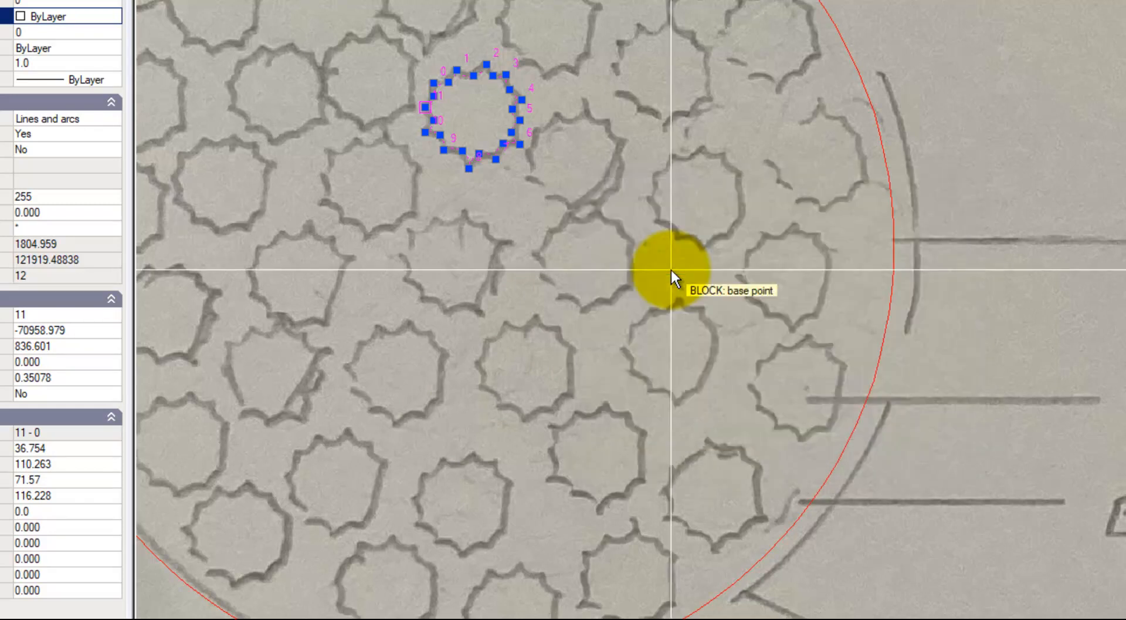
pyautogui.click(470, 115)
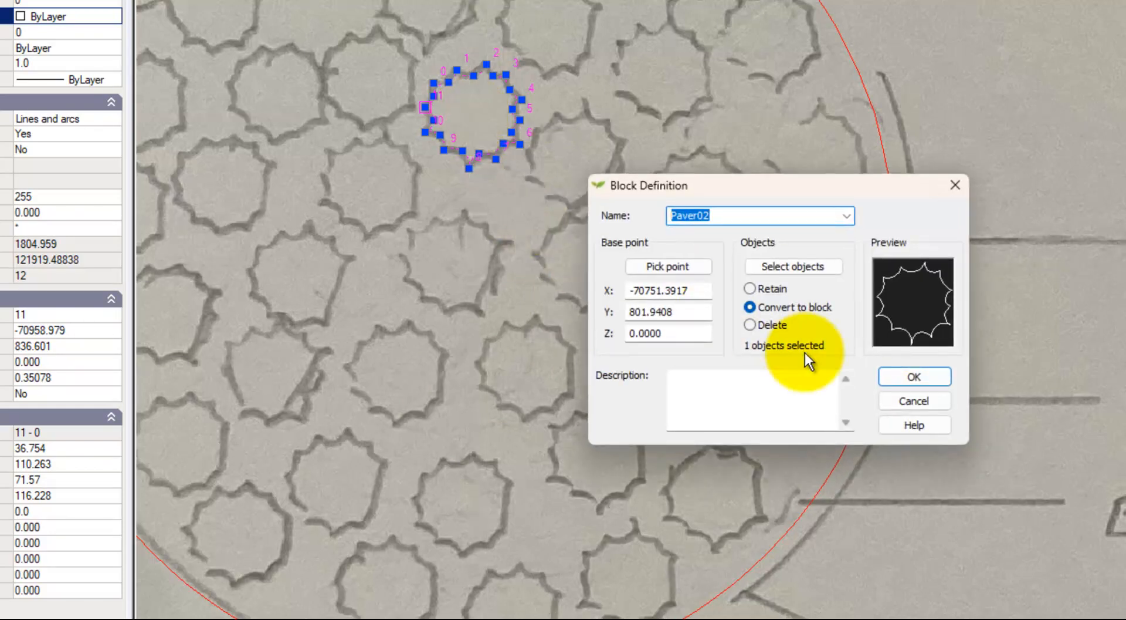
pyautogui.click(901, 371)
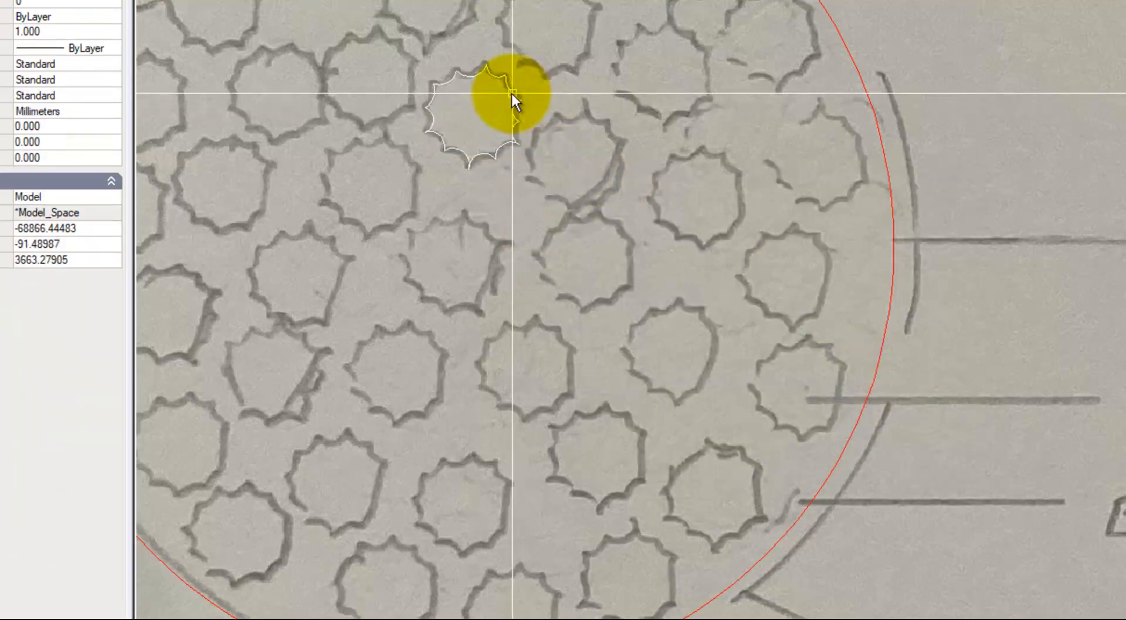
# Copy the Paver02 block from its center onto six sketched pavers in the upper-right part of the firepit.
pyautogui.click(502, 75)
pyautogui.rightClick(476, 101)
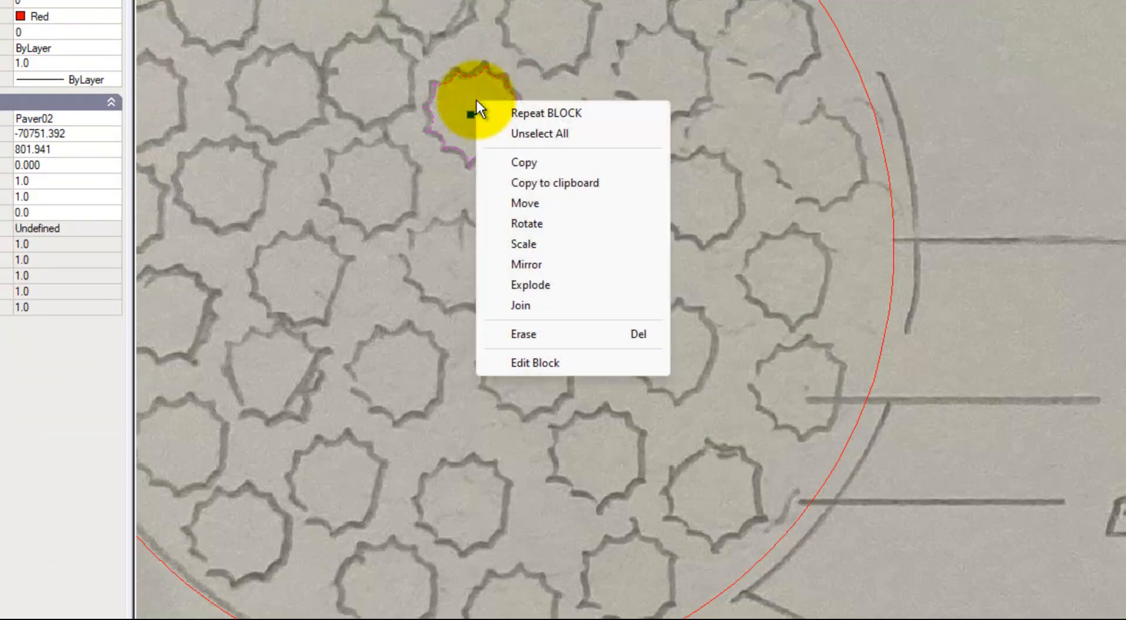
pyautogui.click(539, 164)
pyautogui.scroll(-4, 641, 224)
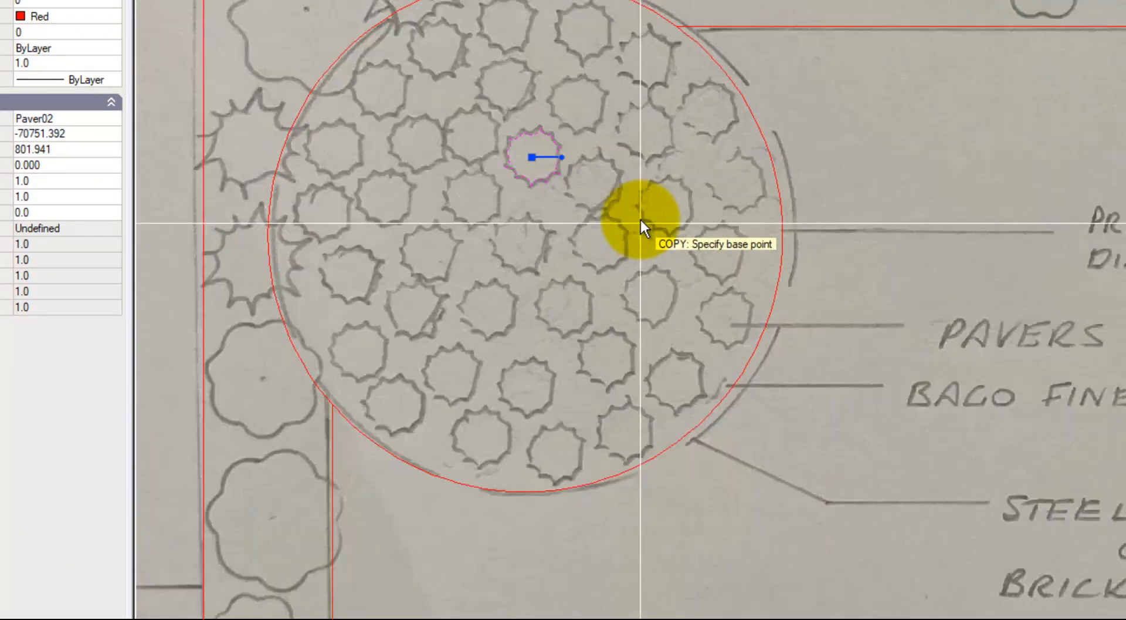
pyautogui.click(532, 157)
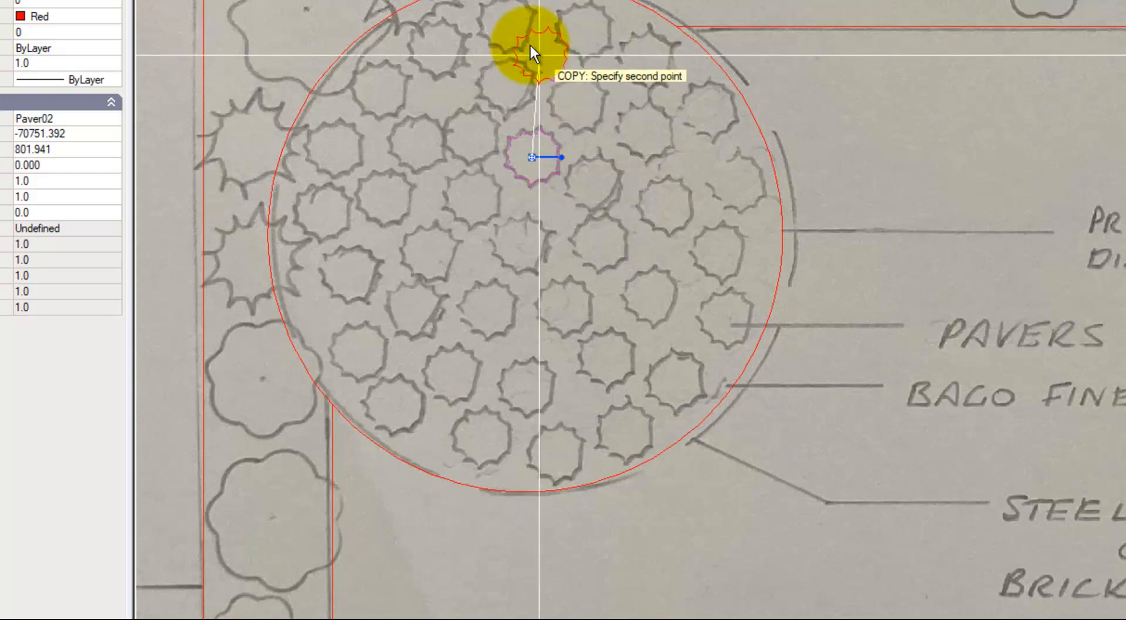
pyautogui.click(507, 25)
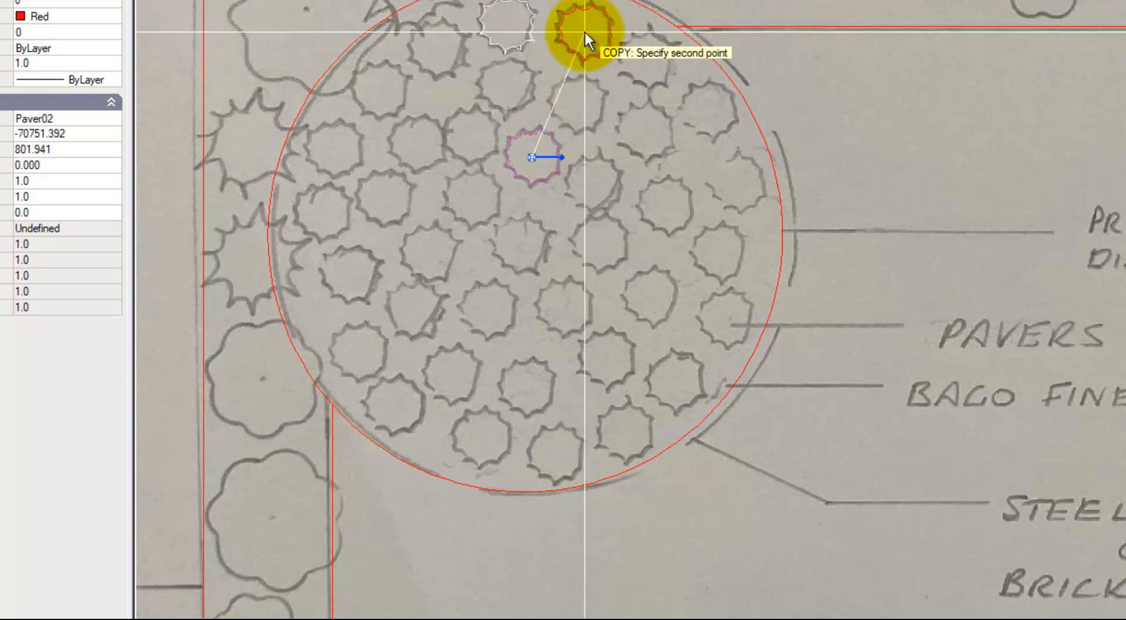
pyautogui.click(646, 60)
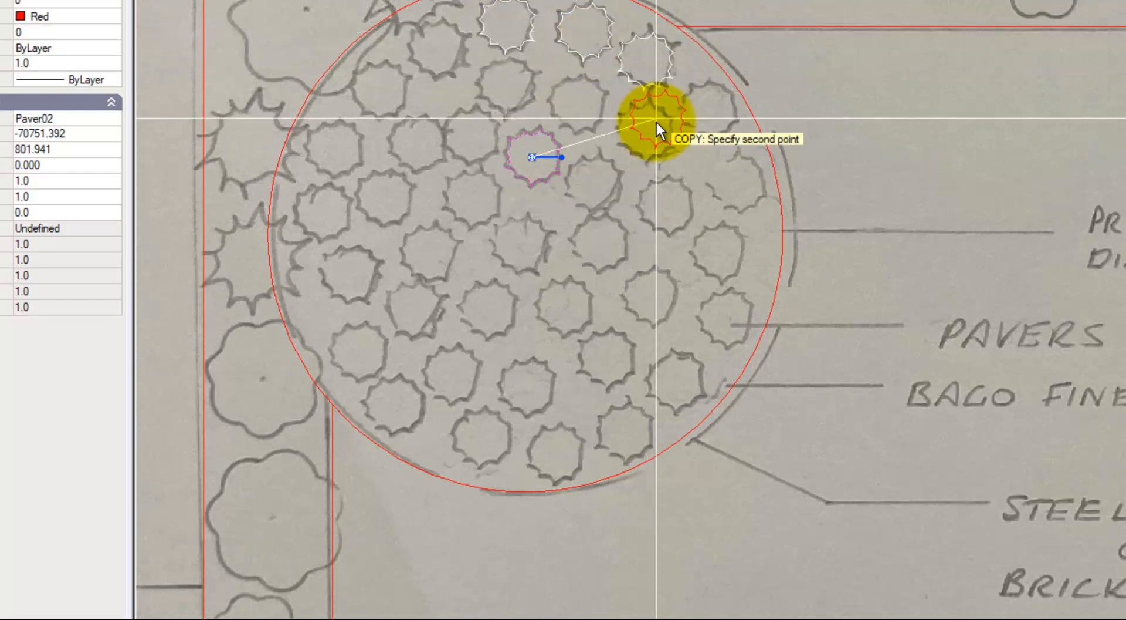
pyautogui.click(646, 134)
pyautogui.click(574, 105)
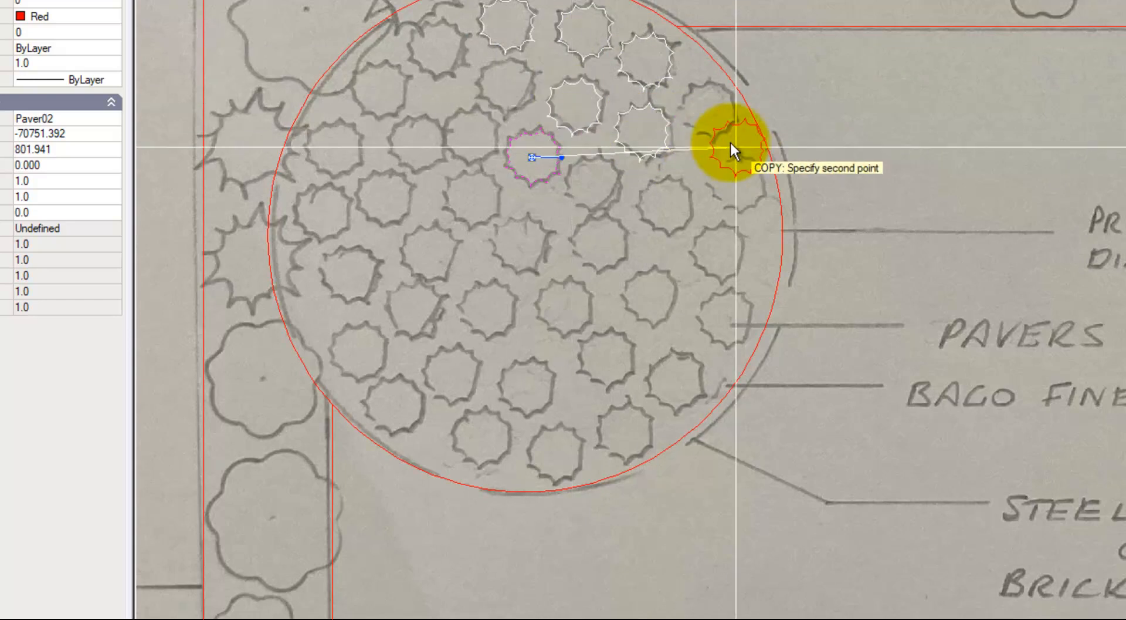
pyautogui.click(703, 110)
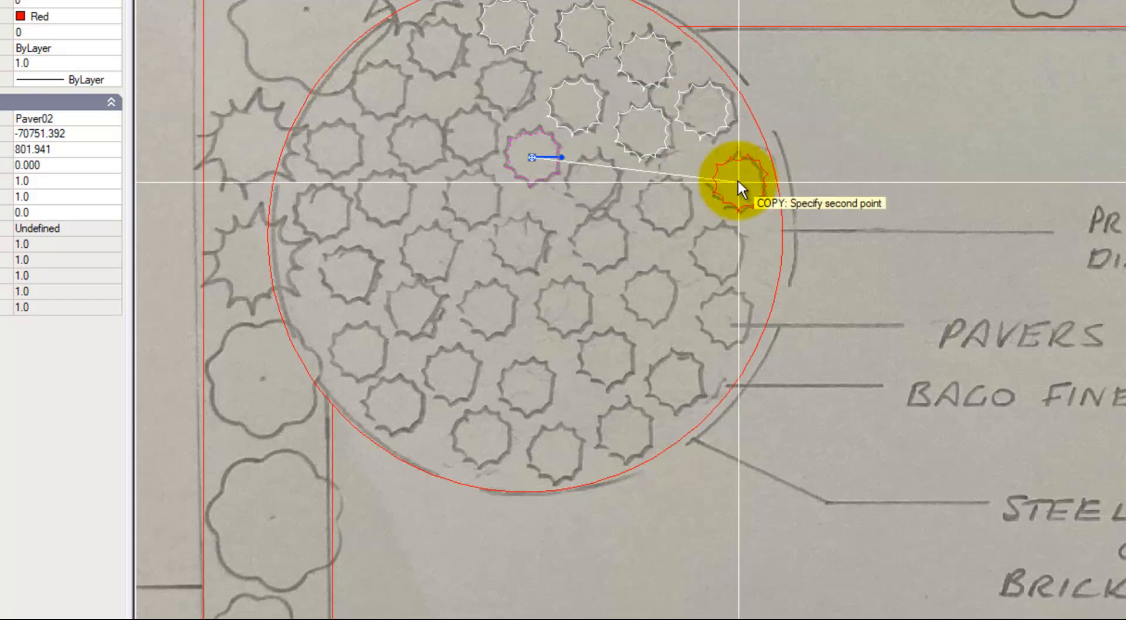
# Place seven more Paver02 copies on the sketched pavers along the firepit's right side, ending at the PAVERS leader line.
pyautogui.click(740, 182)
pyautogui.click(668, 206)
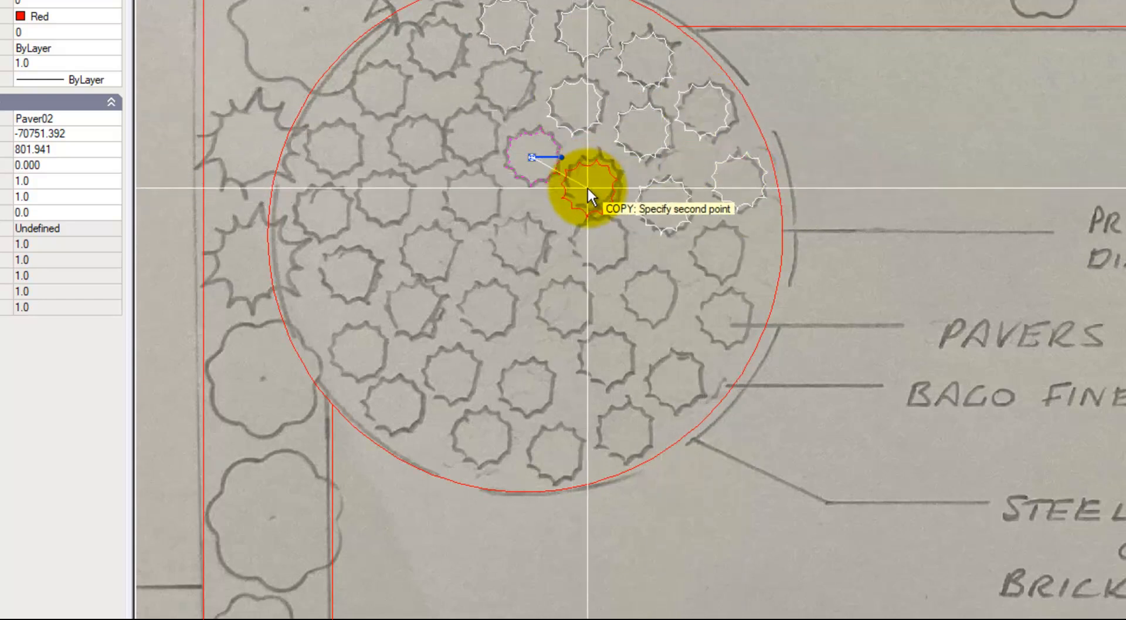
pyautogui.click(584, 185)
pyautogui.click(600, 241)
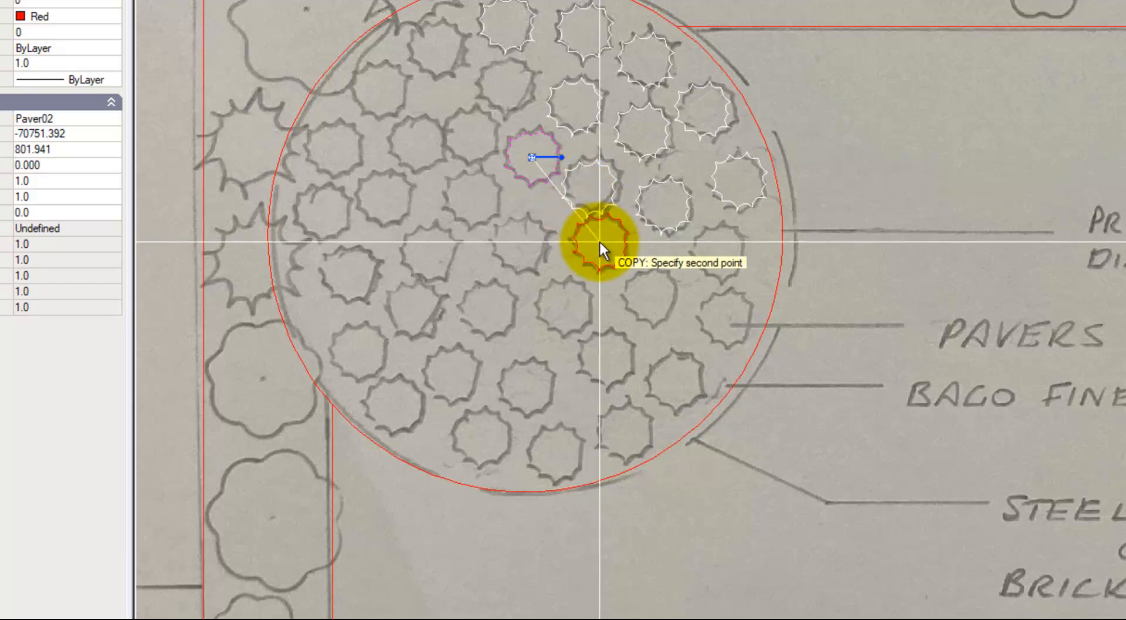
pyautogui.click(652, 294)
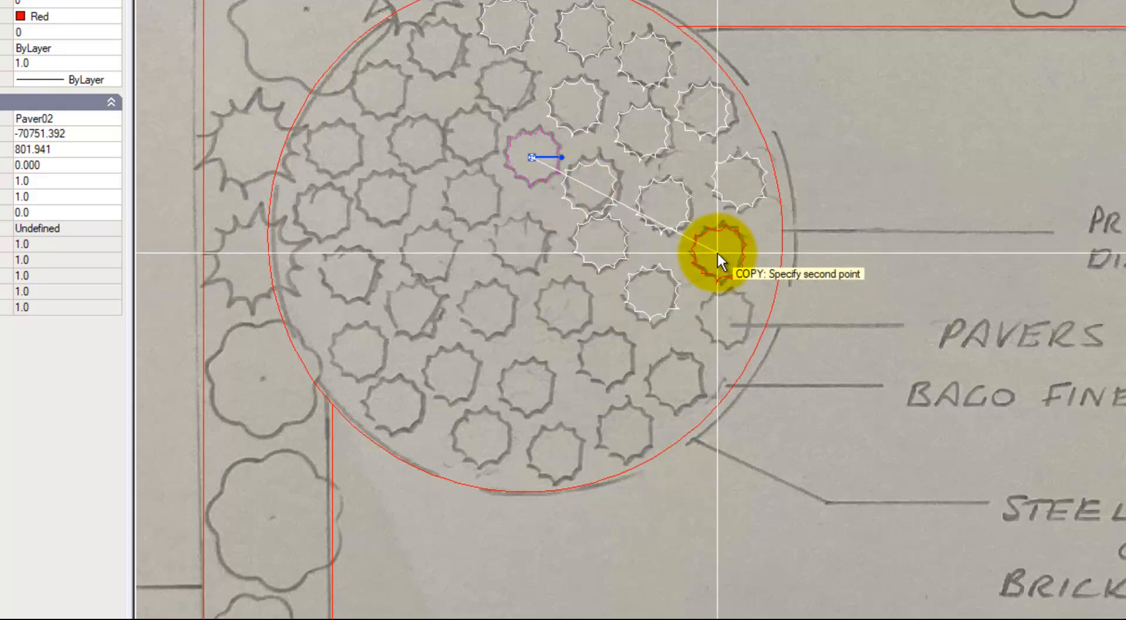
pyautogui.click(710, 251)
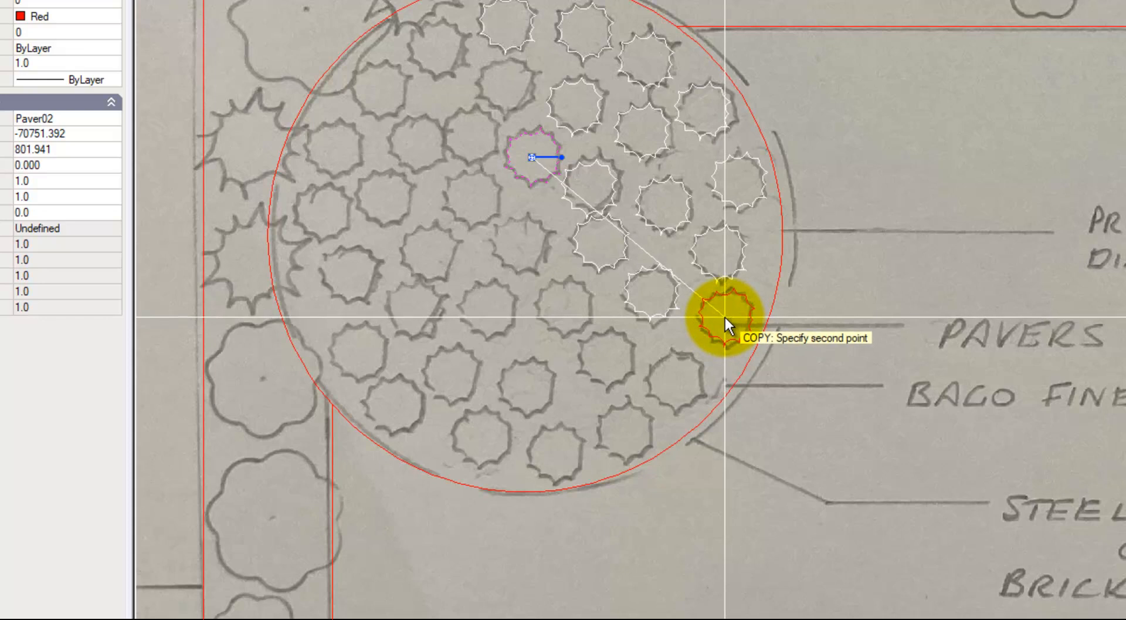
pyautogui.rightClick(717, 305)
pyautogui.click(752, 320)
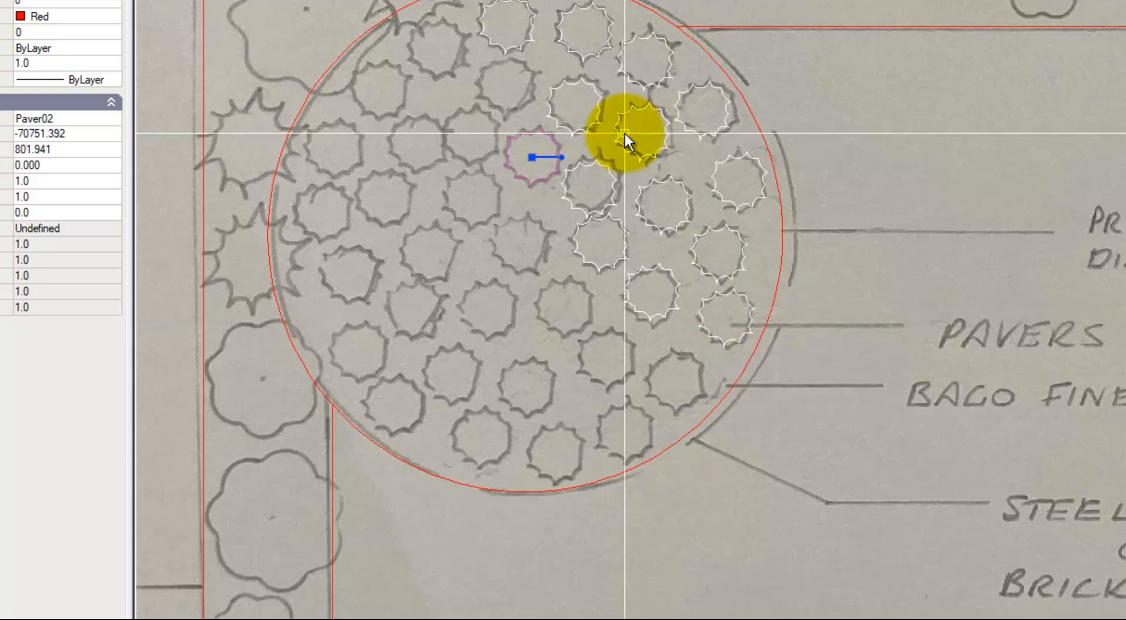
pyautogui.press('Escape')
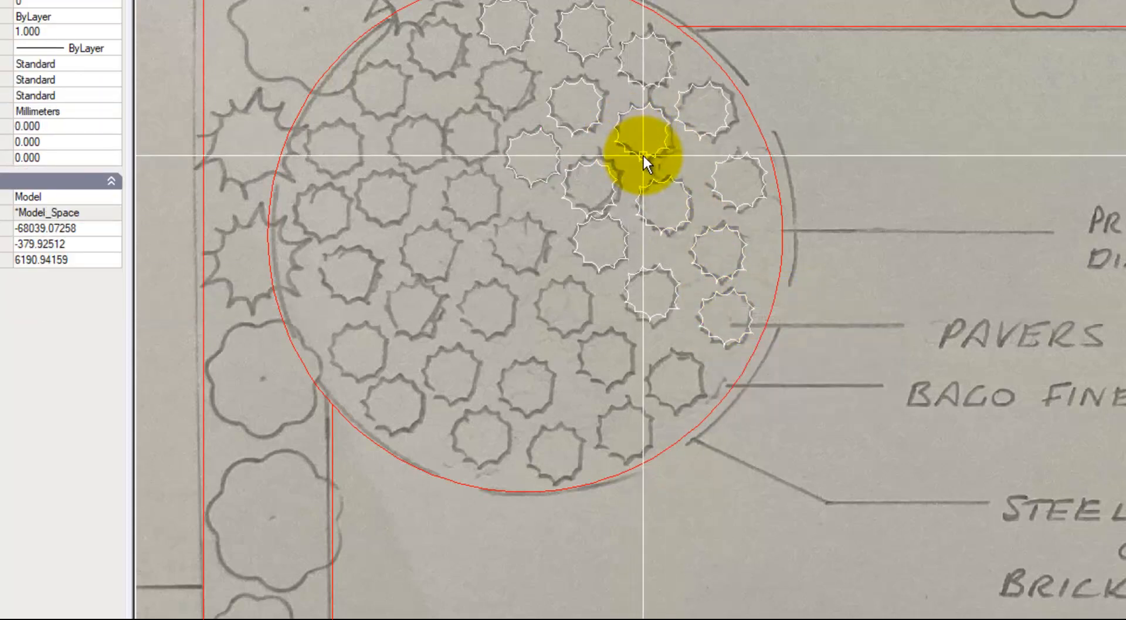
# Rotate the Paver02 copy two pavers to the right of the original and slightly above it to 45 degrees.
pyautogui.click(653, 150)
pyautogui.click(642, 131)
pyautogui.click(669, 109)
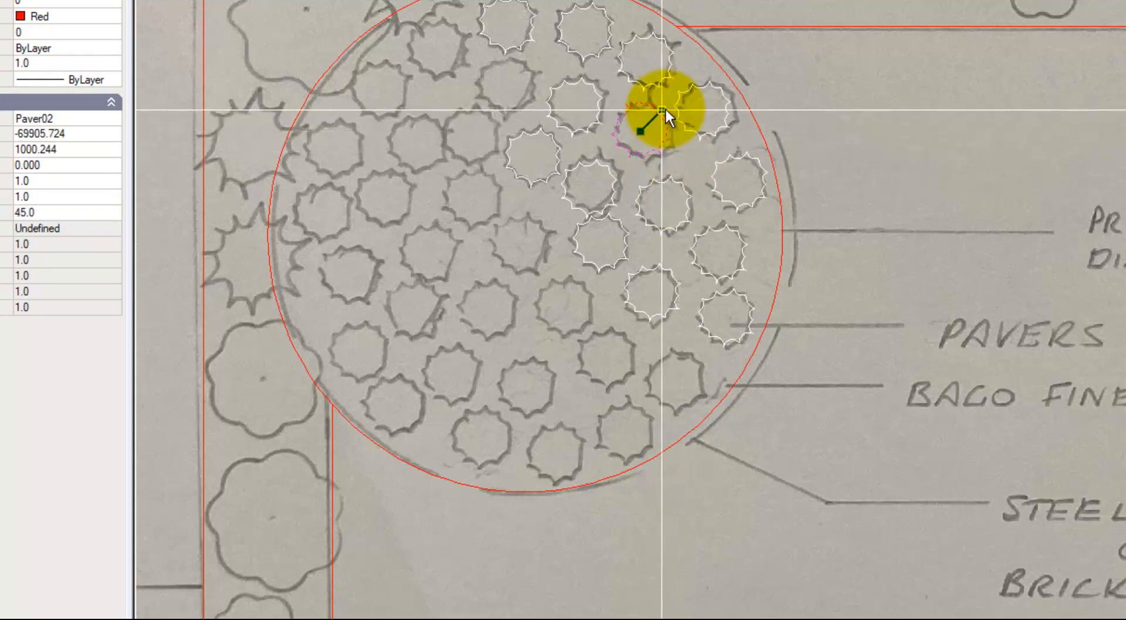
pyautogui.press('Escape')
# Rotate the Paver02 copy on the second paver below it, inside the firepit's right half, to 315 degrees.
pyautogui.click(673, 229)
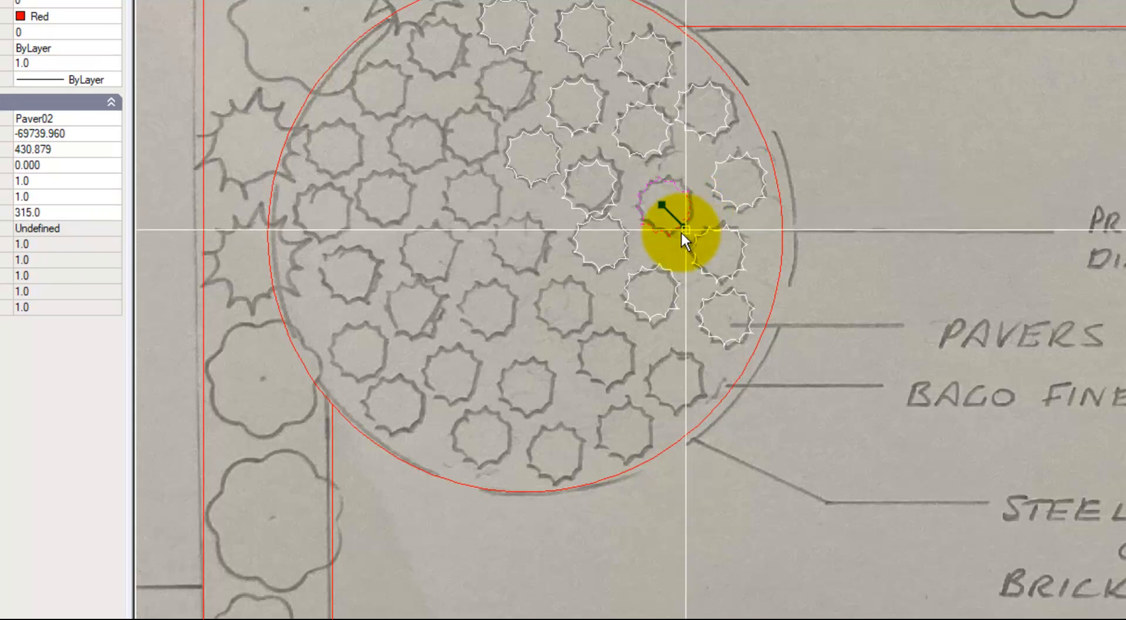
pyautogui.click(688, 230)
pyautogui.press('Escape')
pyautogui.click(654, 217)
pyautogui.press('Escape')
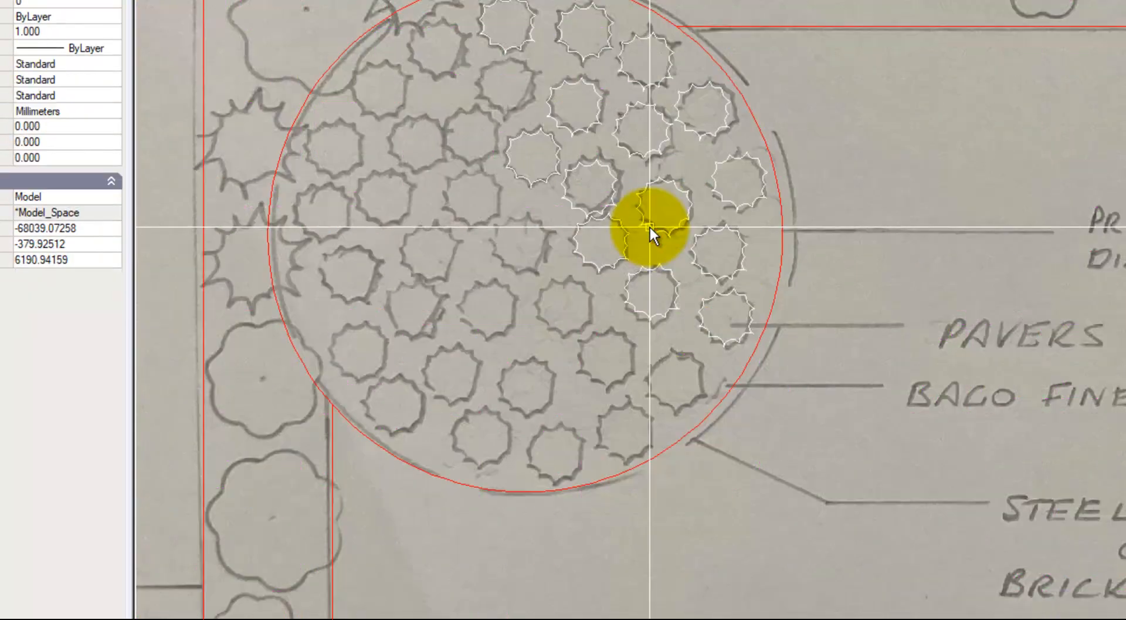
# Scale the Paver02 copy rotated to 315 degrees, right of the firepit's middle, about its center to match the sketched paver.
pyautogui.click(650, 227)
pyautogui.rightClick(656, 206)
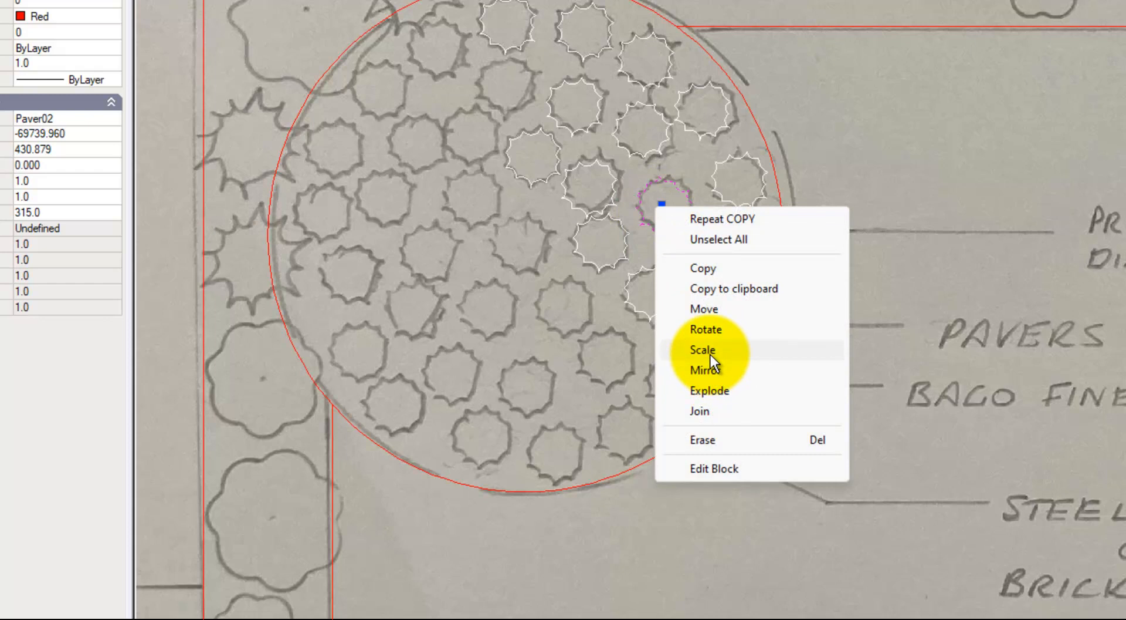
pyautogui.click(710, 353)
pyautogui.click(658, 205)
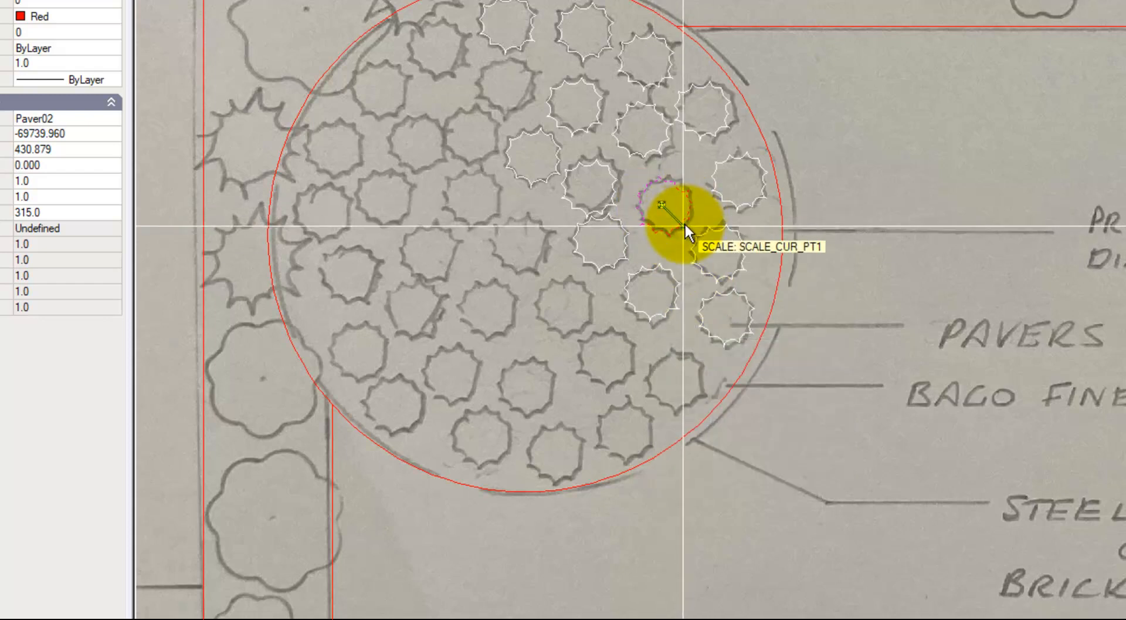
pyautogui.click(690, 229)
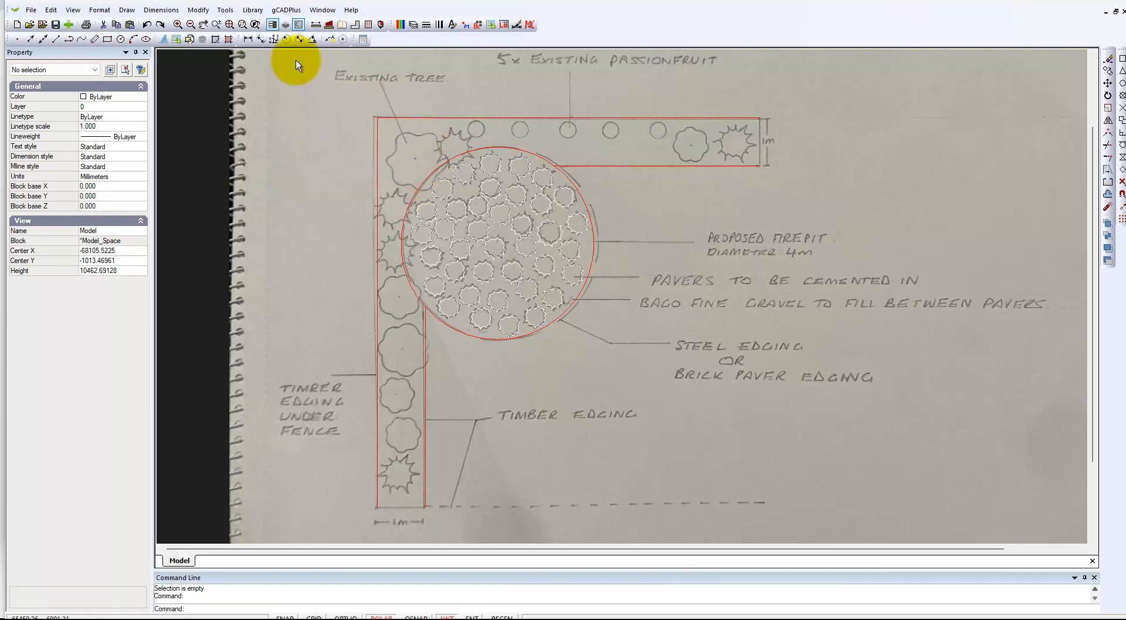
# Insert the Existing2 symbol from the Standard plant library at the existing tree in the corner of the garden beds.
pyautogui.moveTo(296, 27)
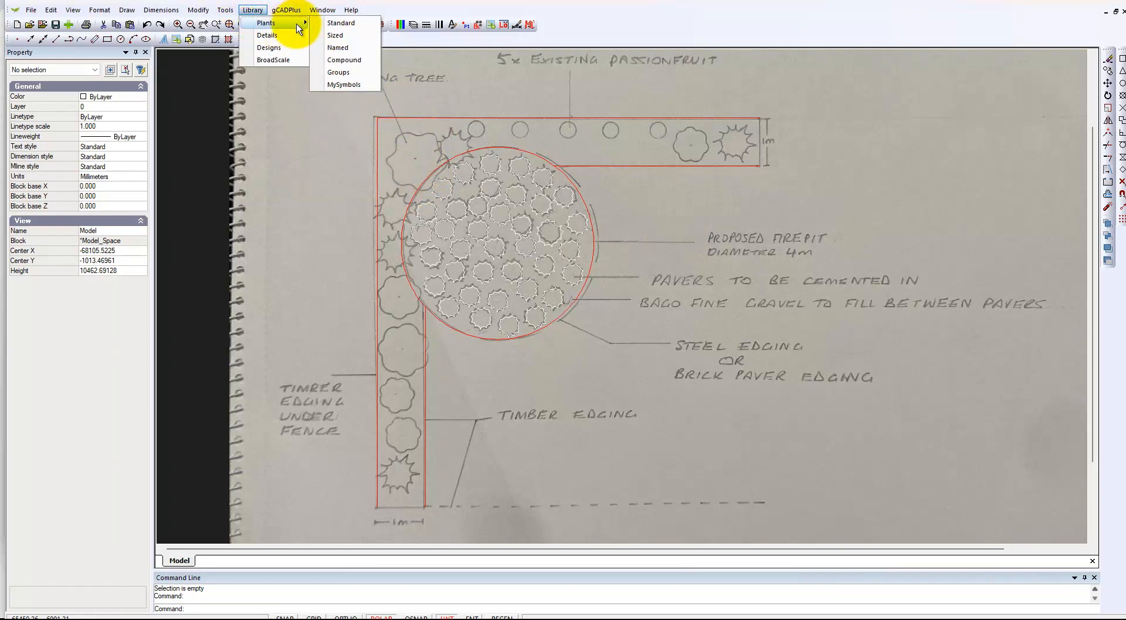
pyautogui.click(344, 23)
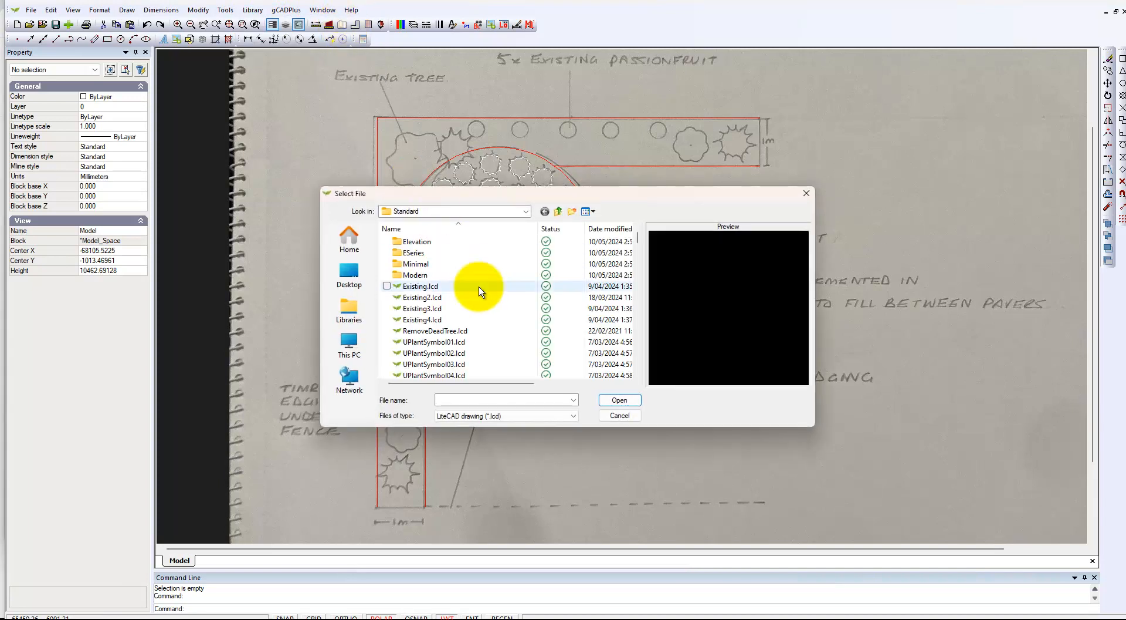
pyautogui.click(427, 288)
pyautogui.click(433, 296)
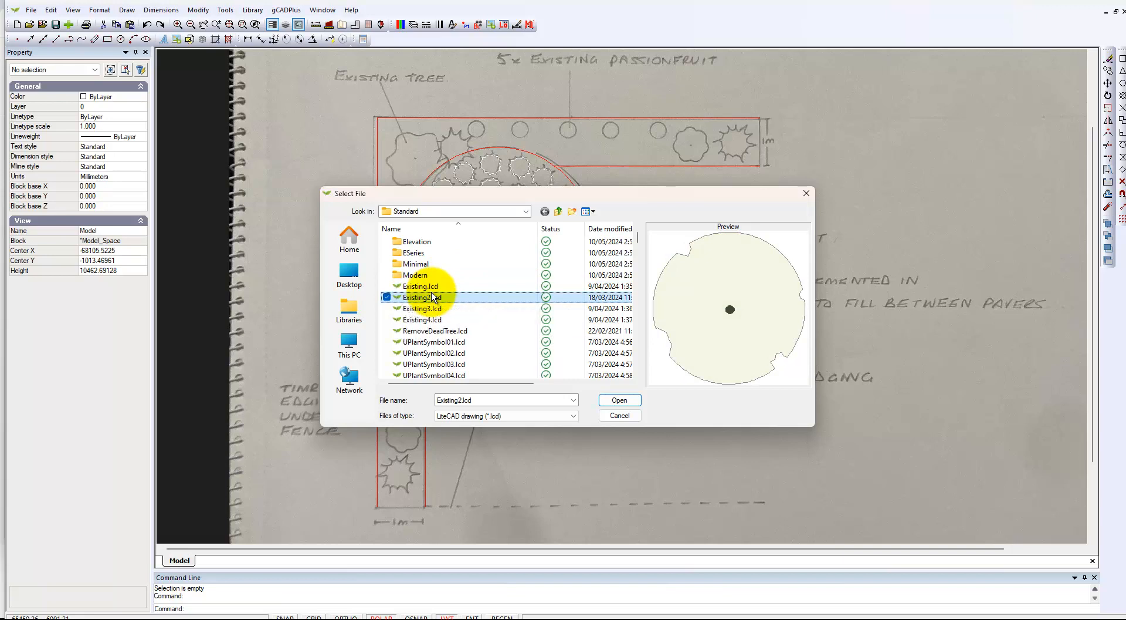
pyautogui.click(629, 399)
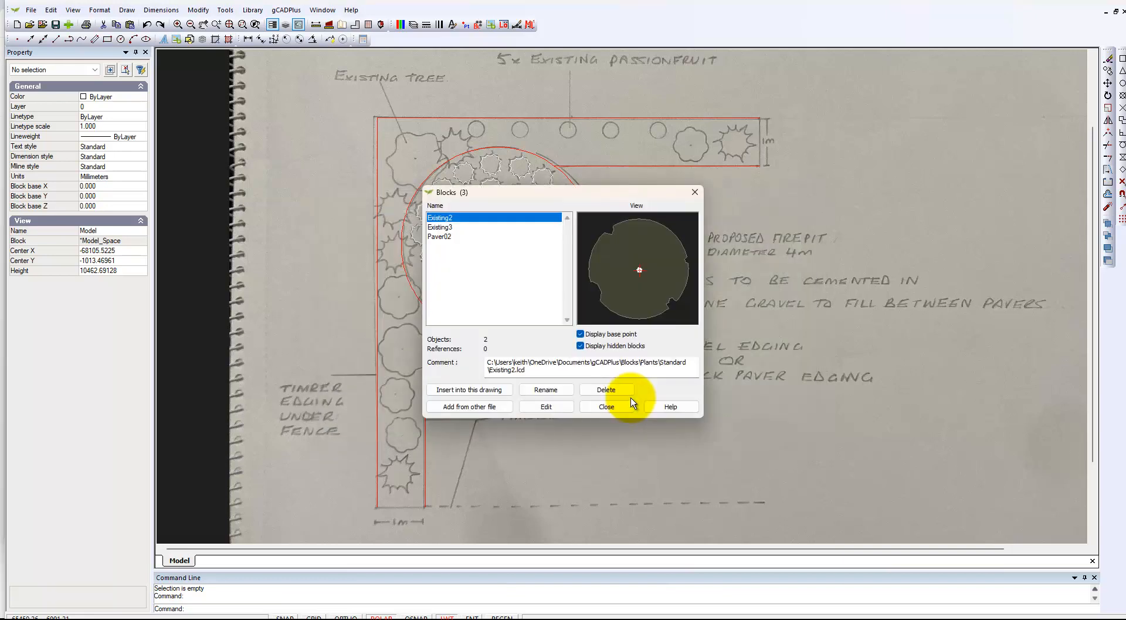
pyautogui.click(477, 390)
pyautogui.click(546, 369)
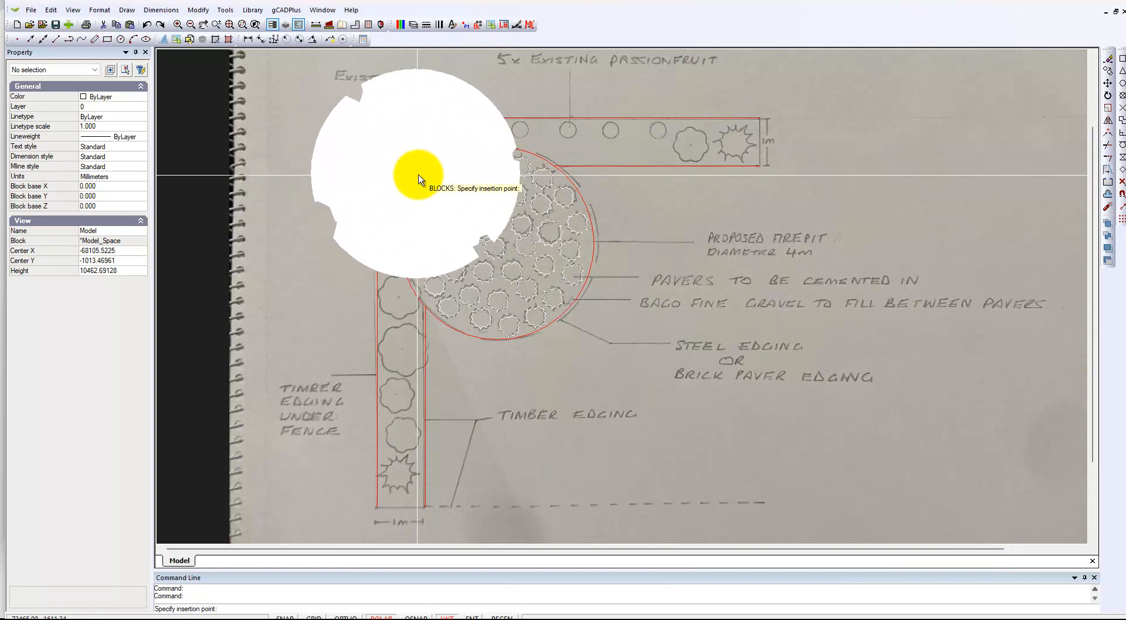
pyautogui.click(404, 142)
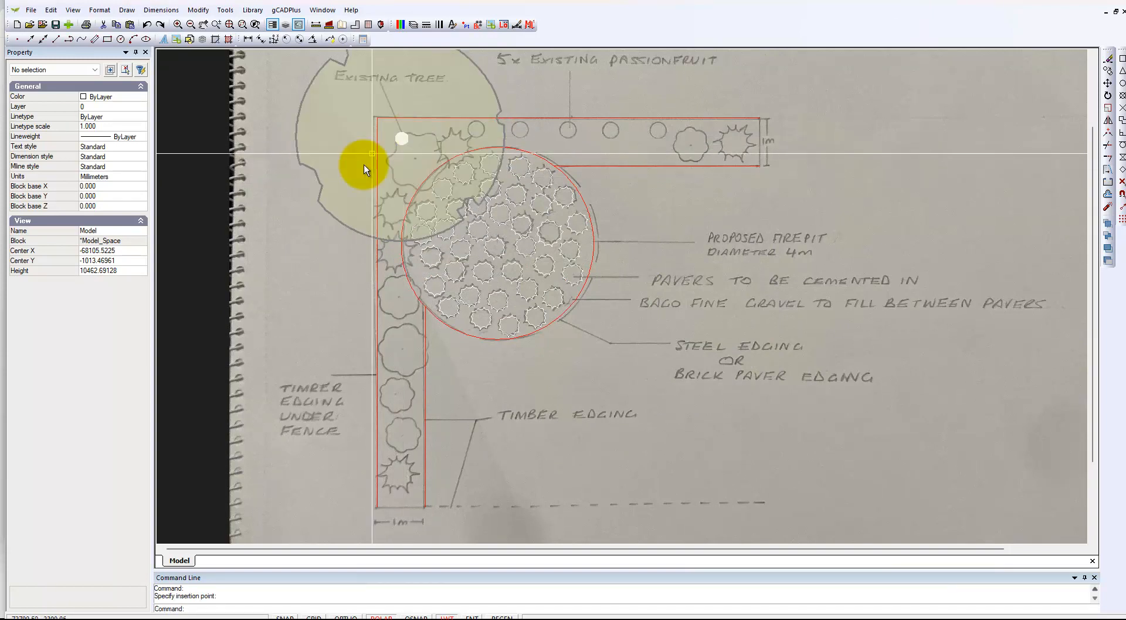
# Scale the Existing2 tree symbol about its center to roughly 80% of its inserted size.
pyautogui.scroll(-3, 401, 236)
pyautogui.scroll(3, 410, 189)
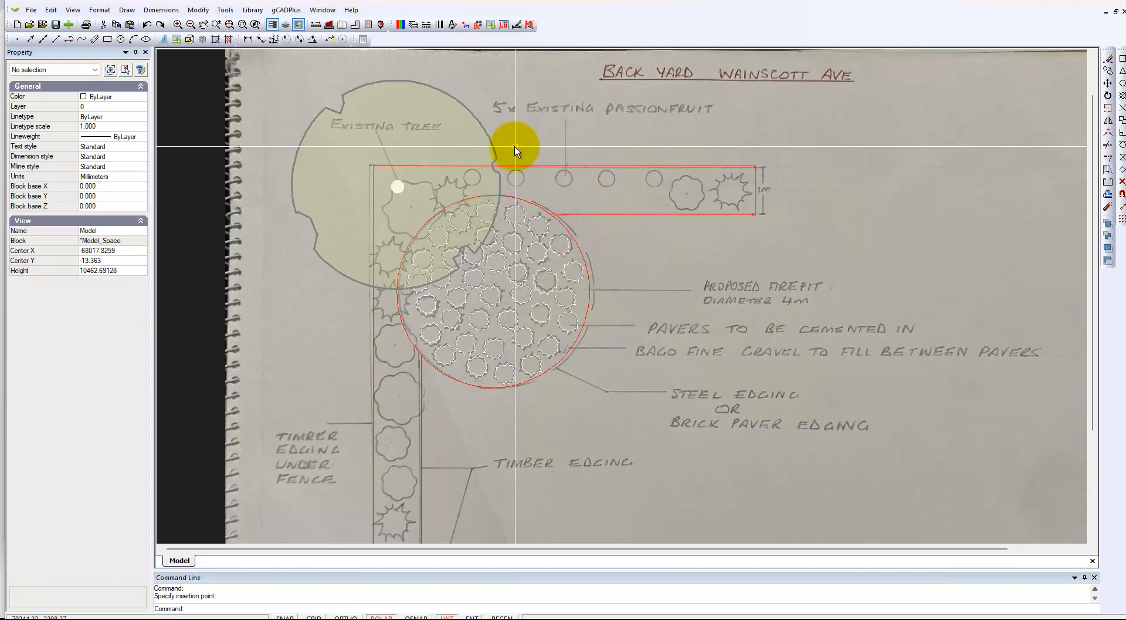
pyautogui.click(491, 141)
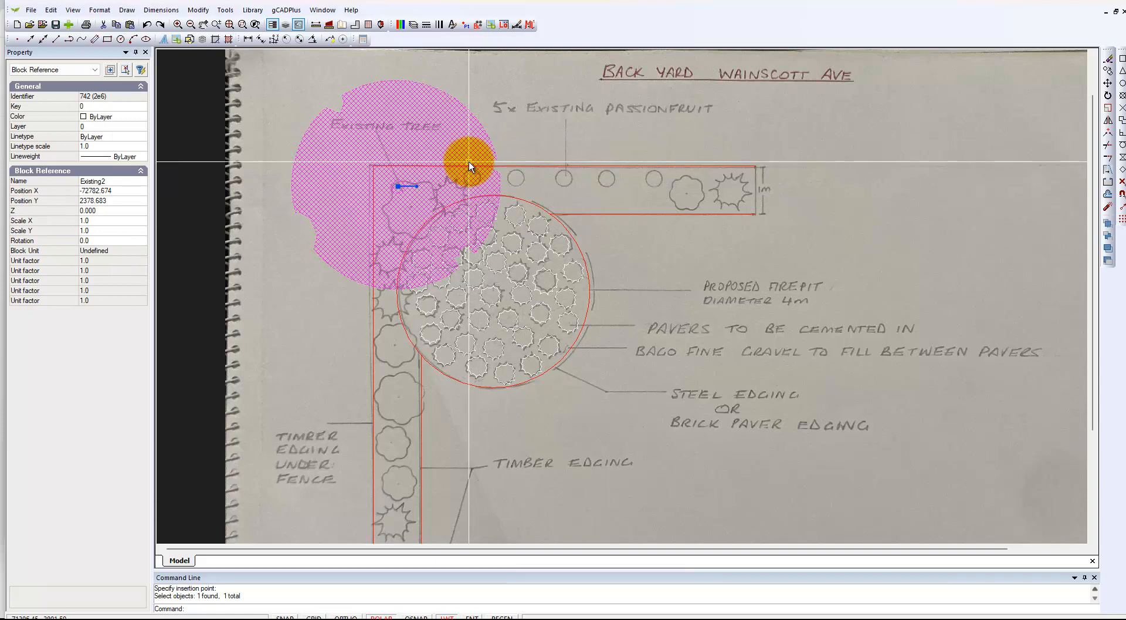
pyautogui.rightClick(467, 162)
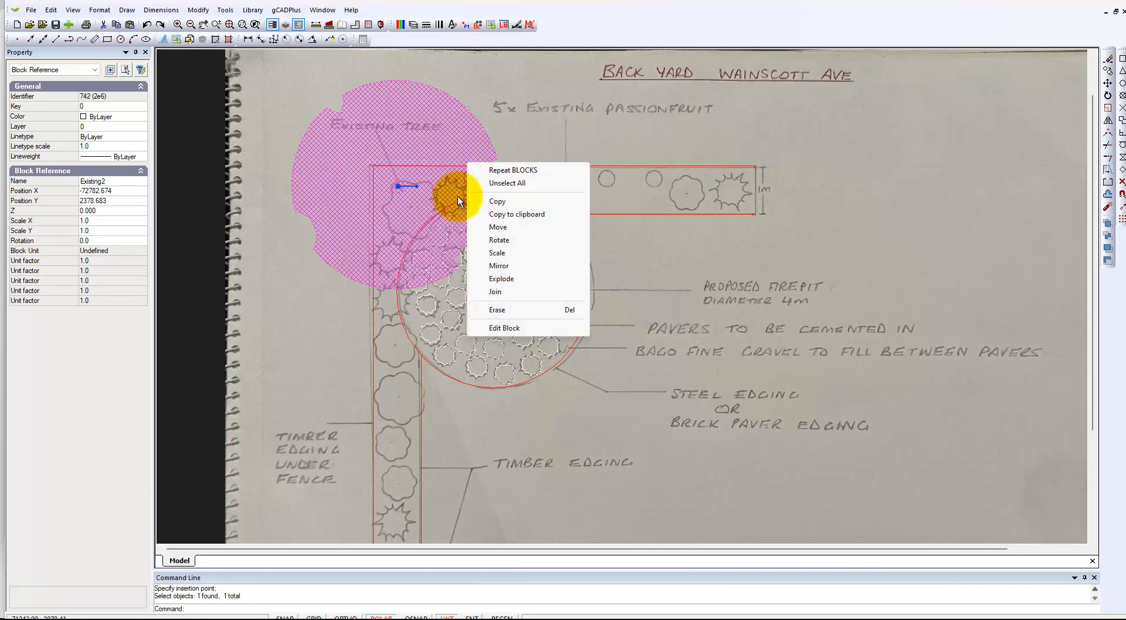
pyautogui.click(520, 253)
pyautogui.click(399, 185)
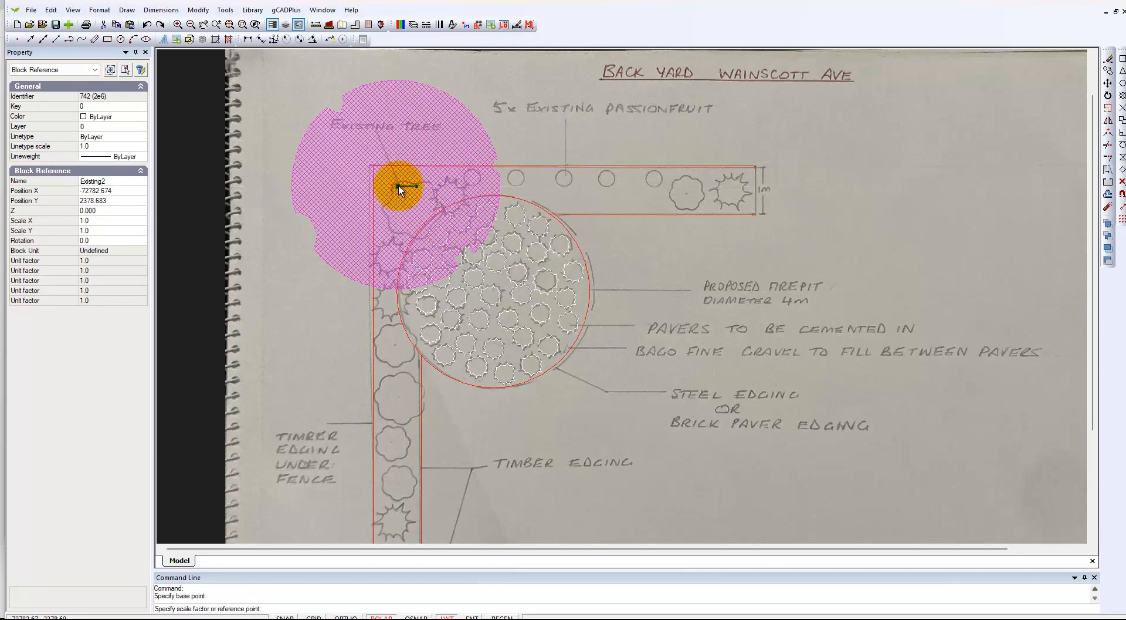
pyautogui.click(466, 234)
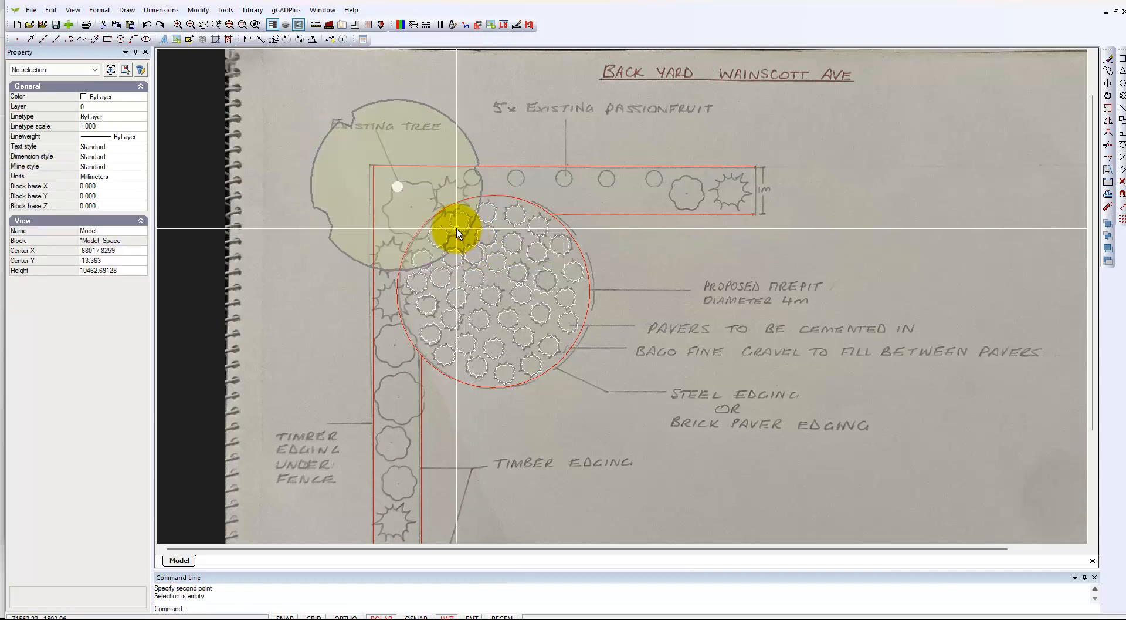
pyautogui.scroll(3, 385, 298)
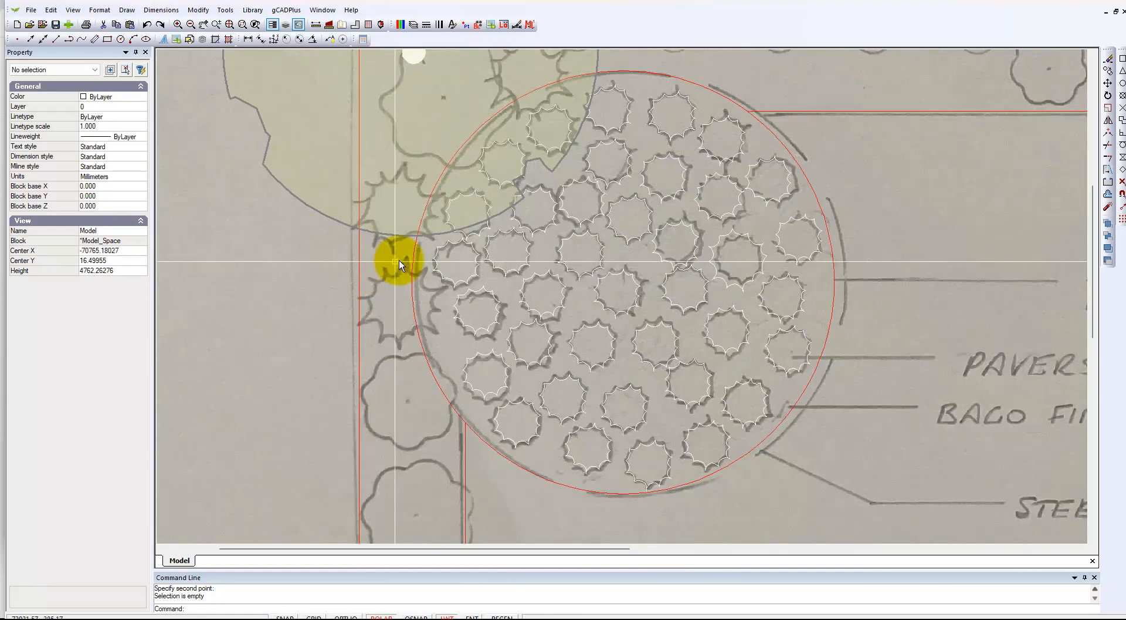
pyautogui.scroll(-2, 506, 192)
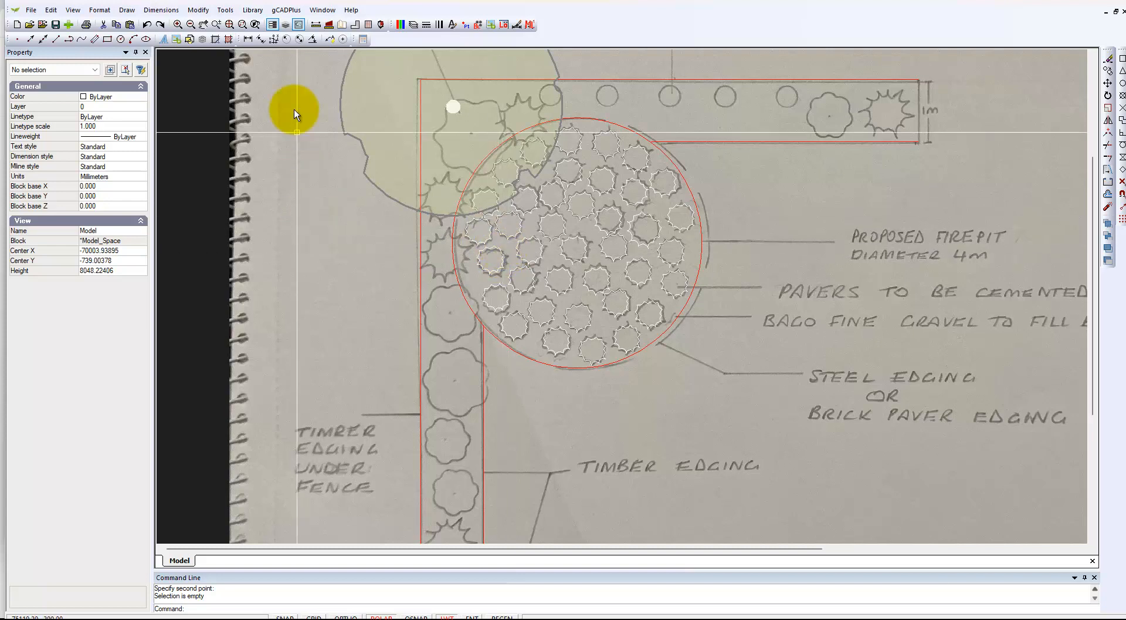
pyautogui.click(253, 10)
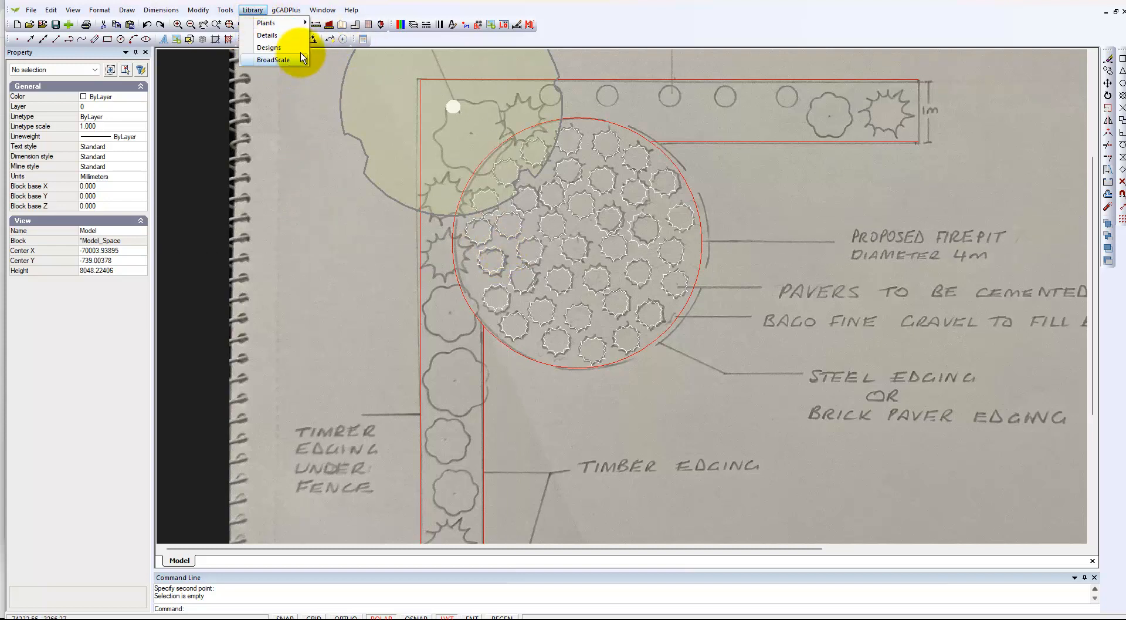
pyautogui.click(286, 10)
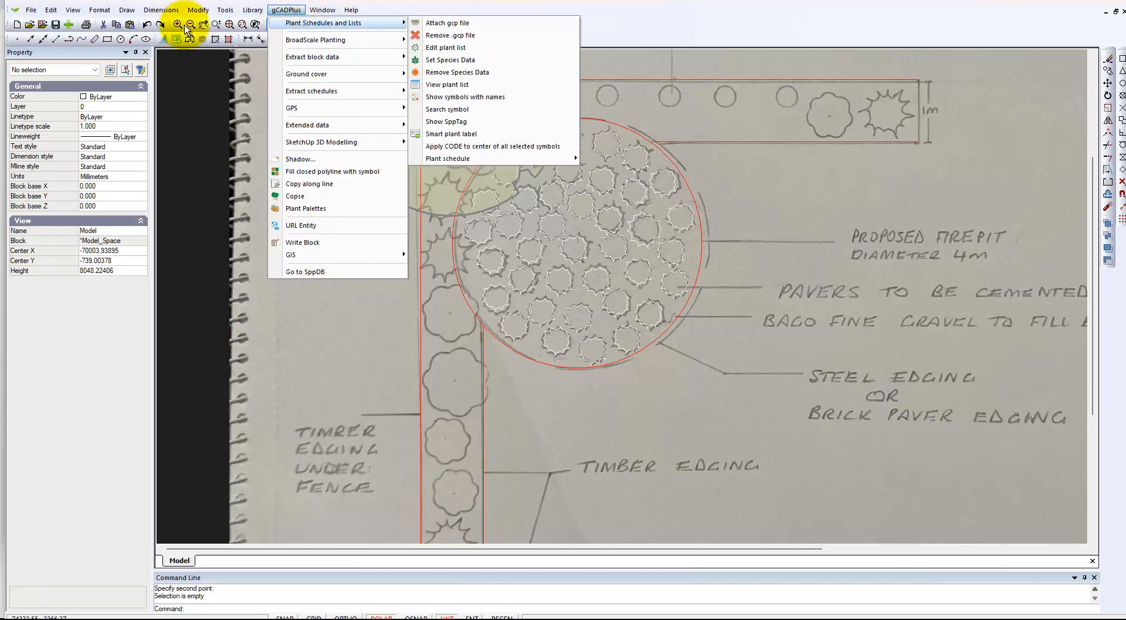
# Browse the plant symbols in the Standard plant library and load UPlantSymbol09 into the drawing's blocks.
pyautogui.moveTo(258, 13)
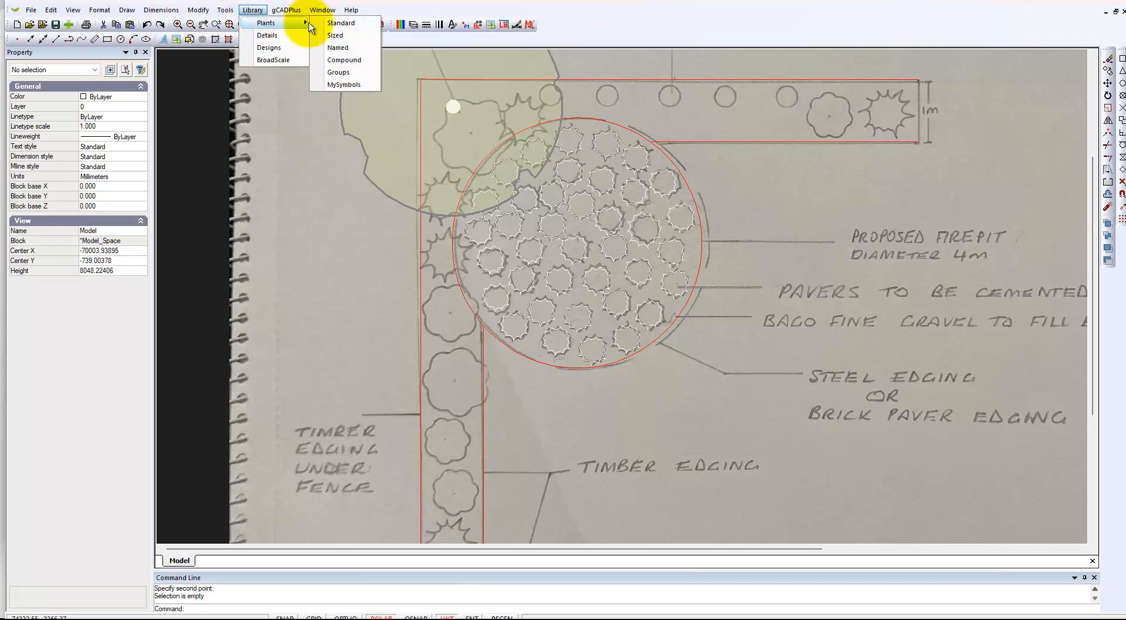
pyautogui.click(334, 26)
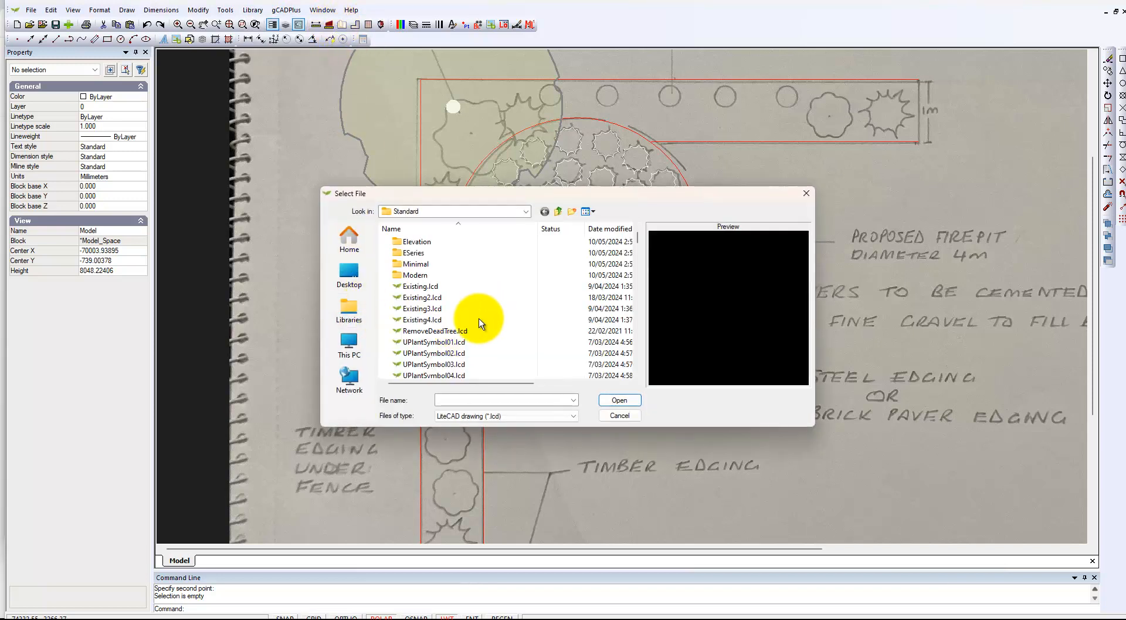
pyautogui.click(459, 332)
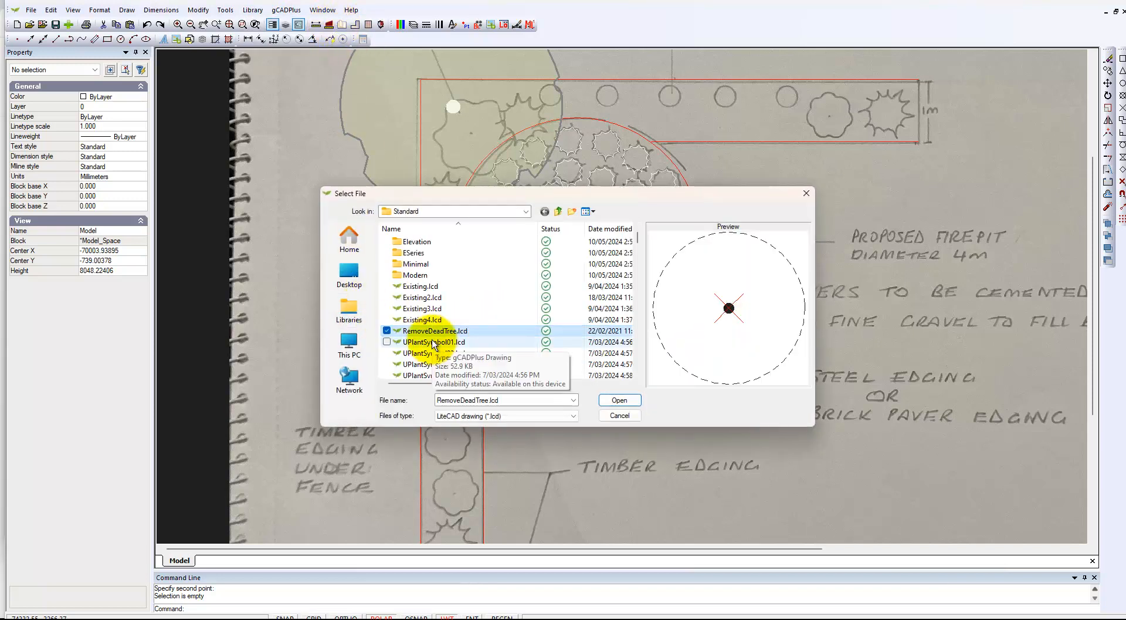
pyautogui.press('Down')
pyautogui.press('Down')
pyautogui.press('Down')
pyautogui.press('Down')
pyautogui.press('Down')
pyautogui.press('Down')
pyautogui.press('Down')
pyautogui.press('Down')
pyautogui.press('Down')
pyautogui.press('Down')
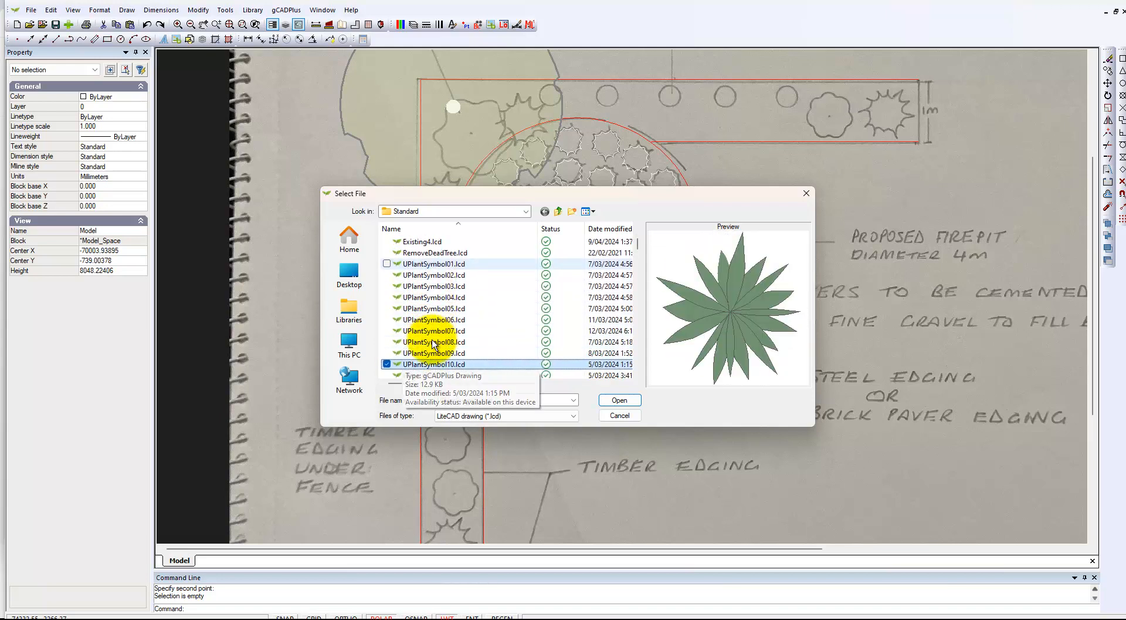
pyautogui.press('Up')
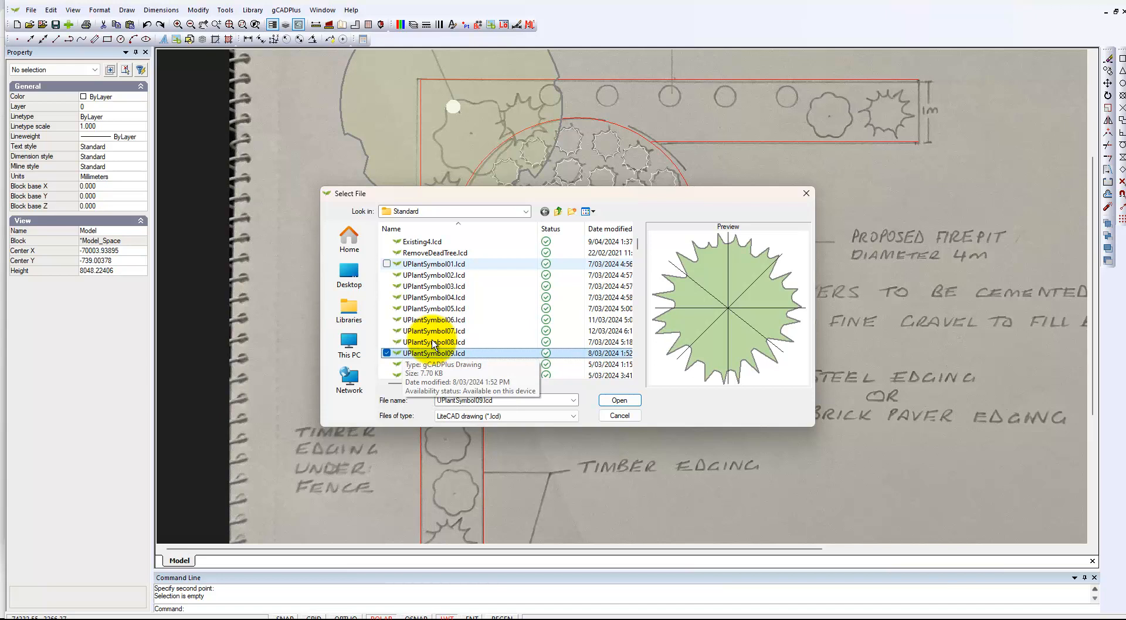
pyautogui.click(620, 401)
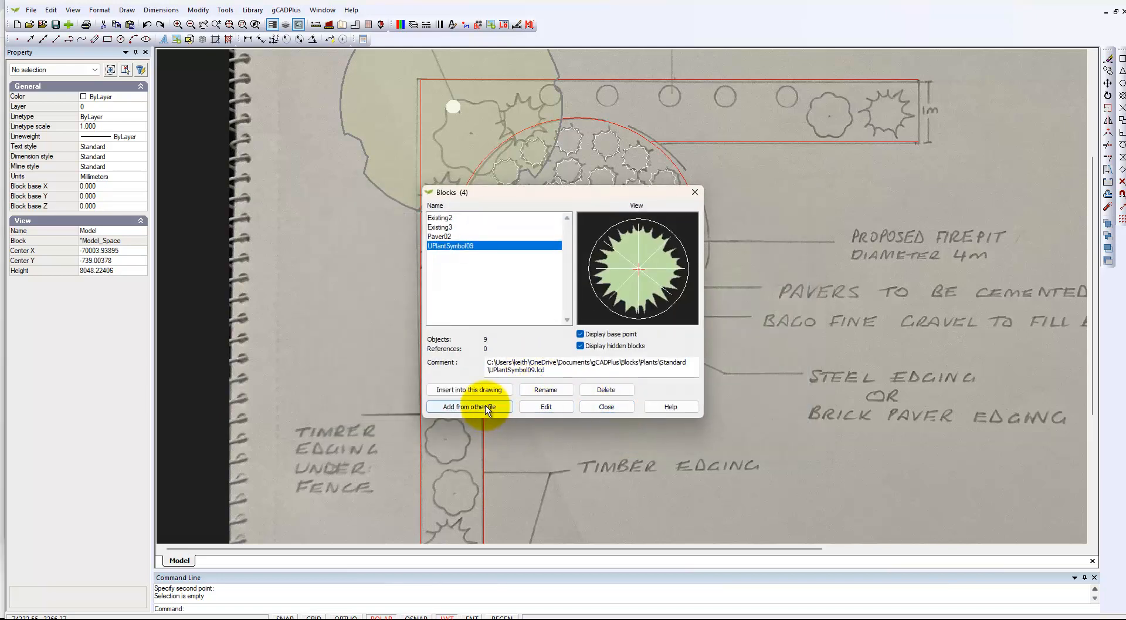
# Insert UPlantSymbol09 on the uppermost sketched spiky plant in the vertical garden bed, beside the firepit.
pyautogui.click(482, 390)
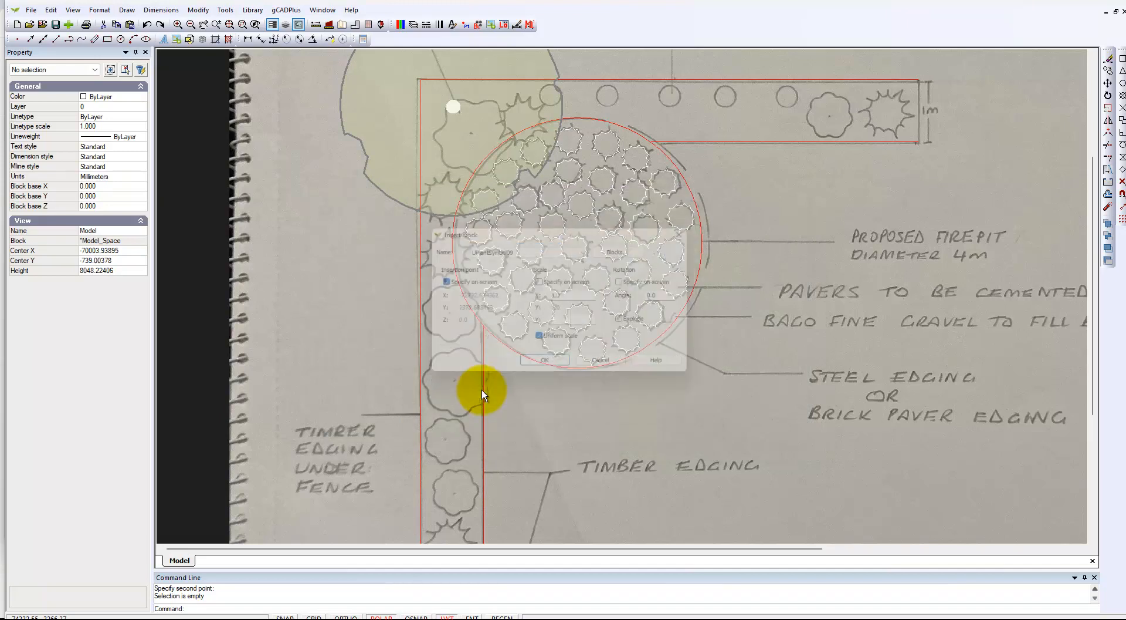
pyautogui.click(548, 368)
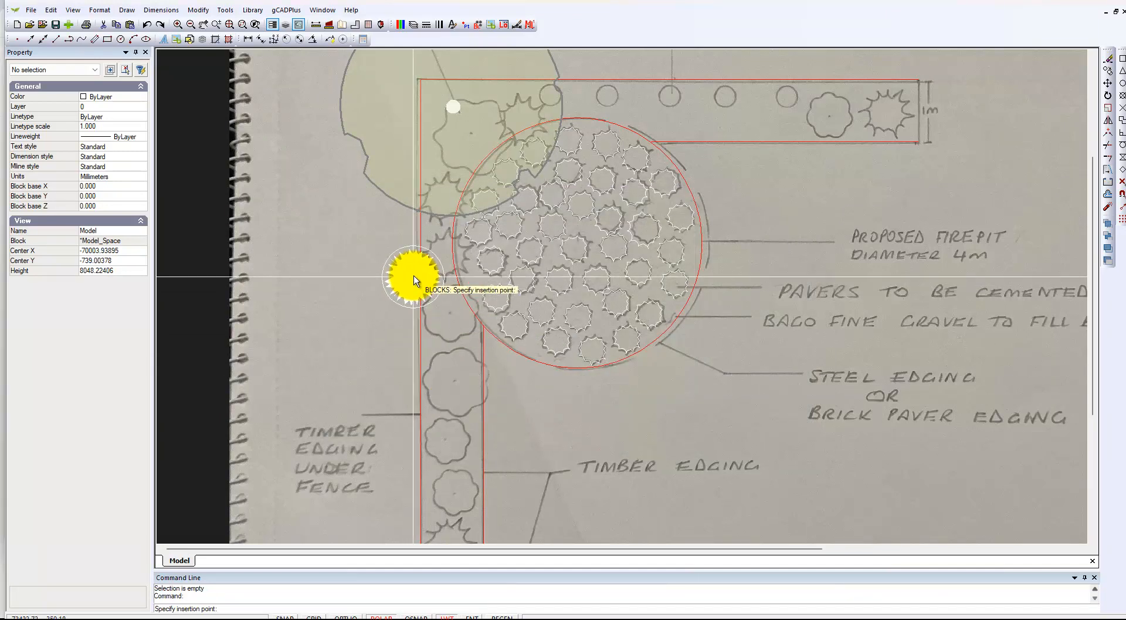
pyautogui.click(444, 195)
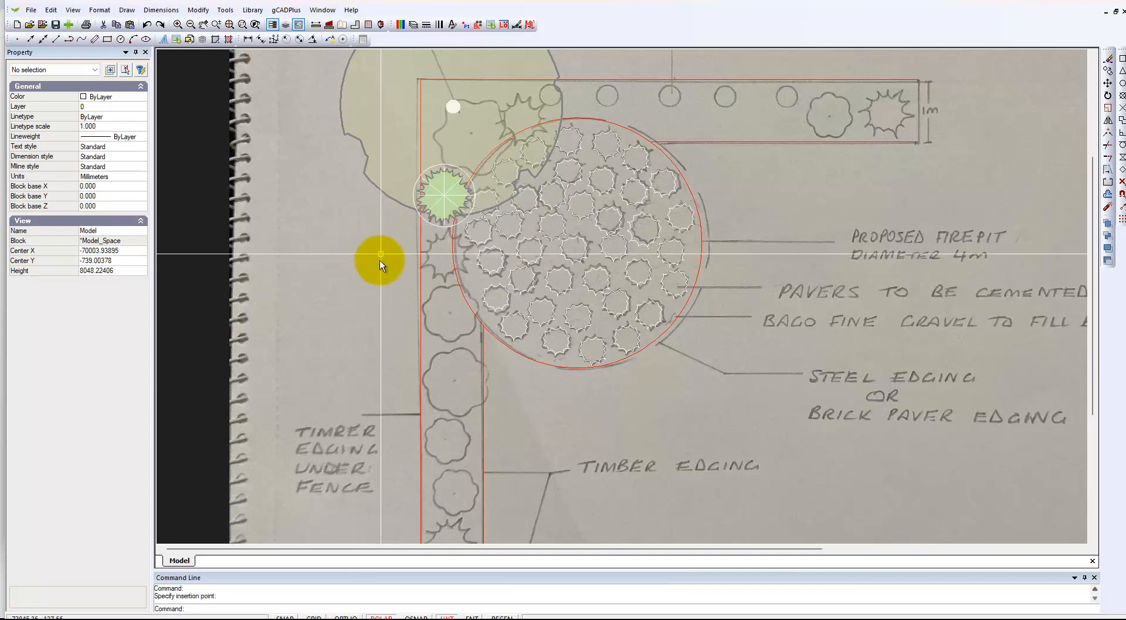
# Copy UPlantSymbol09 onto the other four sketched spiky plants: two more beside the firepit and one at the far end of each bed.
pyautogui.click(445, 202)
pyautogui.rightClick(446, 204)
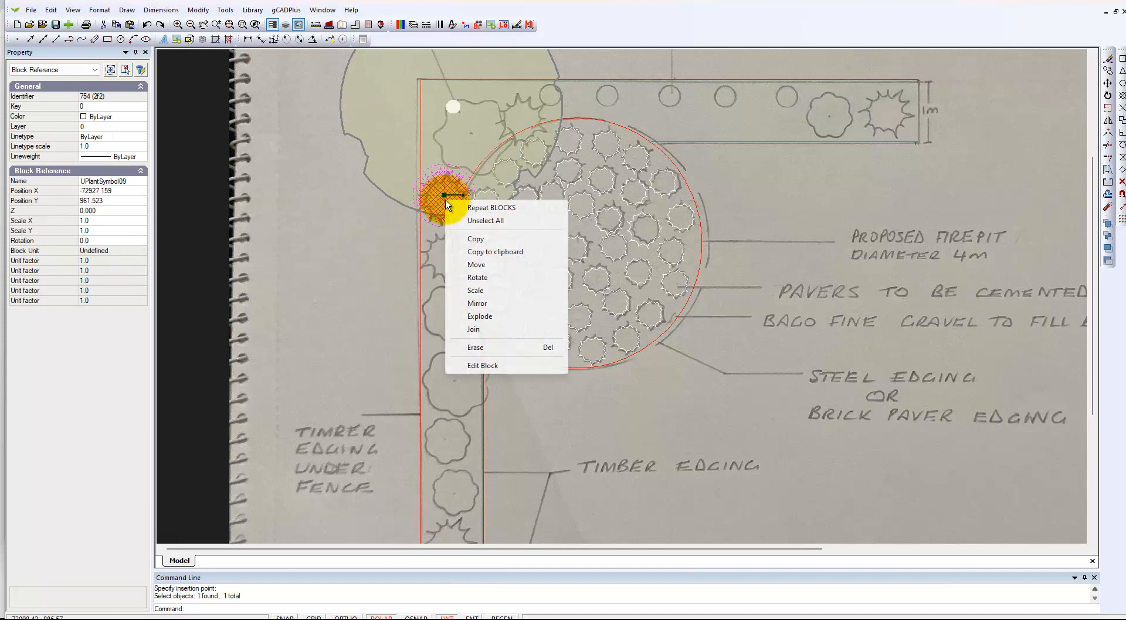
pyautogui.click(472, 240)
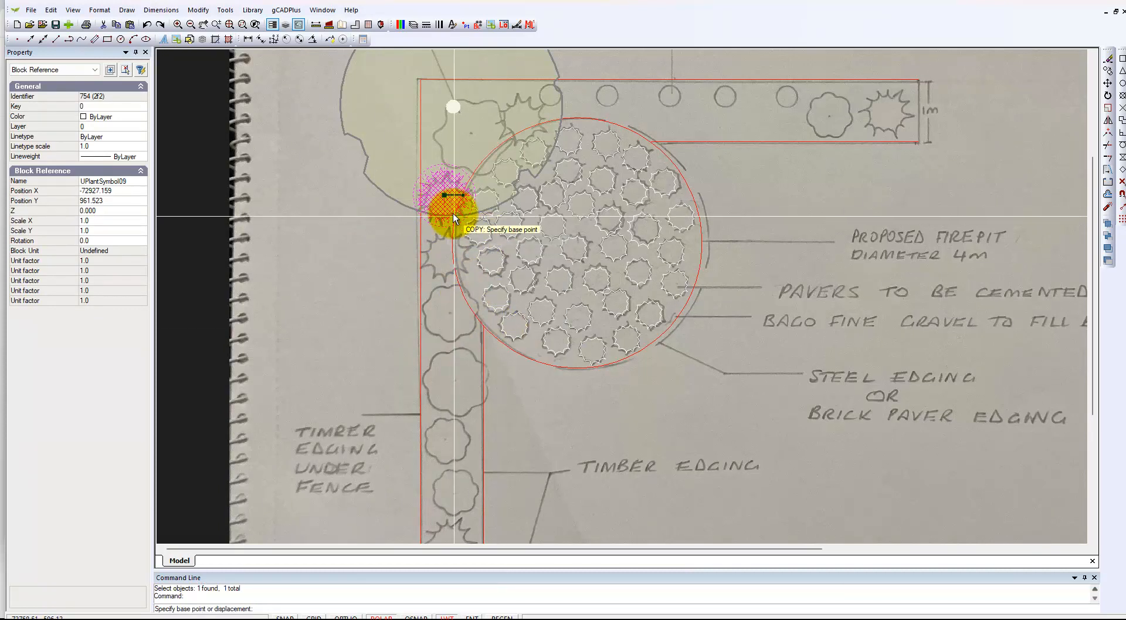
pyautogui.click(449, 255)
pyautogui.click(522, 122)
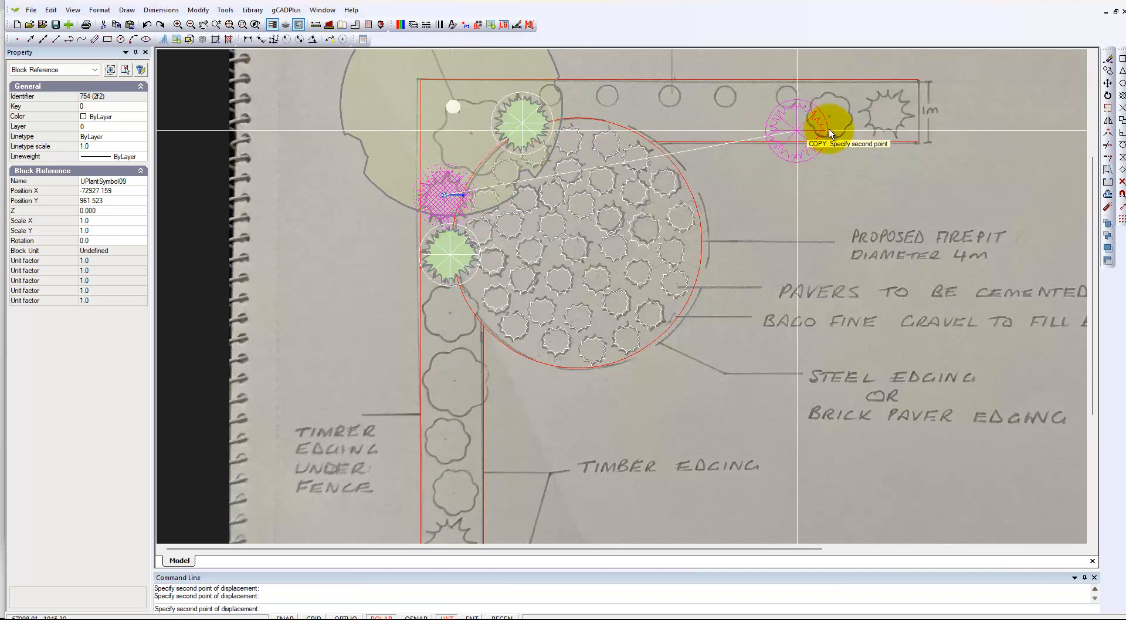
pyautogui.click(880, 115)
pyautogui.scroll(-2, 401, 290)
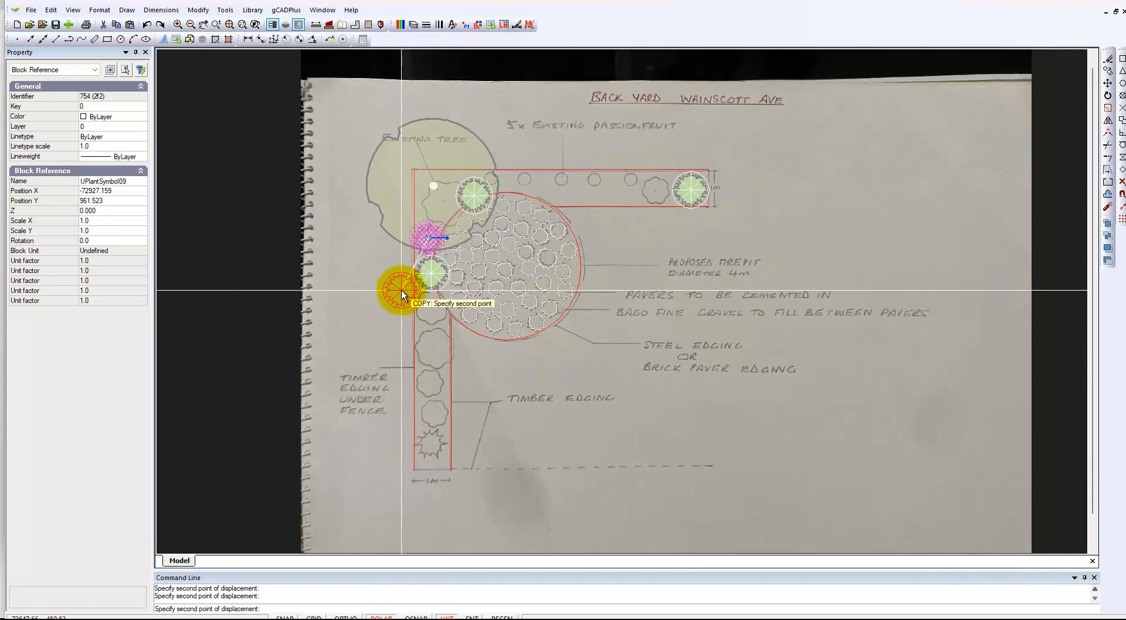
pyautogui.click(433, 448)
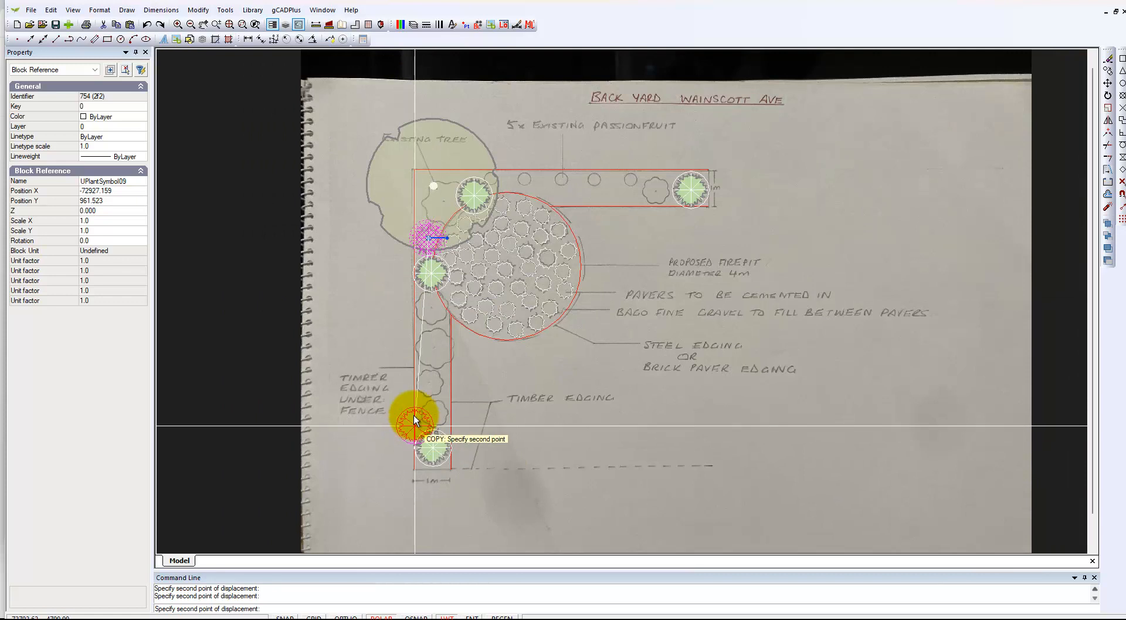
pyautogui.press('Escape')
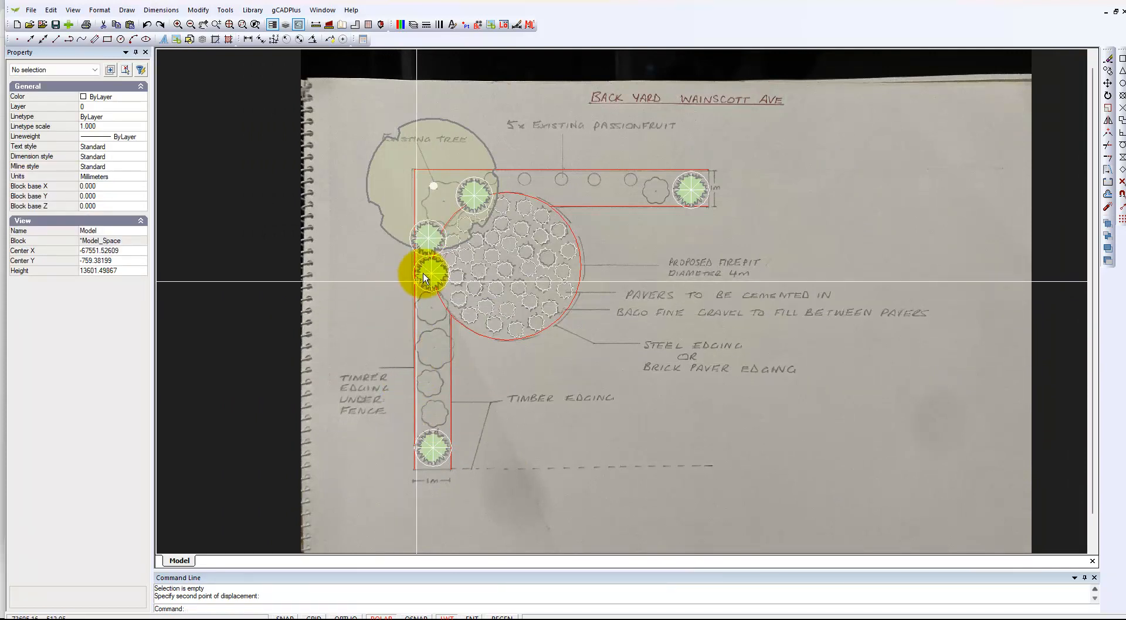
# Turn off the L-PLNT-CONSTRUCTION layer to hide the construction circles around the spiky plant symbols.
pyautogui.scroll(1, 509, 186)
pyautogui.scroll(1, 483, 180)
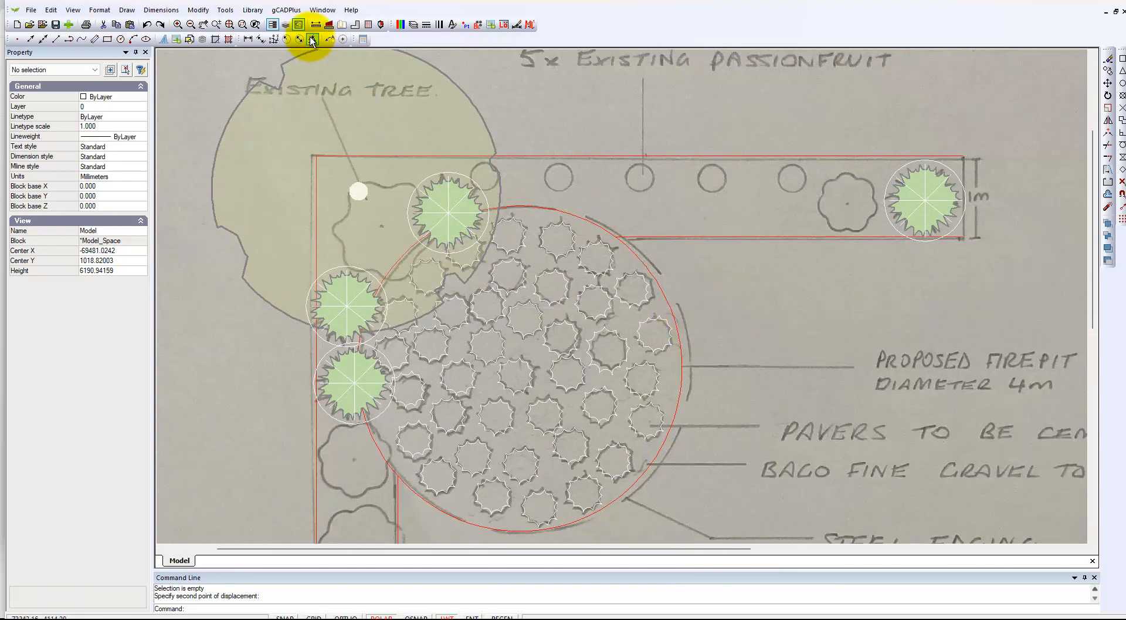
pyautogui.click(414, 24)
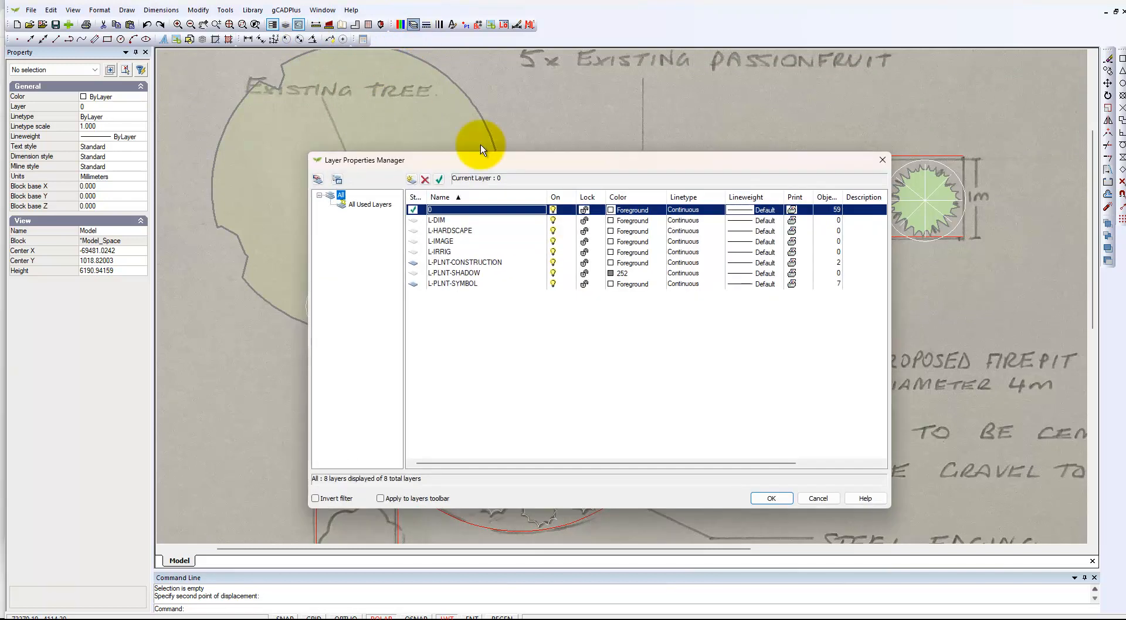
pyautogui.click(553, 264)
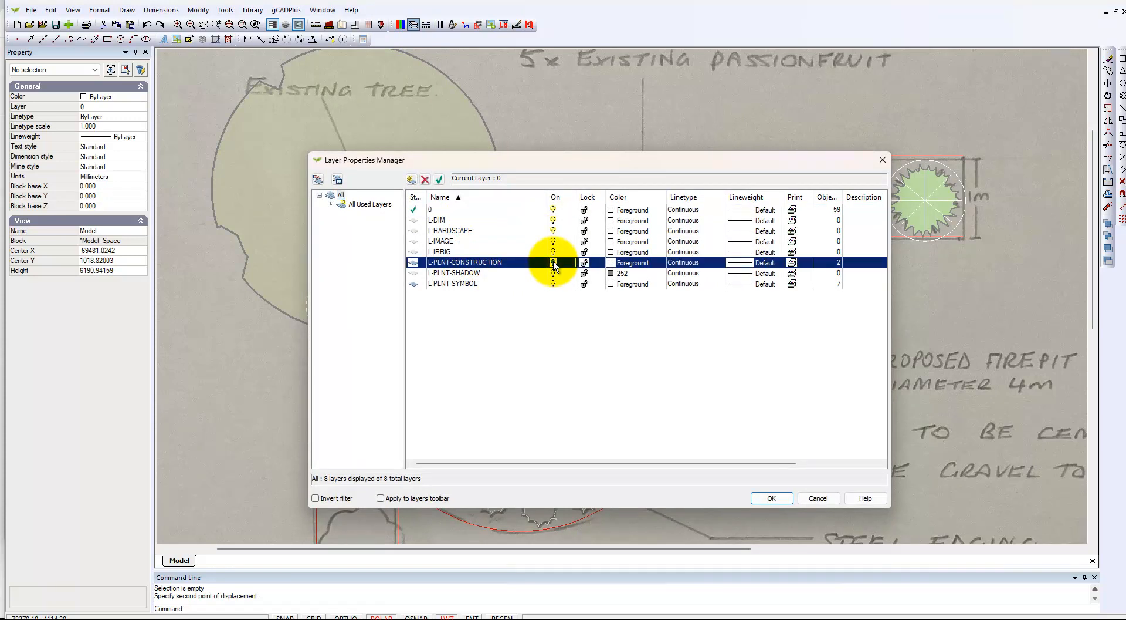
pyautogui.click(781, 501)
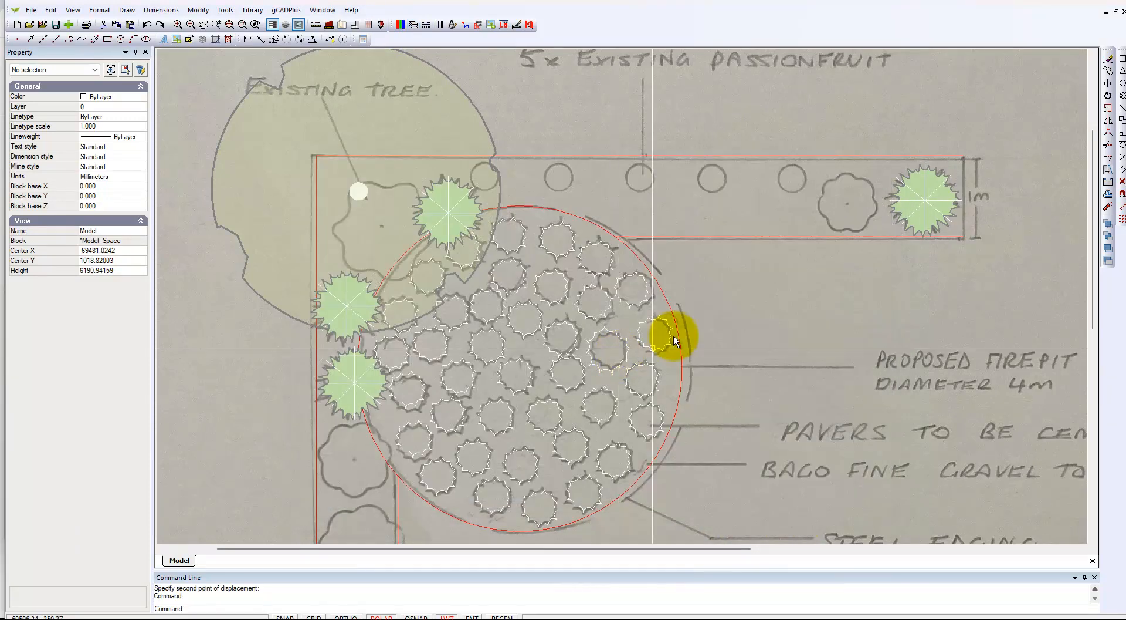
pyautogui.scroll(-4, 727, 282)
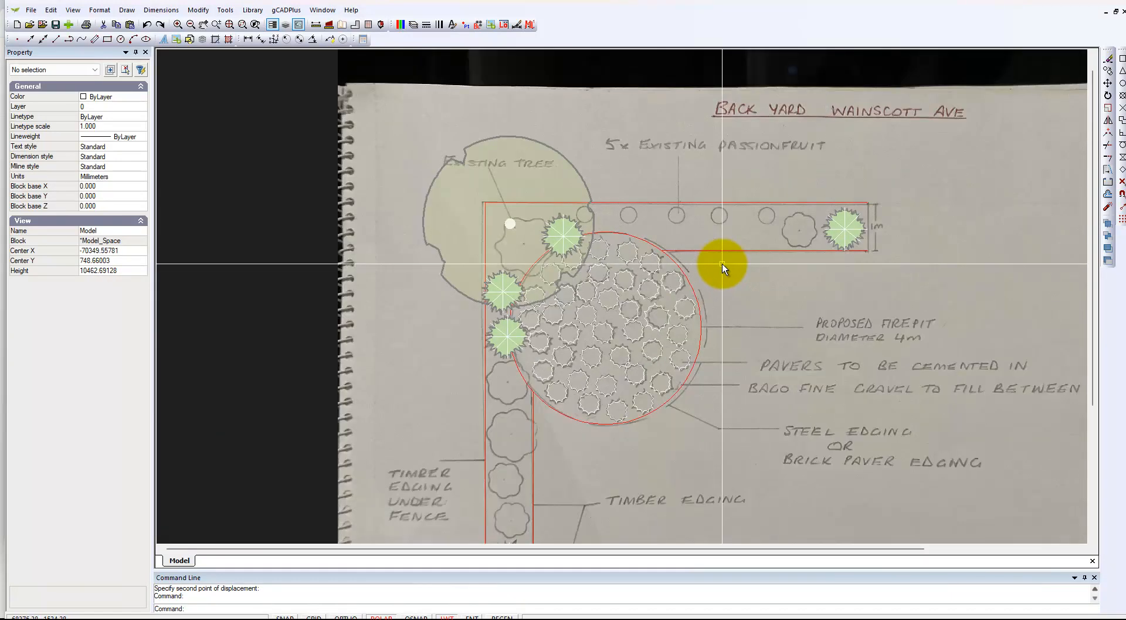
# Check which layer the scanned sketch image is on and turn off the L-IMAGE layer.
pyautogui.click(745, 304)
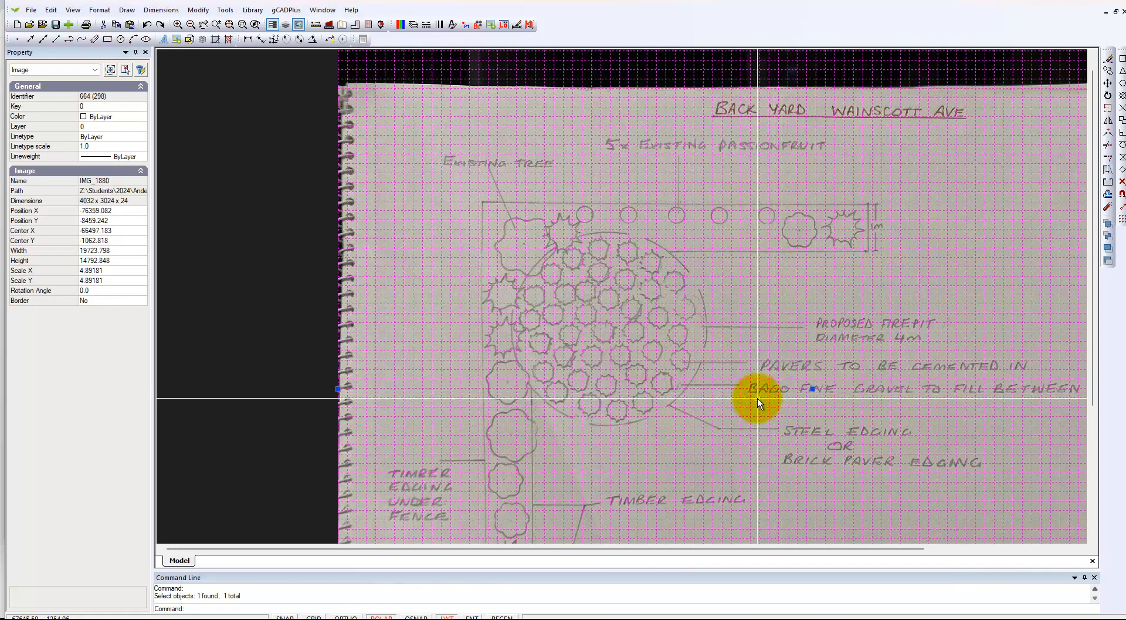
pyautogui.press('Escape')
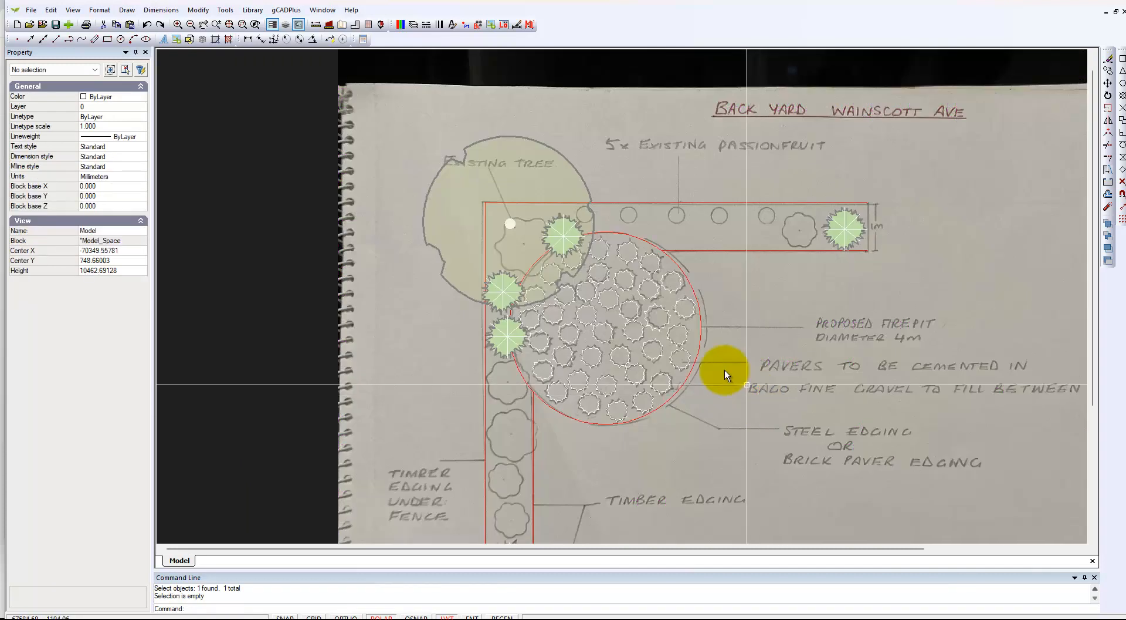
pyautogui.click(413, 25)
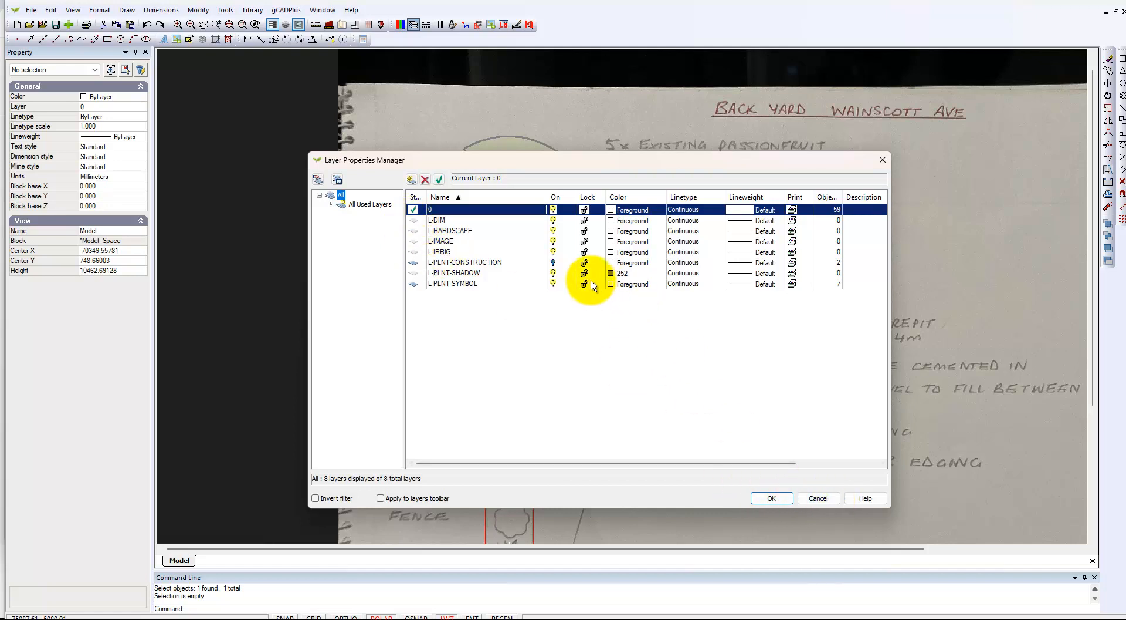
pyautogui.click(552, 242)
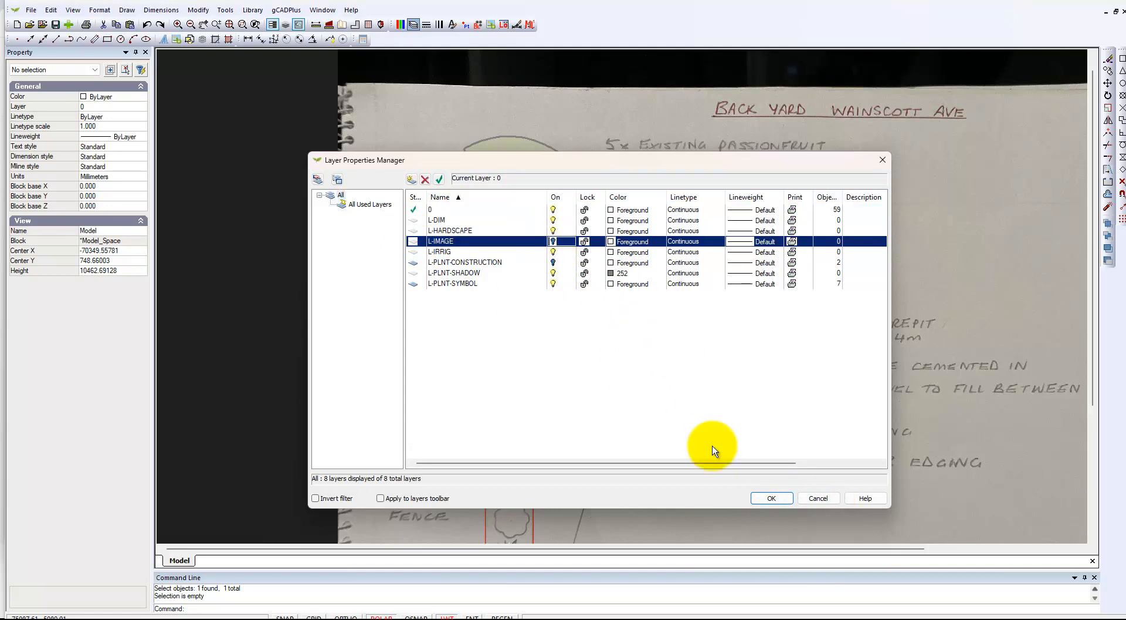
pyautogui.click(768, 496)
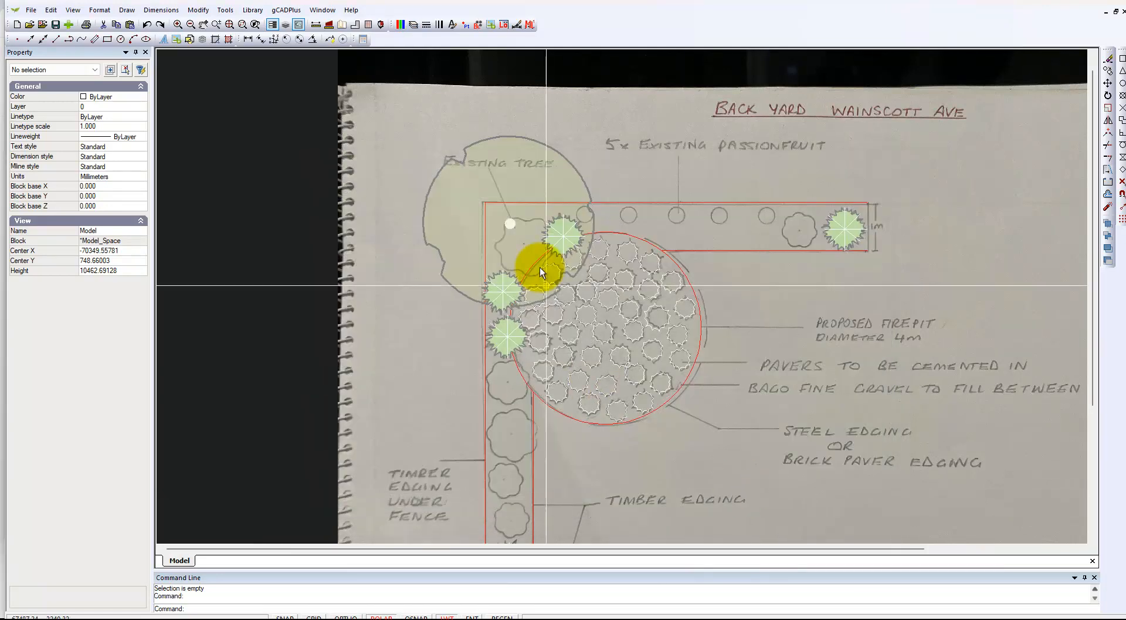
# Move the scanned sketch image to the L-IMAGE layer.
pyautogui.click(392, 147)
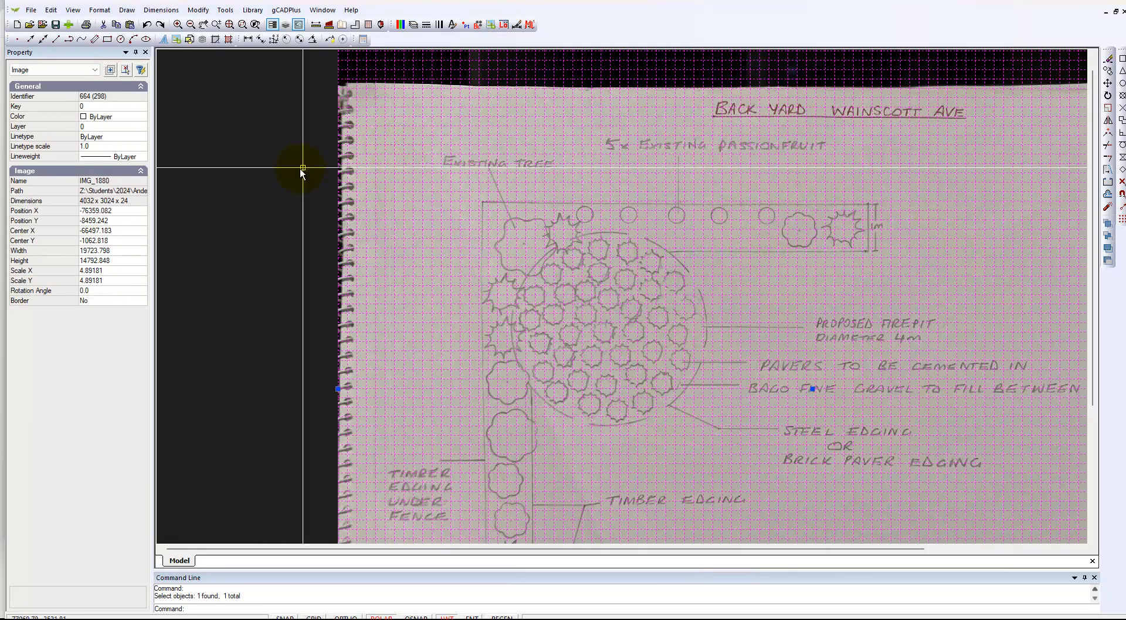
pyautogui.click(143, 129)
pyautogui.click(143, 127)
pyautogui.click(134, 164)
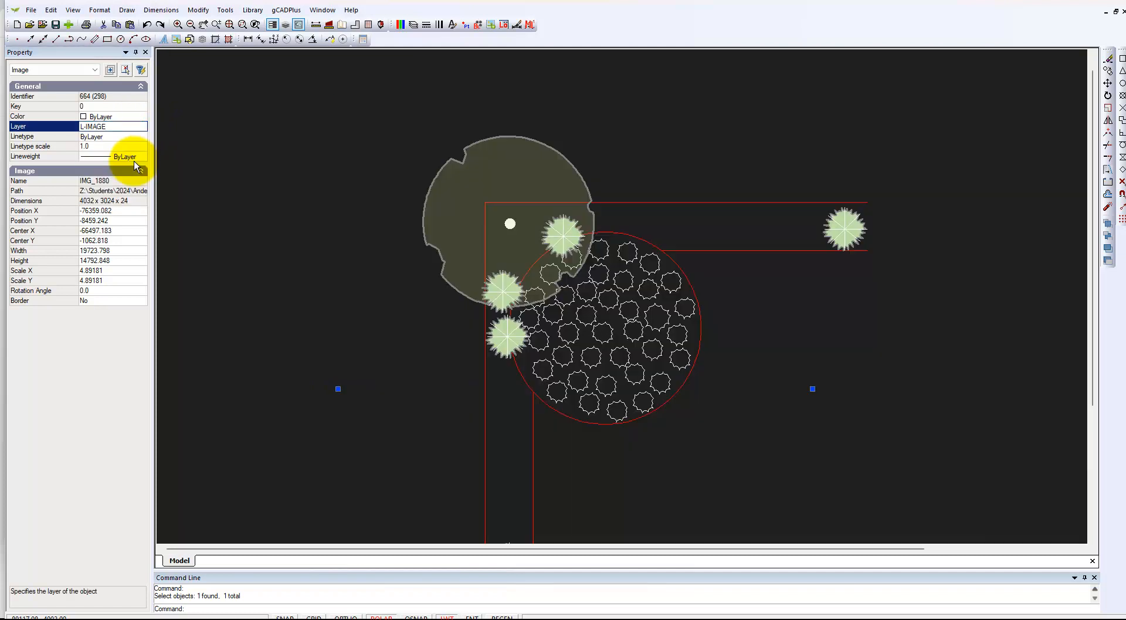
pyautogui.press('Escape')
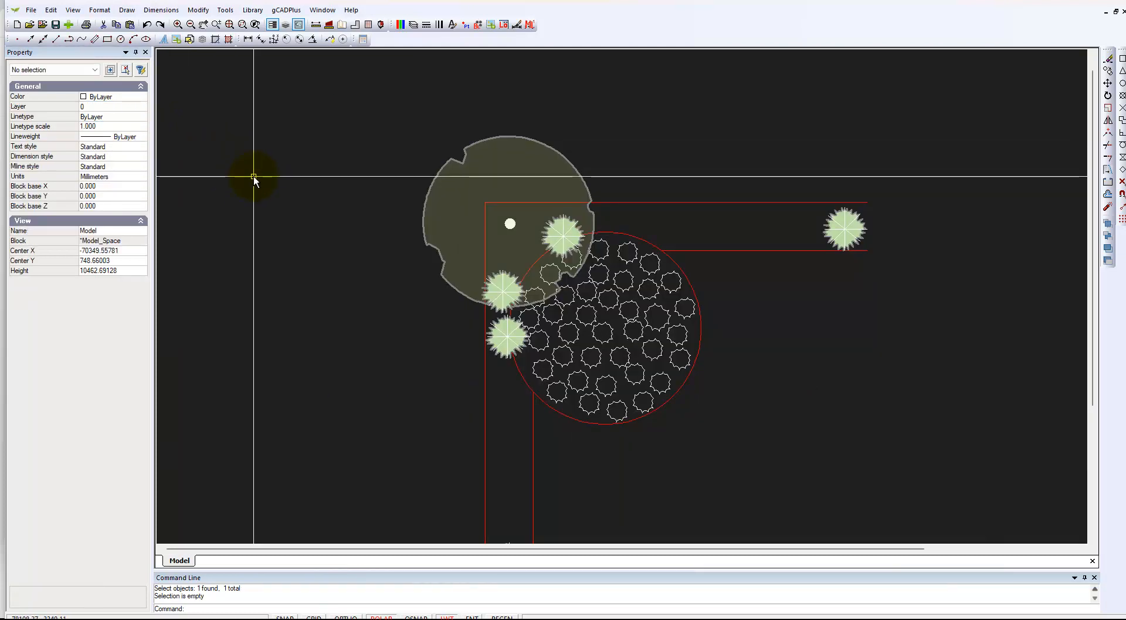
# Turn the L-IMAGE layer on to show the sketch beneath the traced plan.
pyautogui.moveTo(748, 418)
pyautogui.mouseDown(button='middle')
pyautogui.moveTo(697, 310)
pyautogui.moveTo(688, 322)
pyautogui.mouseUp(button='middle')
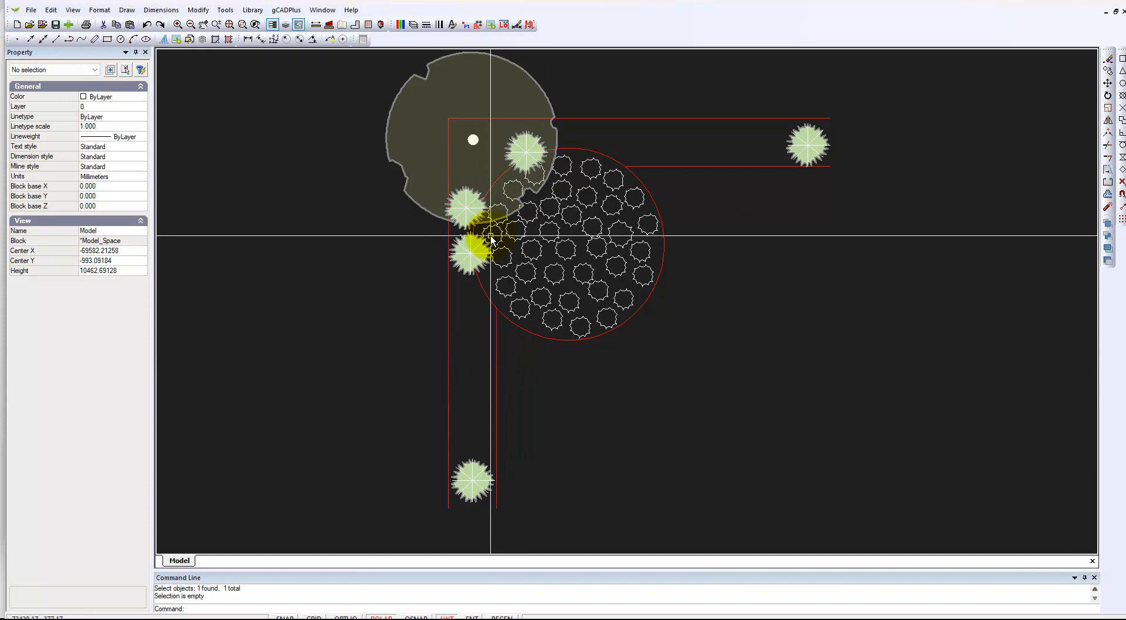
pyautogui.click(414, 25)
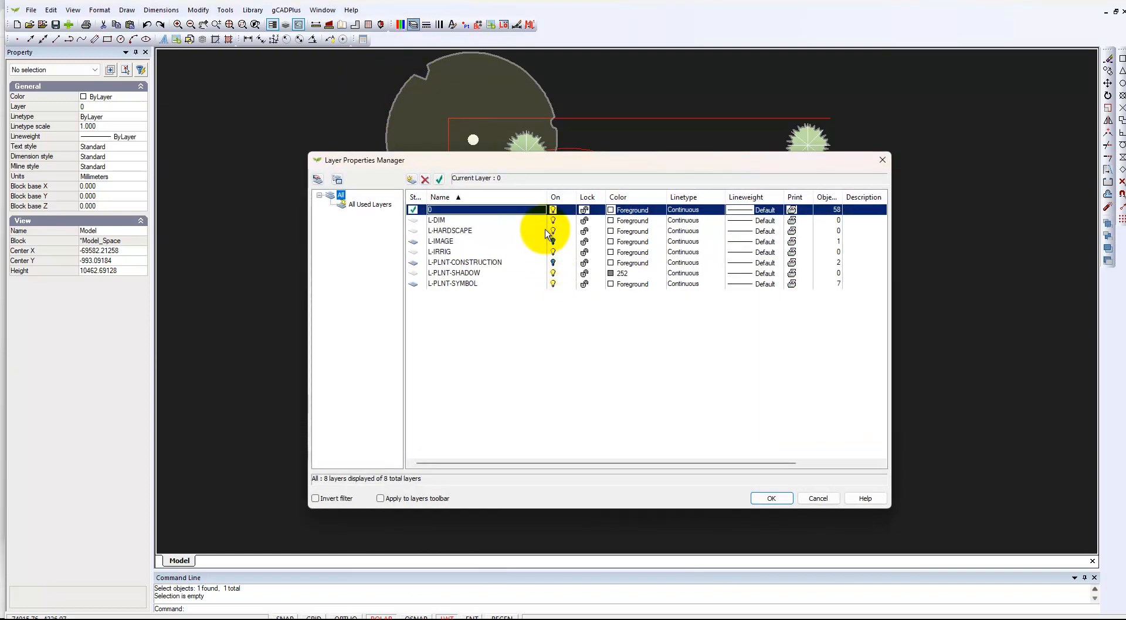
pyautogui.click(554, 242)
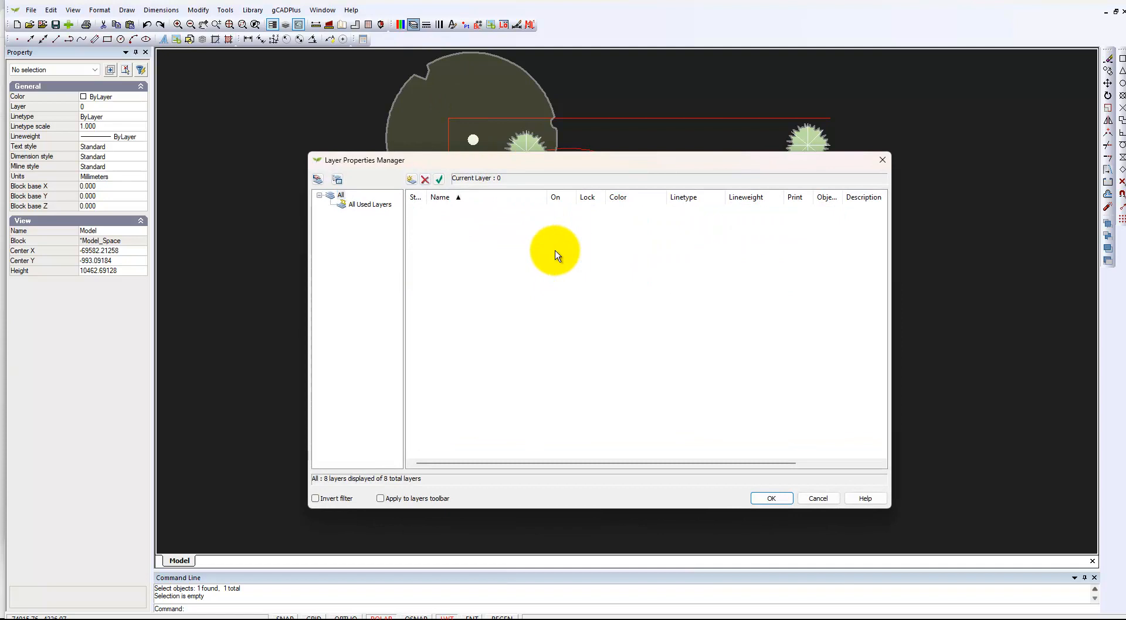
pyautogui.click(771, 498)
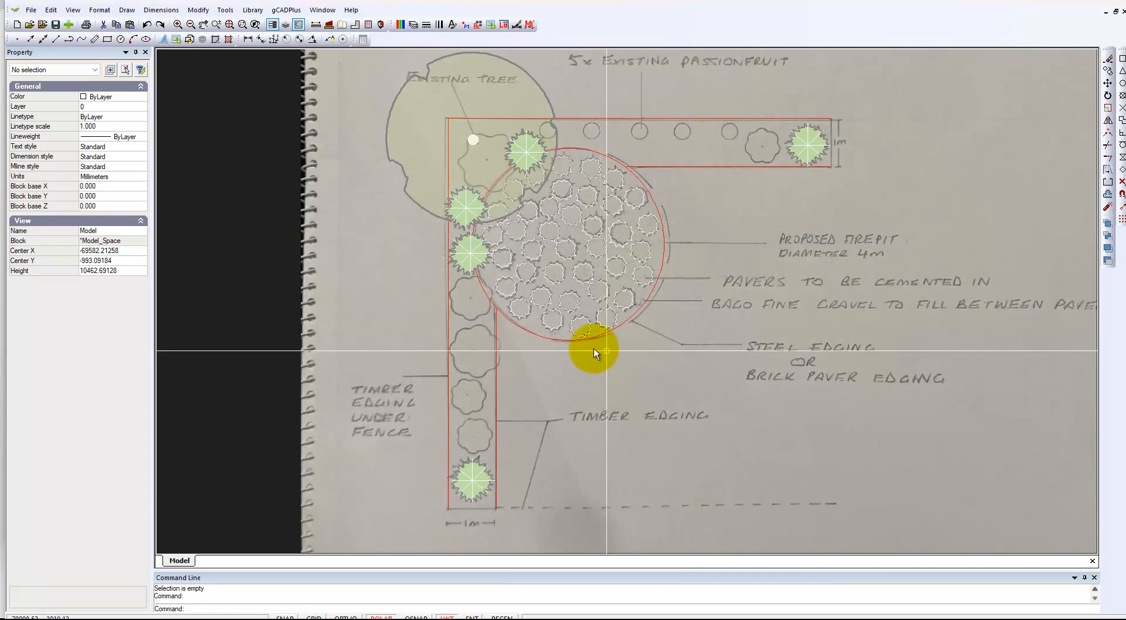
# Create a new text style named MidCoastCaps for the plan's annotations.
pyautogui.moveTo(733, 343); pyautogui.dragTo(569, 340, button='middle')
pyautogui.scroll(3, 599, 319)
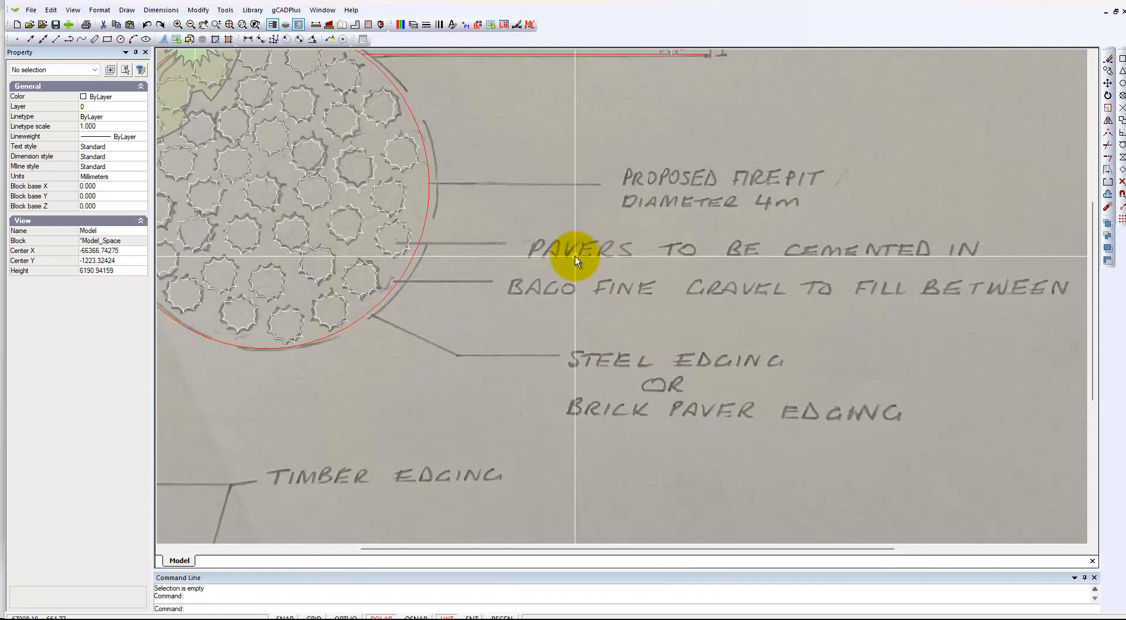
pyautogui.scroll(-2, 613, 264)
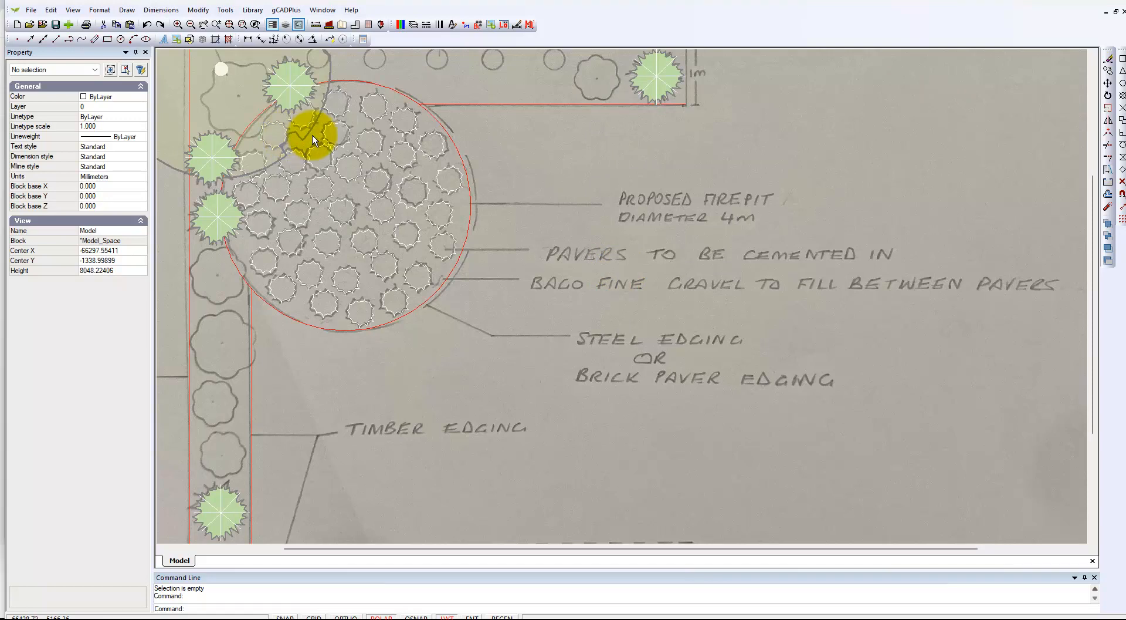
pyautogui.click(99, 10)
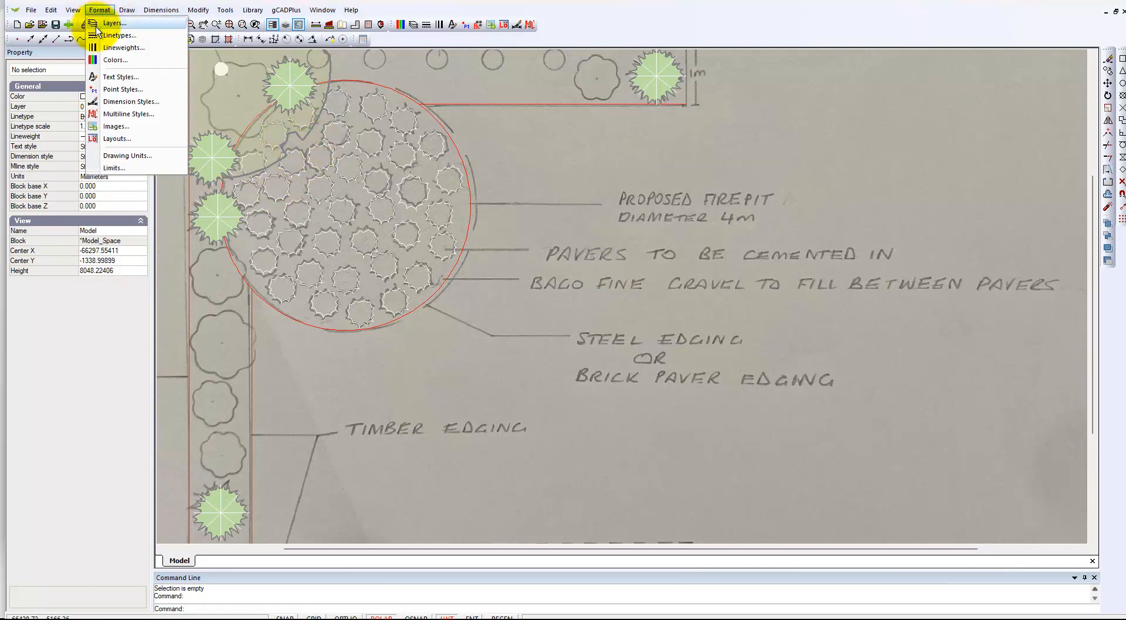
pyautogui.click(127, 72)
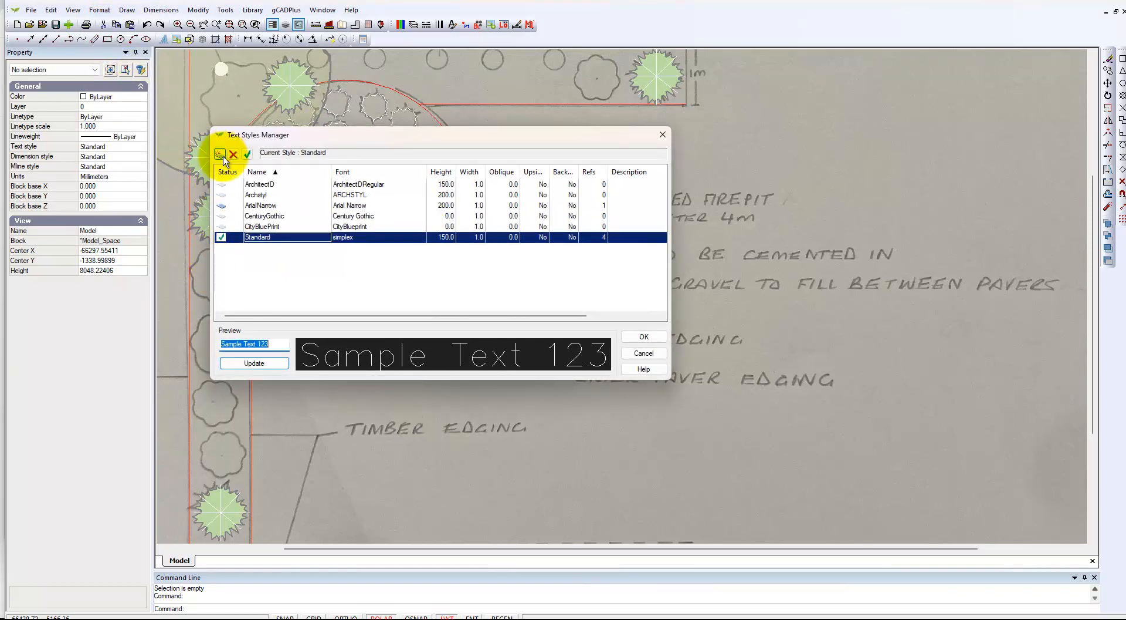
pyautogui.click(220, 155)
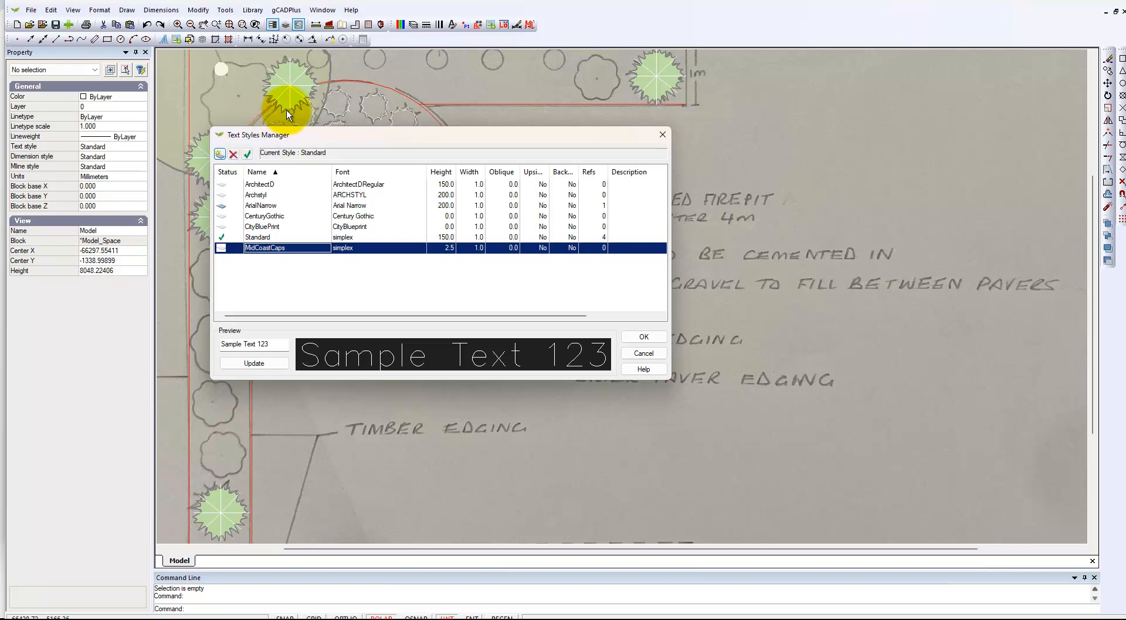
# Assign the Uppercase2 font to the MidCoastCaps text style and save the style changes.
pyautogui.click(389, 251)
pyautogui.scroll(-15, 399, 478)
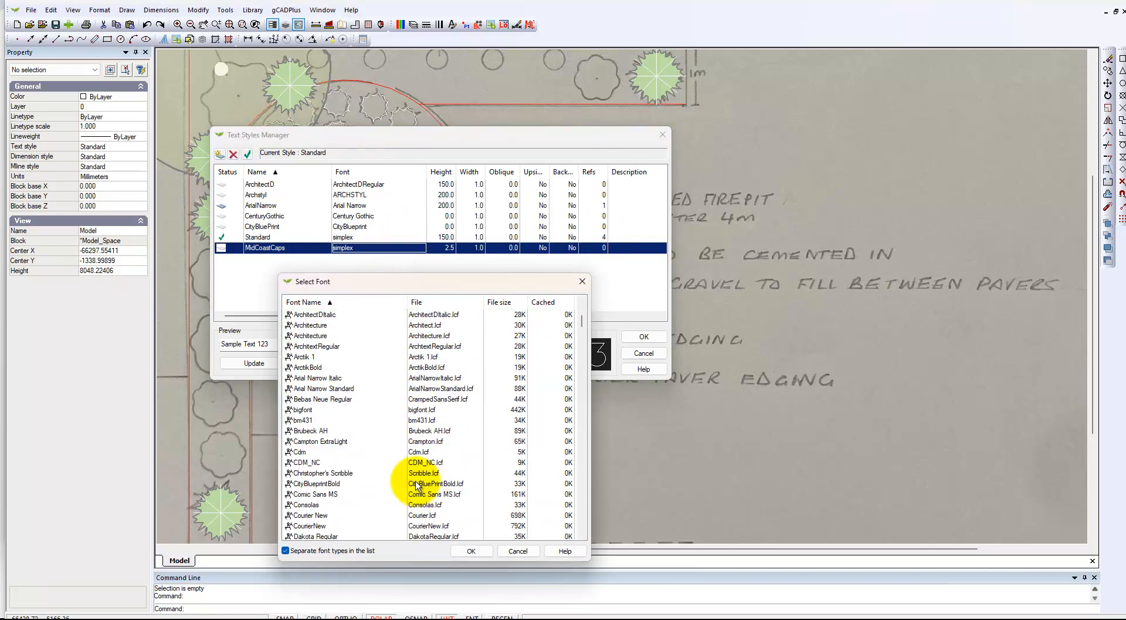
pyautogui.scroll(-15, 370, 417)
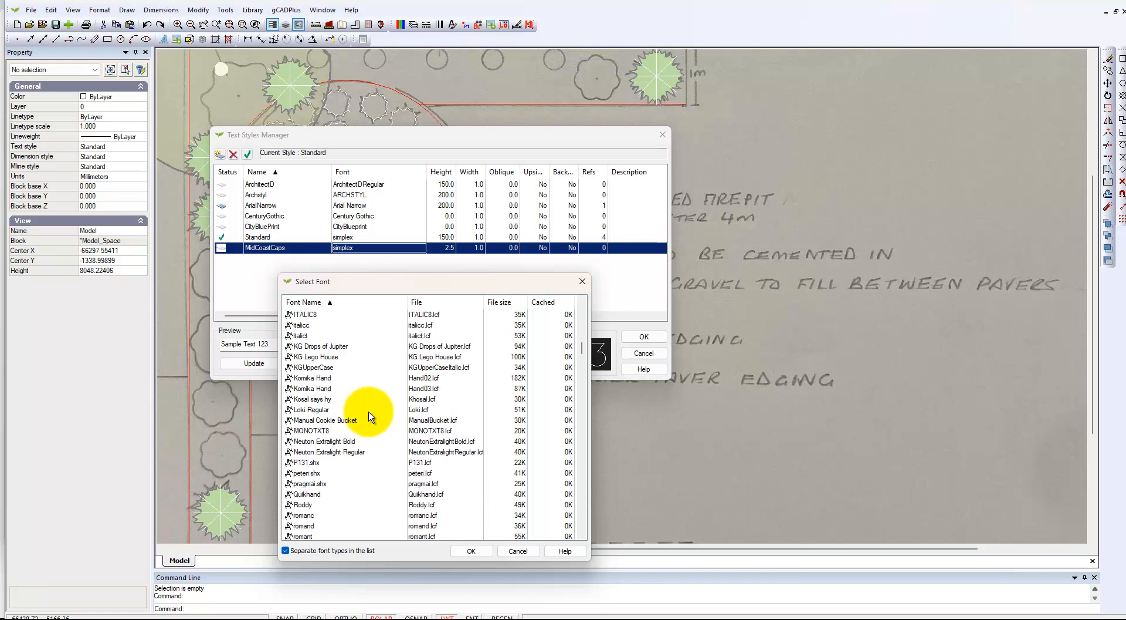
pyautogui.scroll(-5, 376, 418)
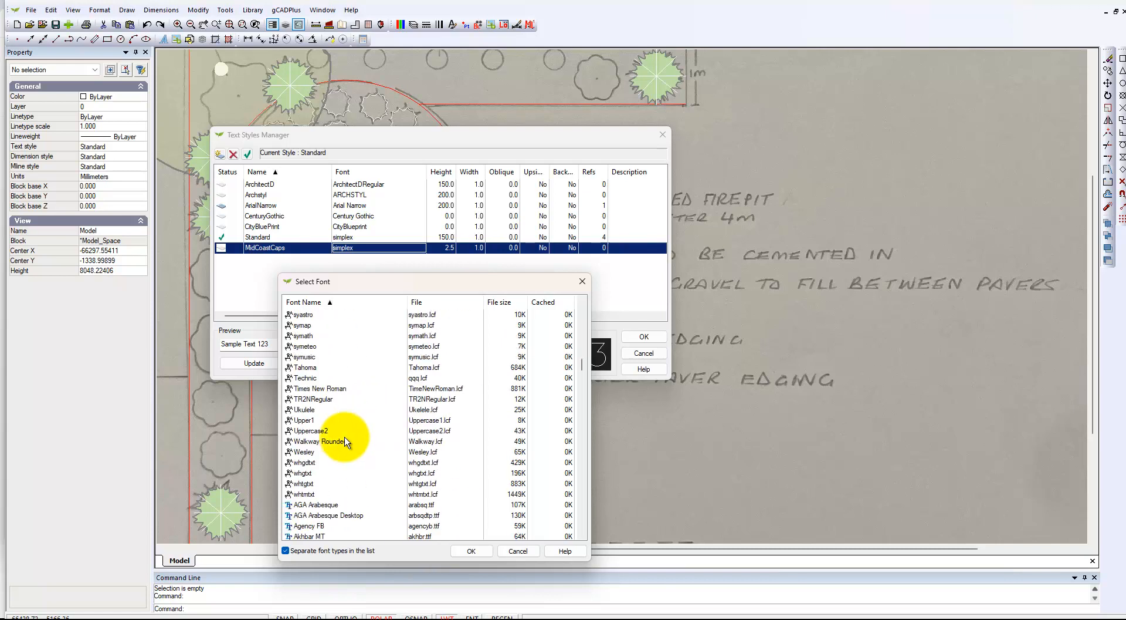
pyautogui.click(321, 433)
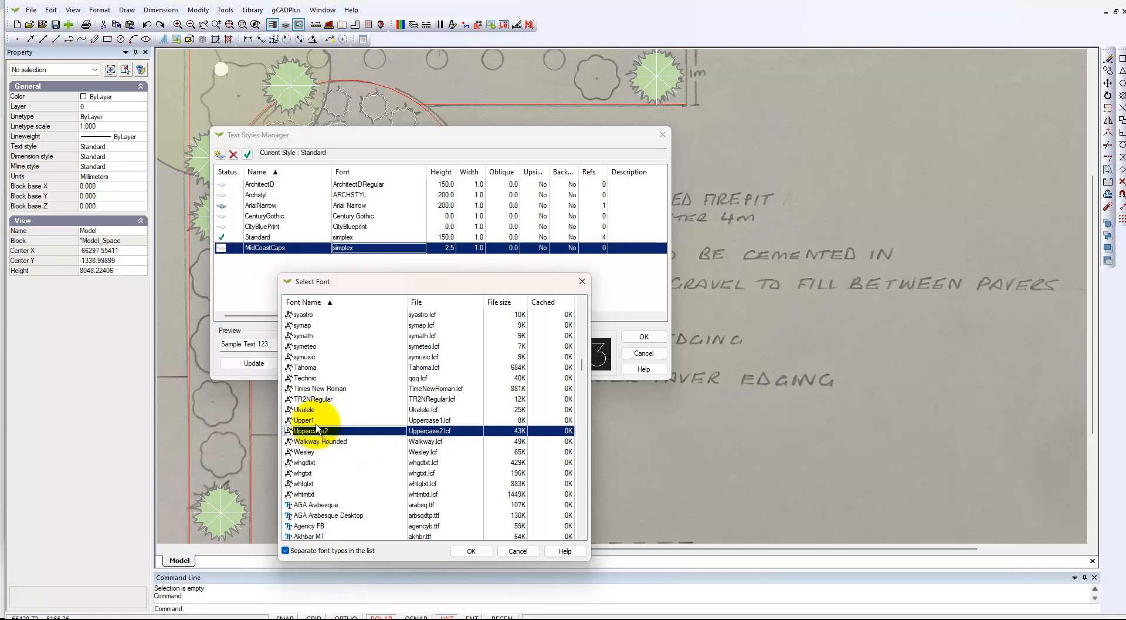
pyautogui.click(480, 552)
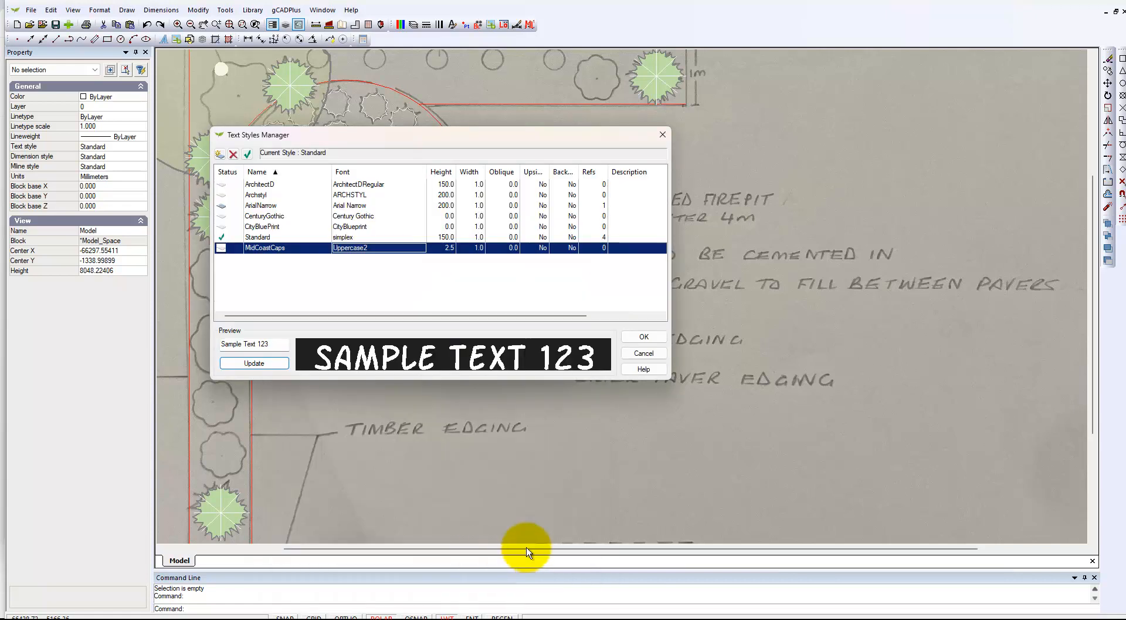
pyautogui.click(644, 337)
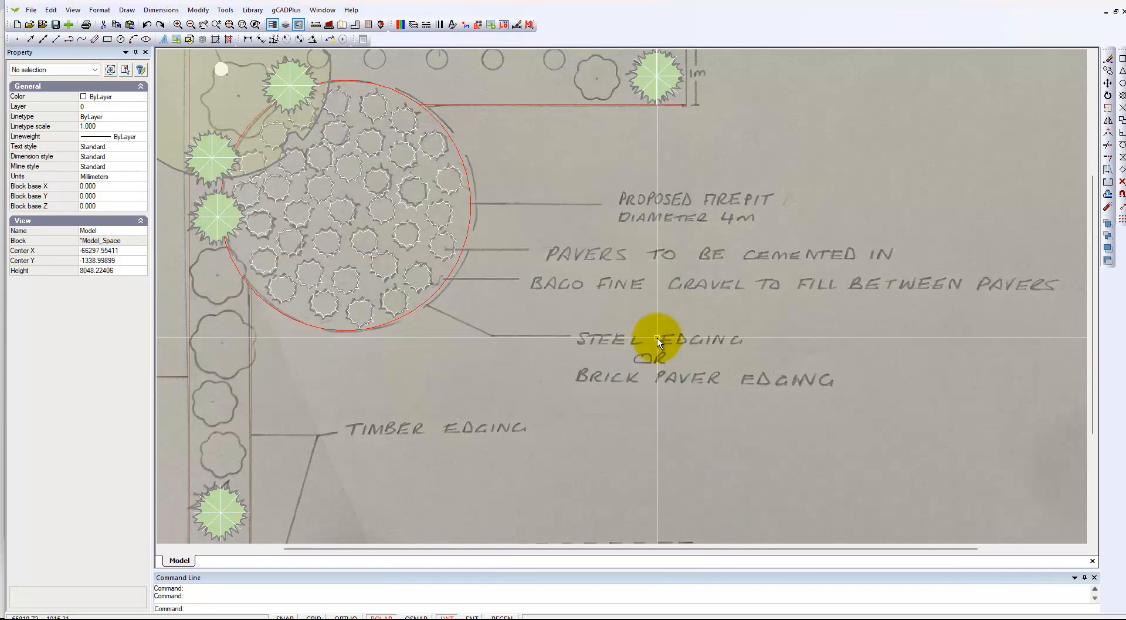
# Make MidCoastCaps the current text style of the drawing.
pyautogui.click(101, 10)
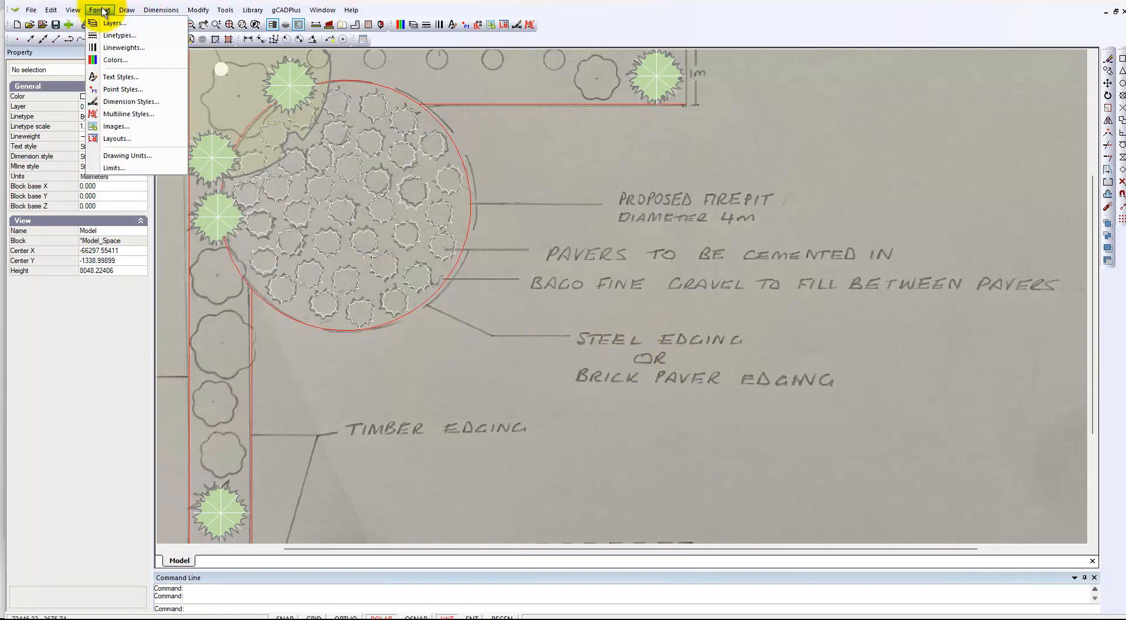
pyautogui.click(121, 76)
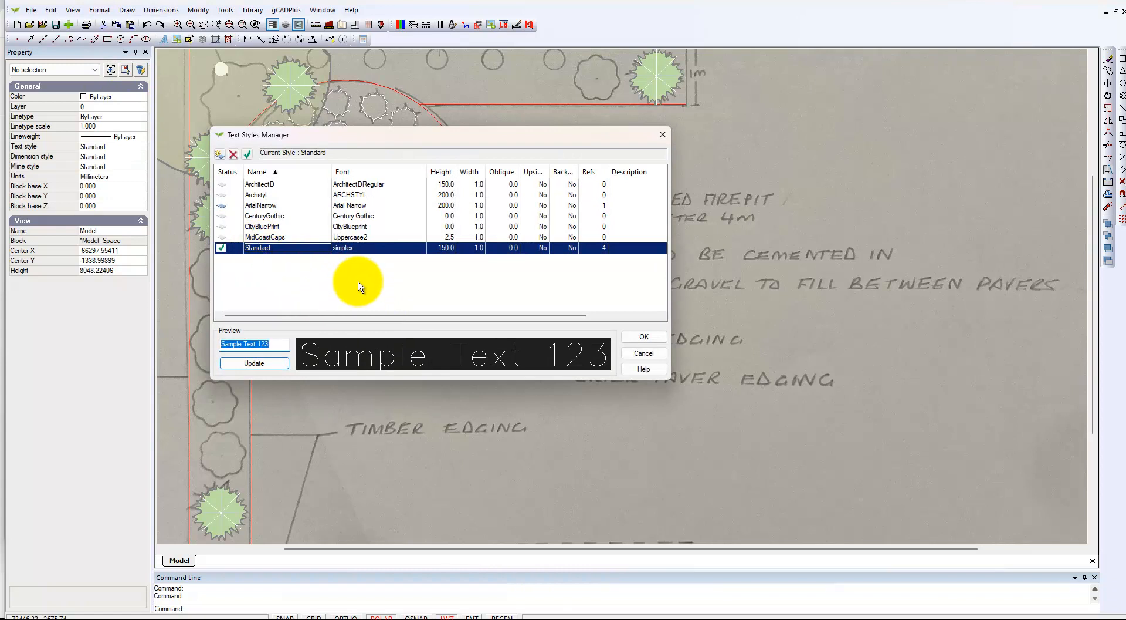
pyautogui.click(283, 227)
pyautogui.click(285, 238)
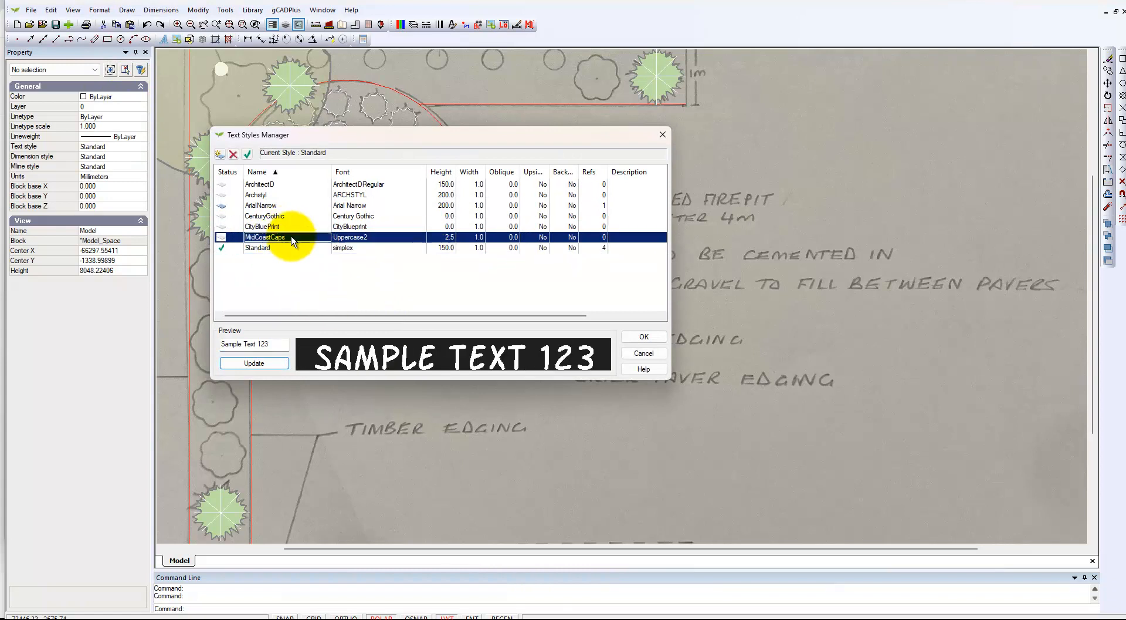
pyautogui.click(247, 154)
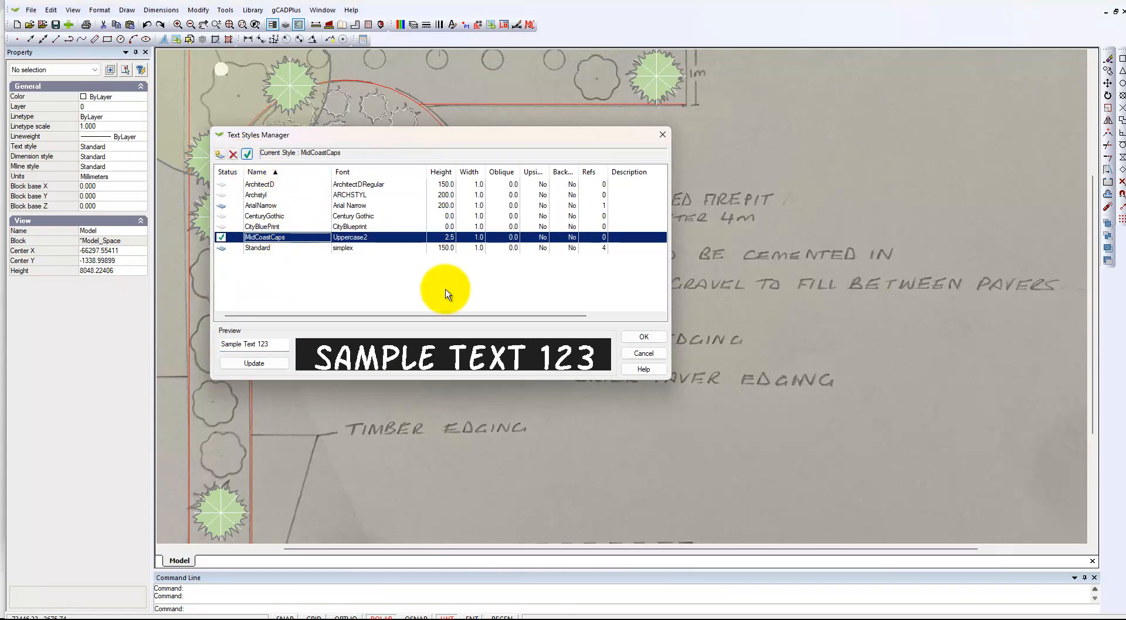
pyautogui.click(643, 337)
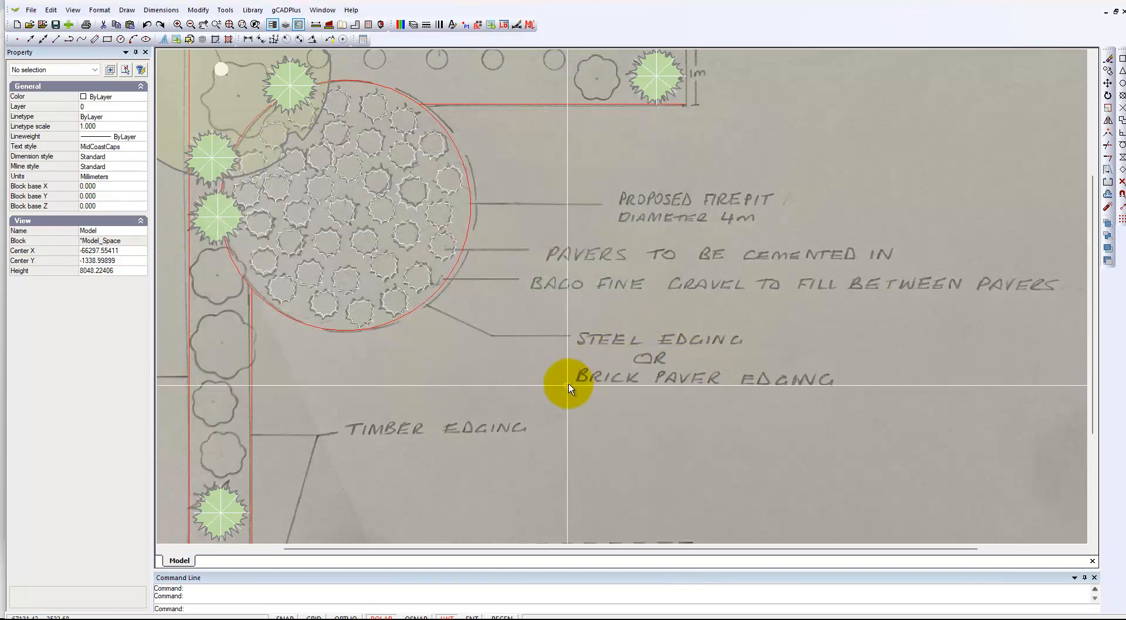
pyautogui.scroll(-1, 522, 317)
pyautogui.scroll(-1, 522, 317)
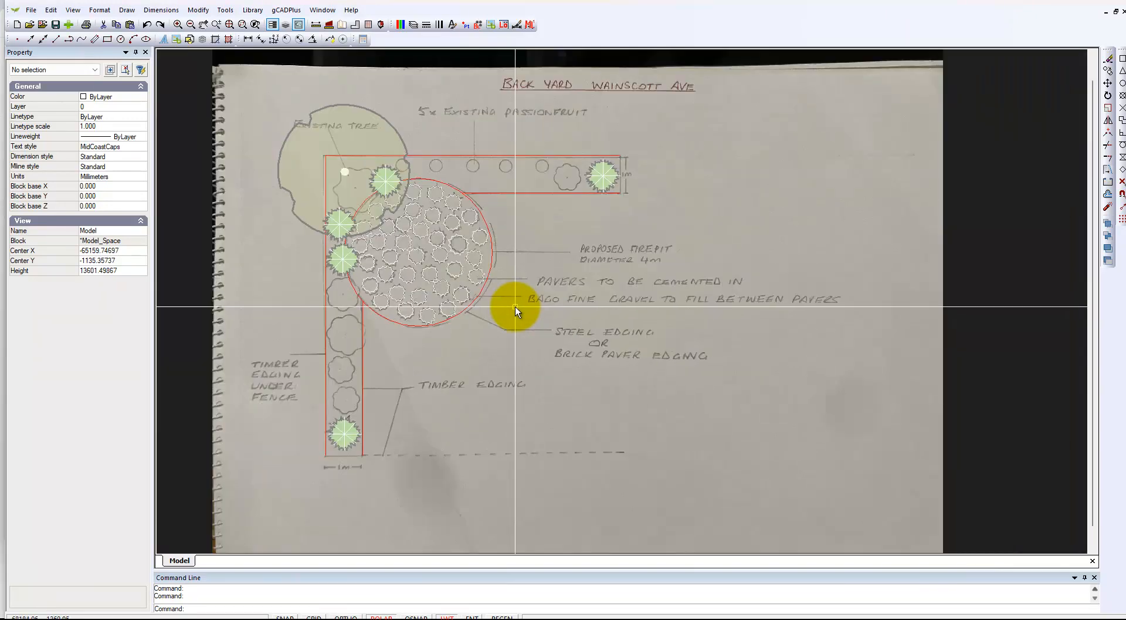
pyautogui.scroll(1, 515, 306)
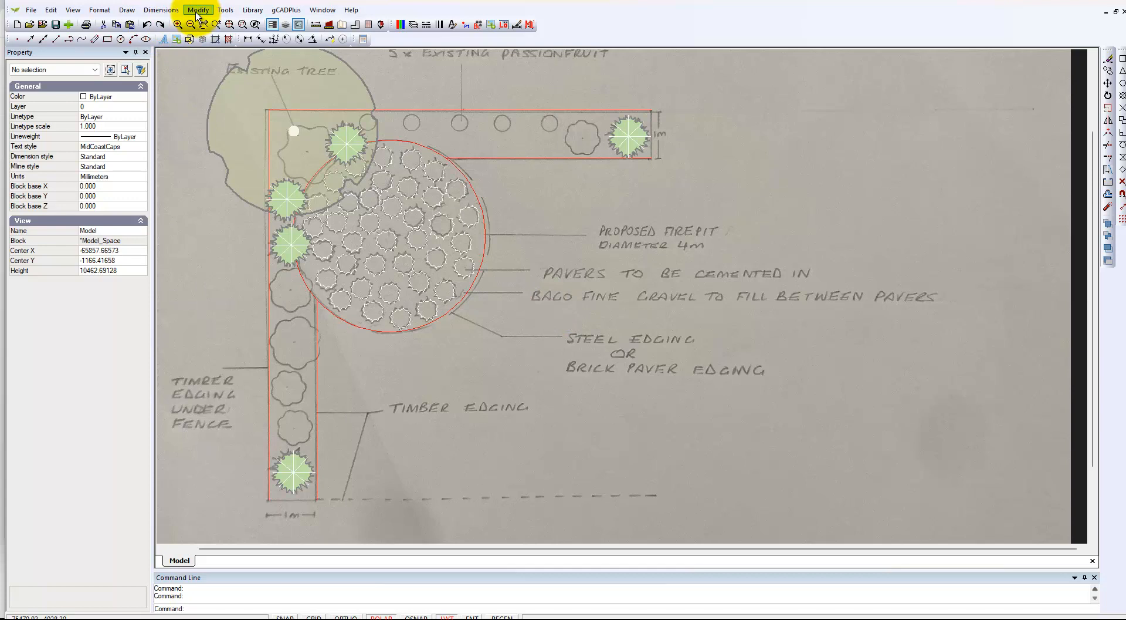
# Add multiline text reading "pavers to cemented in bago fine gravel to fill between pavers" in a frame below the sketched gravel label.
pyautogui.click(123, 11)
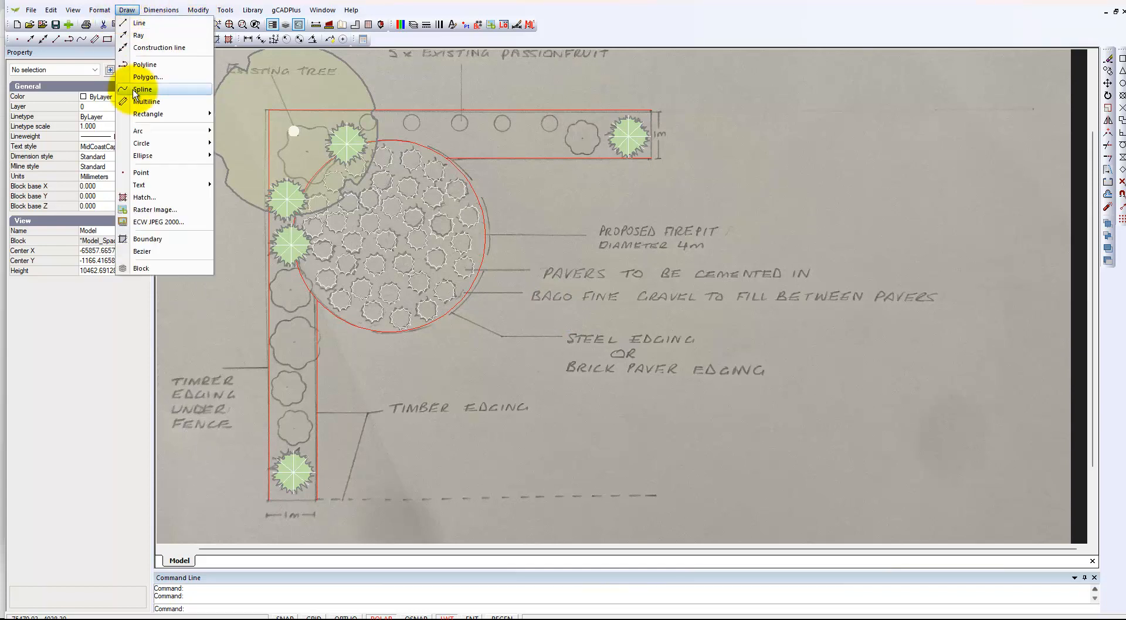
pyautogui.moveTo(189, 183)
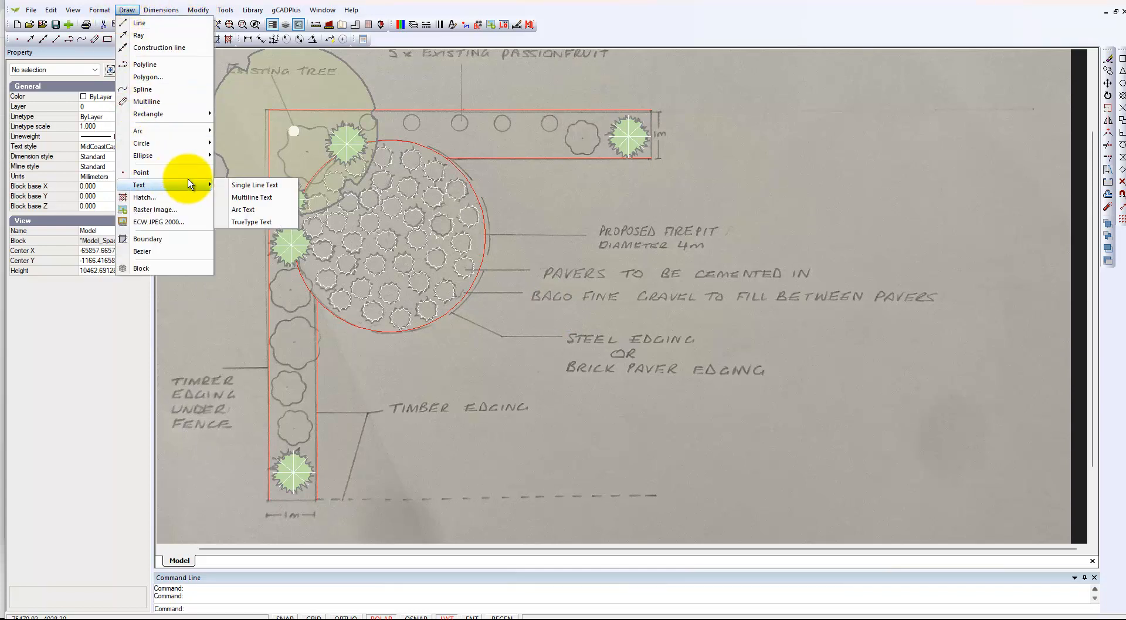
pyautogui.click(262, 197)
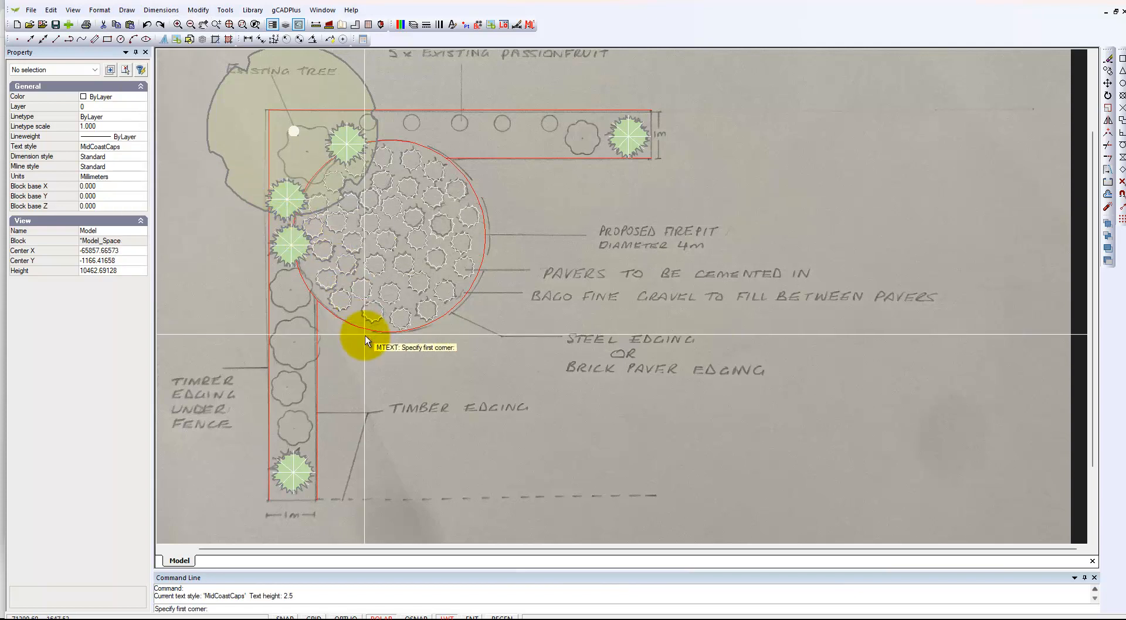
pyautogui.click(534, 291)
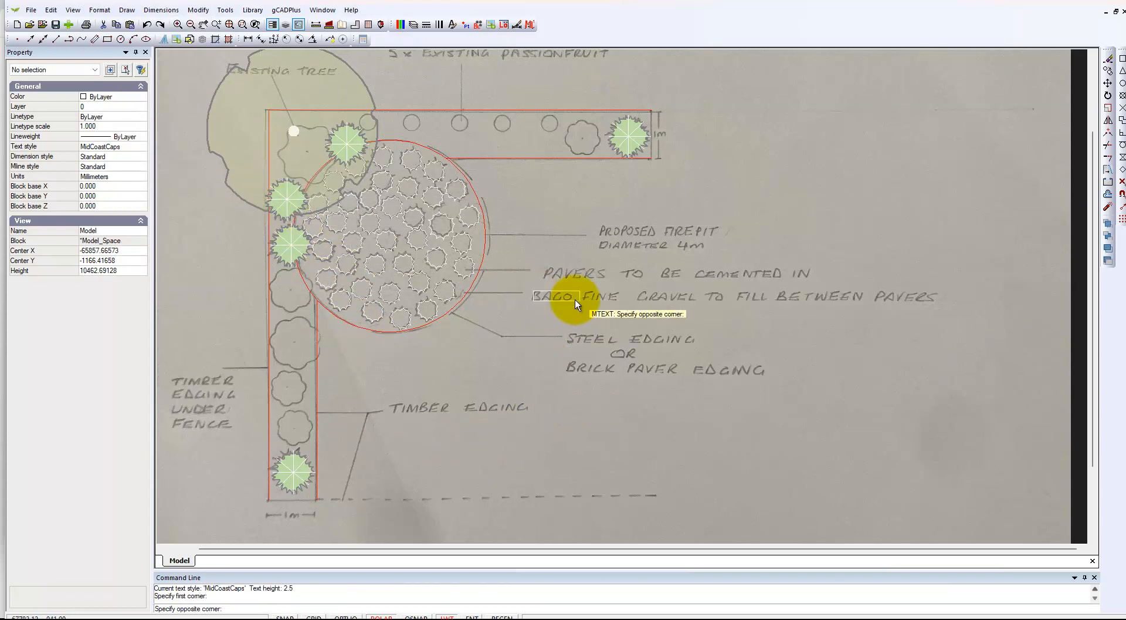
pyautogui.click(827, 333)
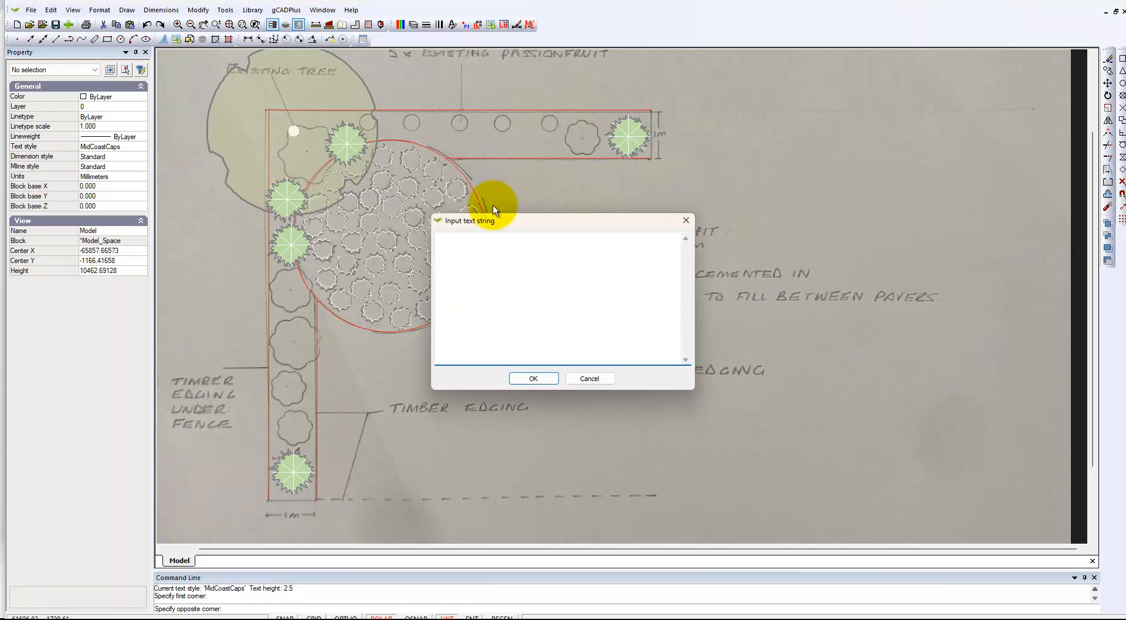
pyautogui.moveTo(542, 223); pyautogui.dragTo(693, 354)
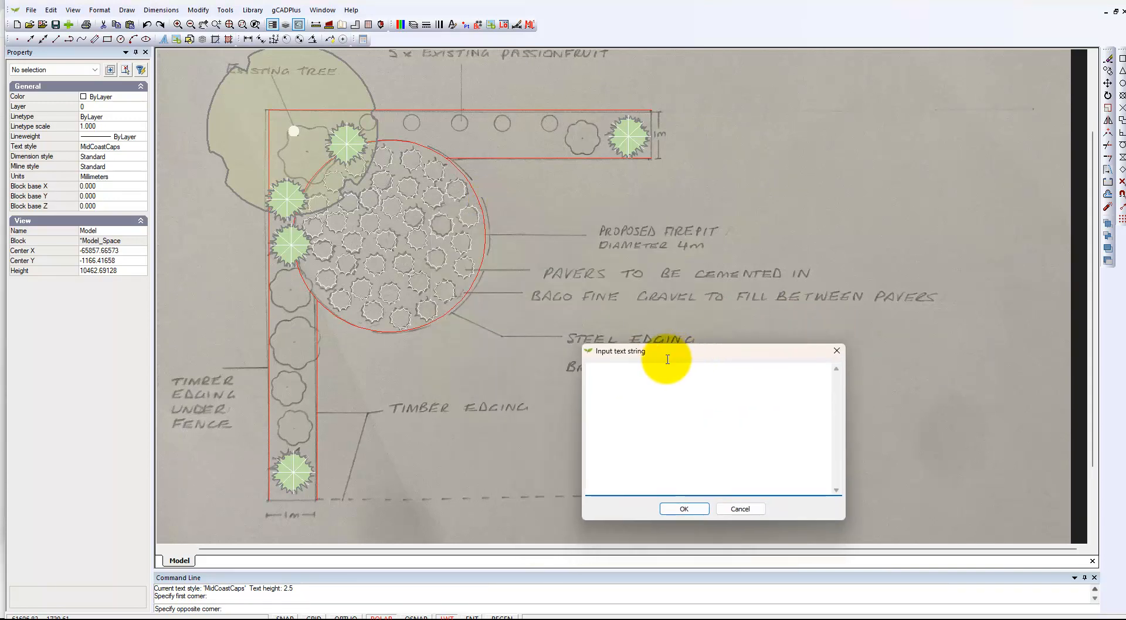
pyautogui.click(715, 472)
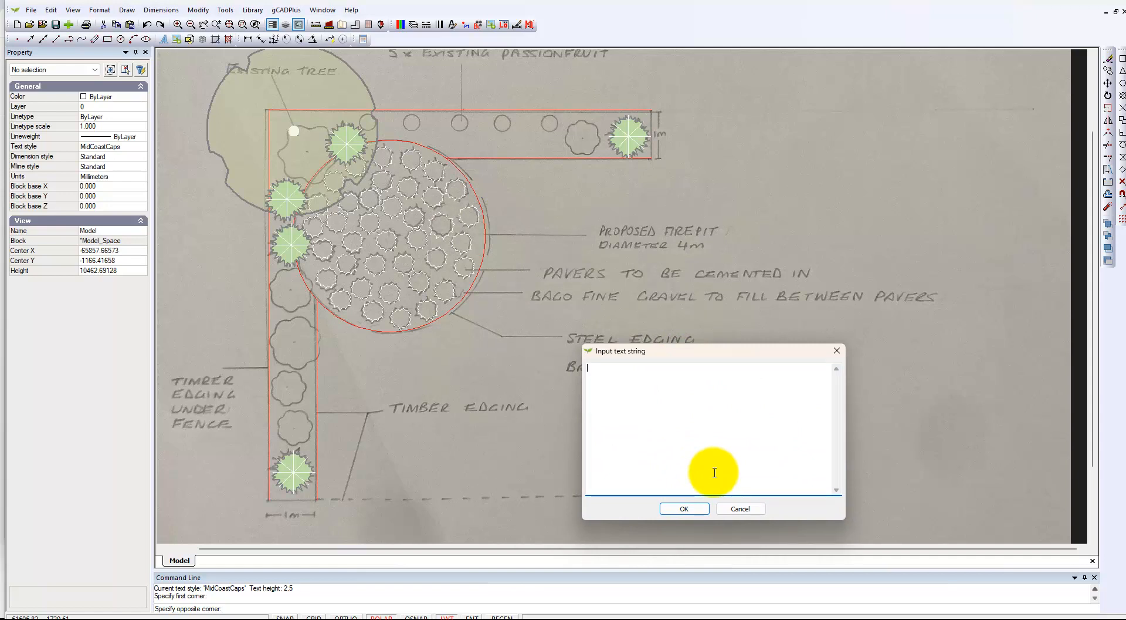
pyautogui.write('pavers to cemented in bago fine gravel to fill between pavers')
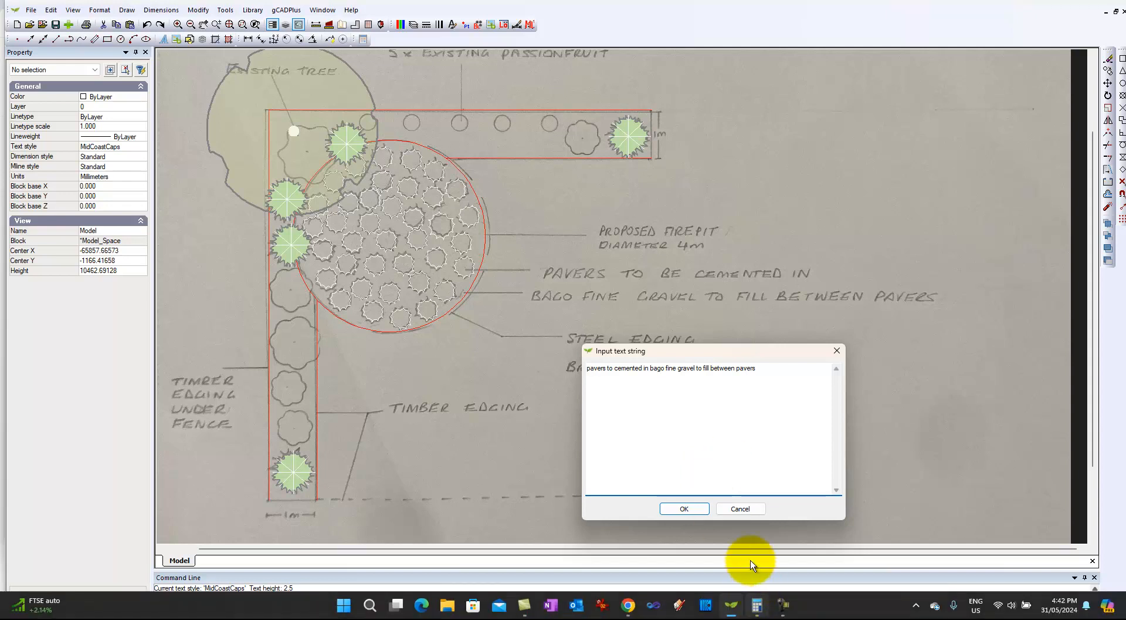
pyautogui.click(690, 513)
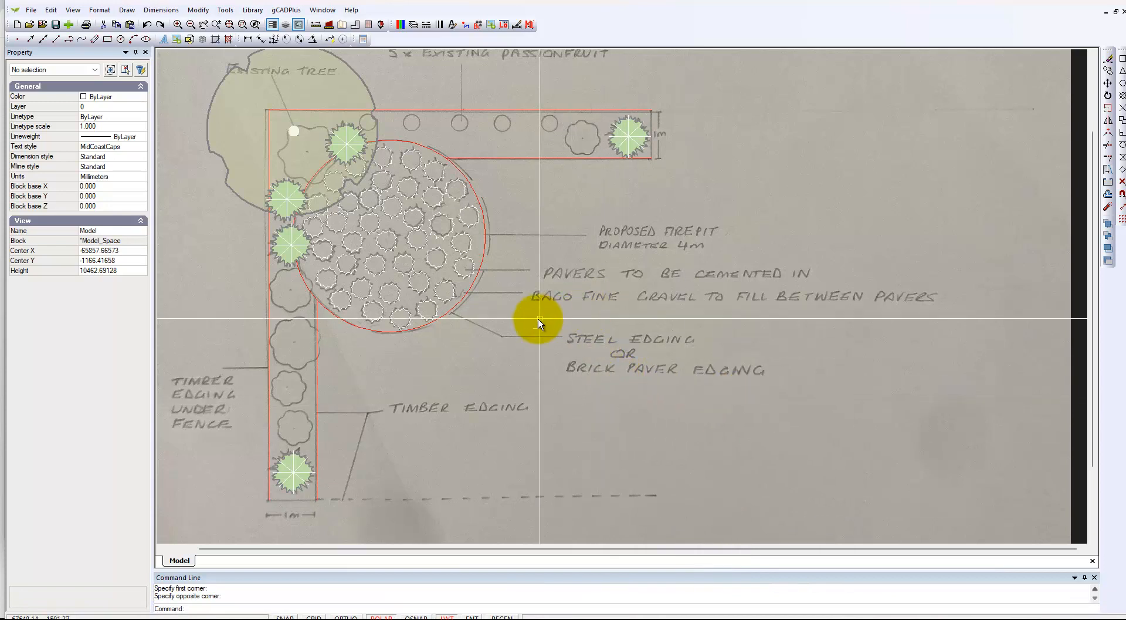
# Set the character height of the new paver note to 350.
pyautogui.scroll(2, 522, 346)
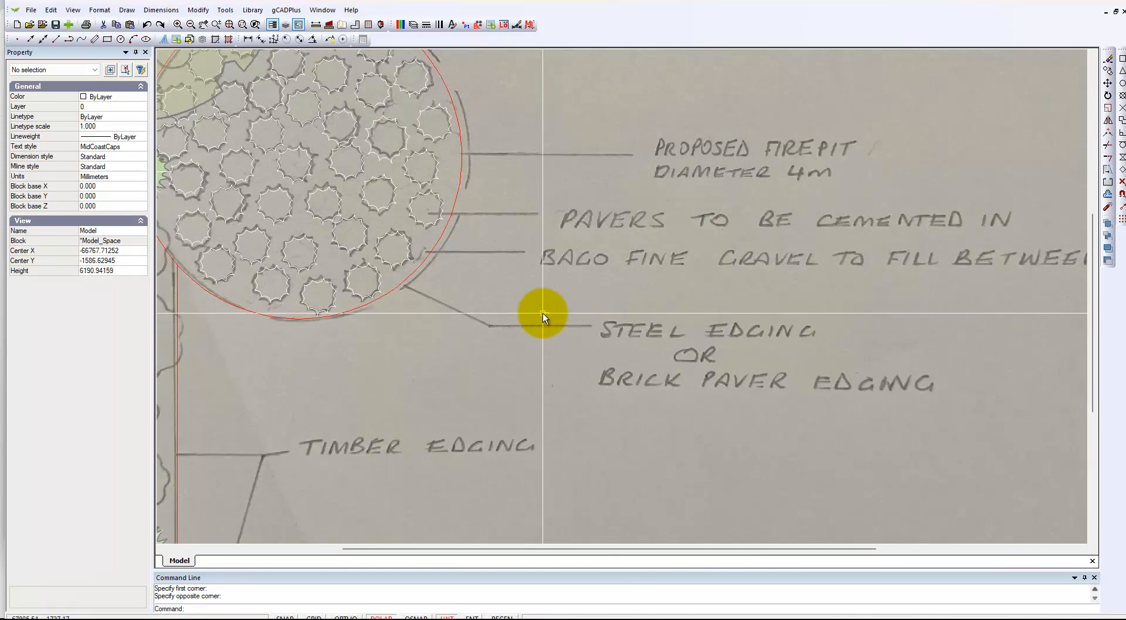
pyautogui.click(543, 313)
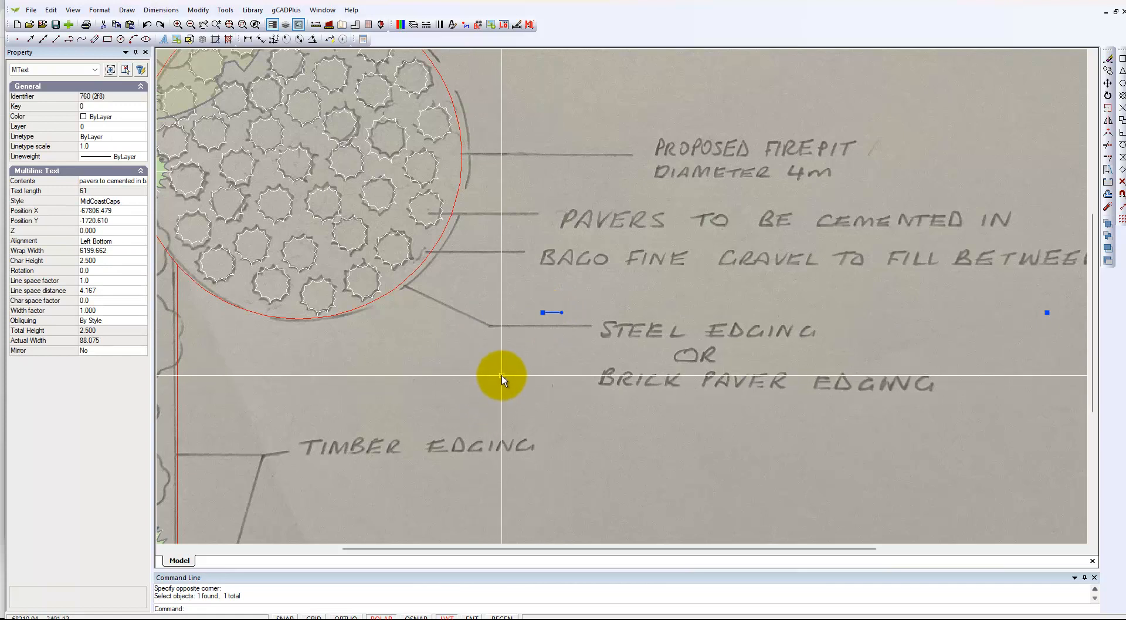
pyautogui.click(127, 260)
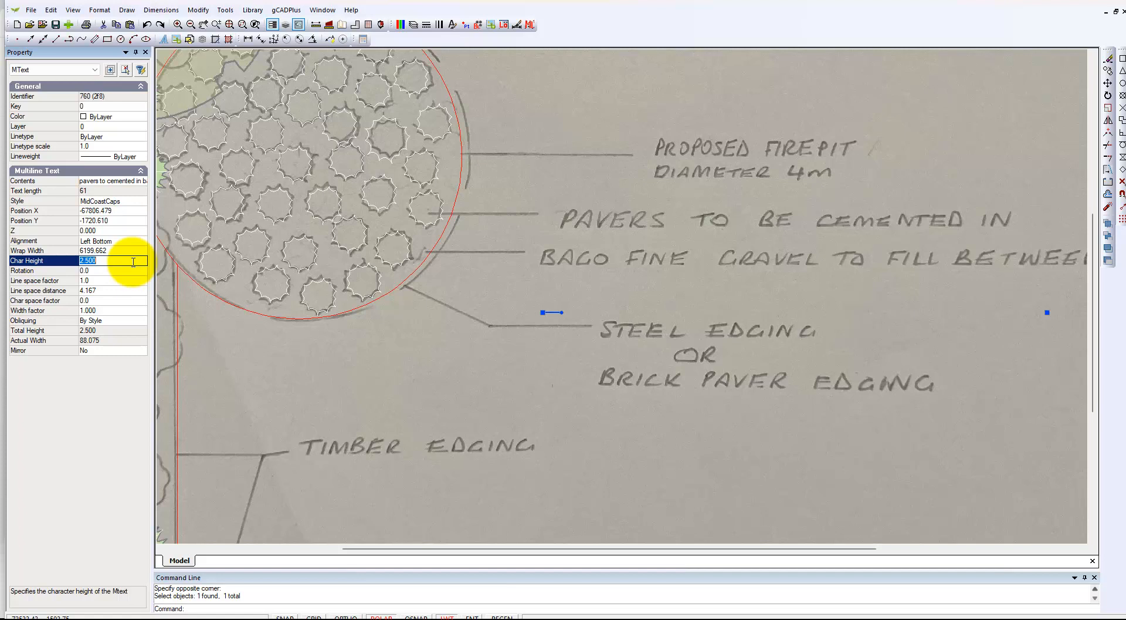
pyautogui.write('1')
pyautogui.press('Return')
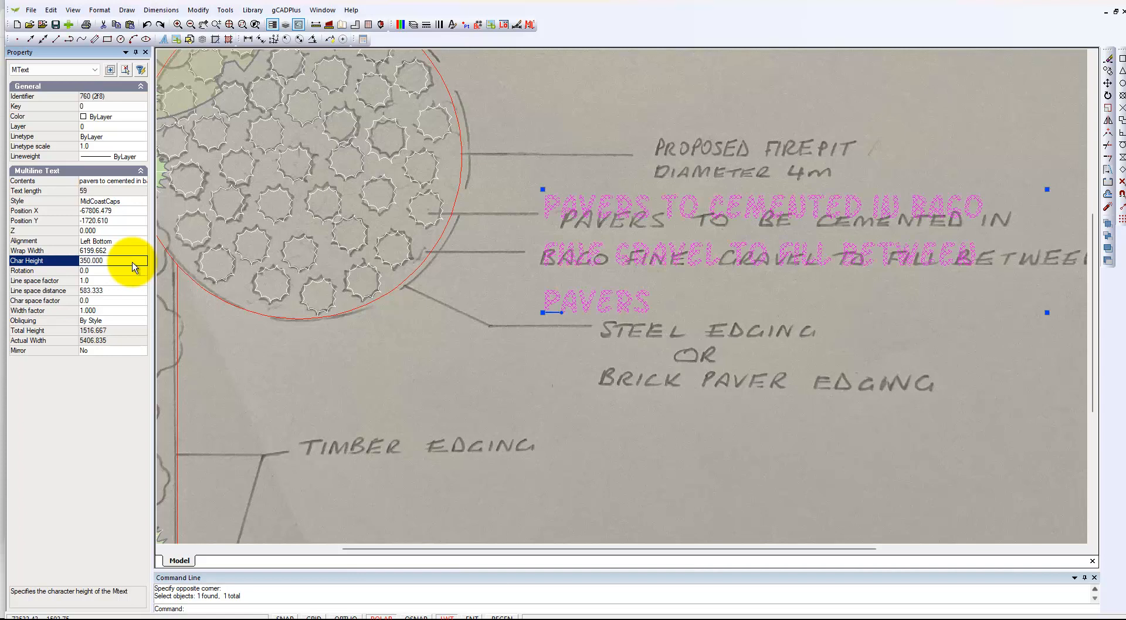
pyautogui.press('Escape')
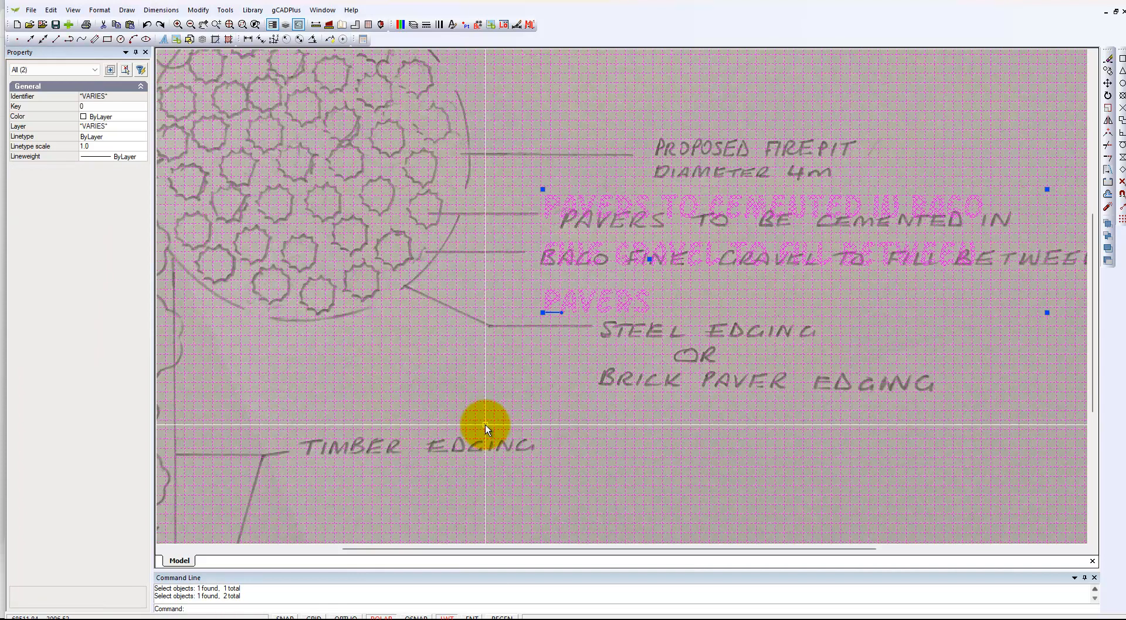
# Reduce the paver note's character height to 200.
pyautogui.scroll(-1, 592, 387)
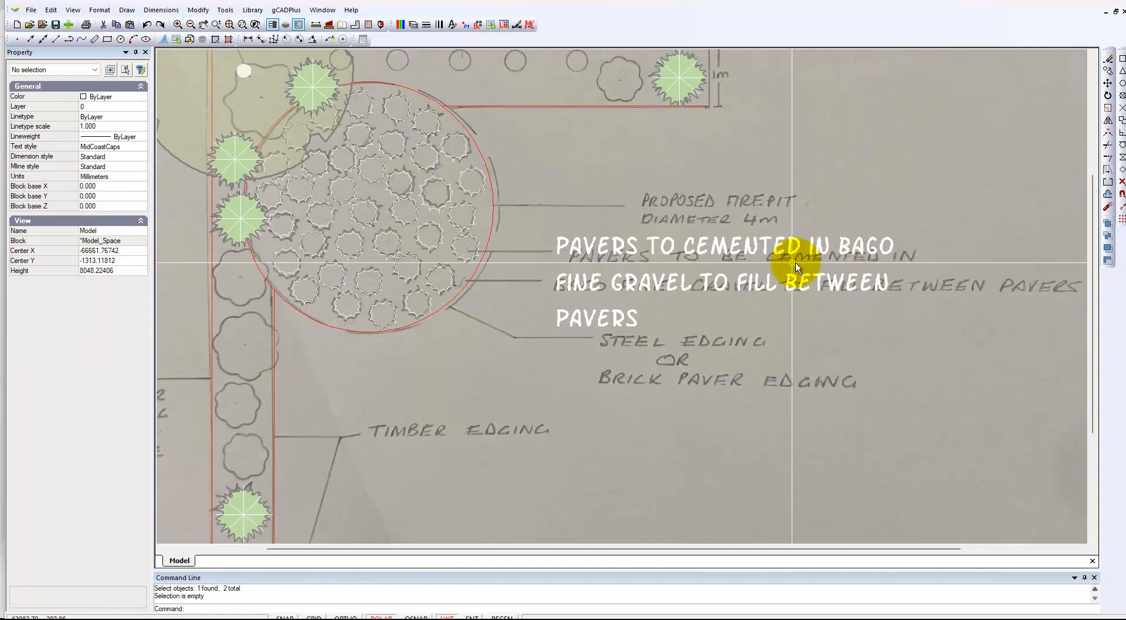
pyautogui.click(696, 246)
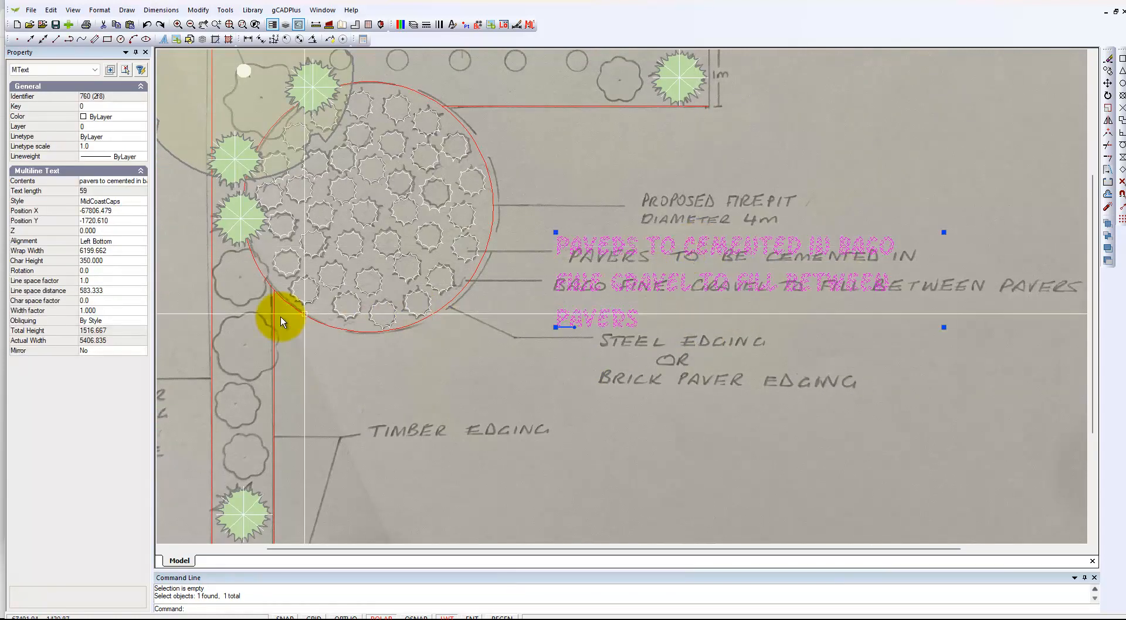
pyautogui.click(112, 261)
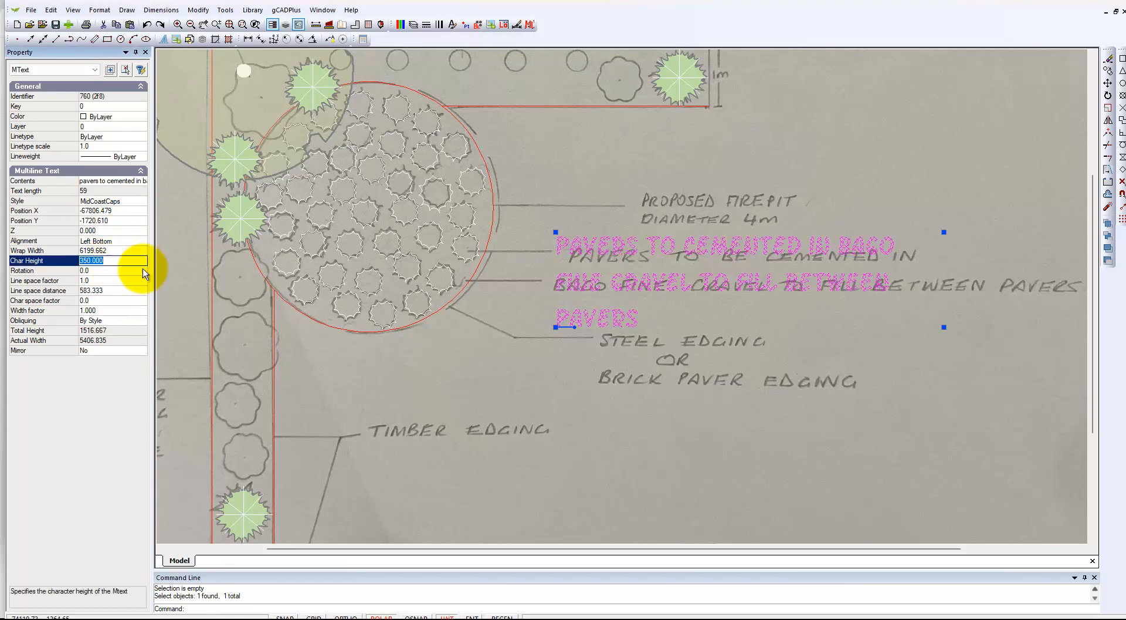
pyautogui.write('200')
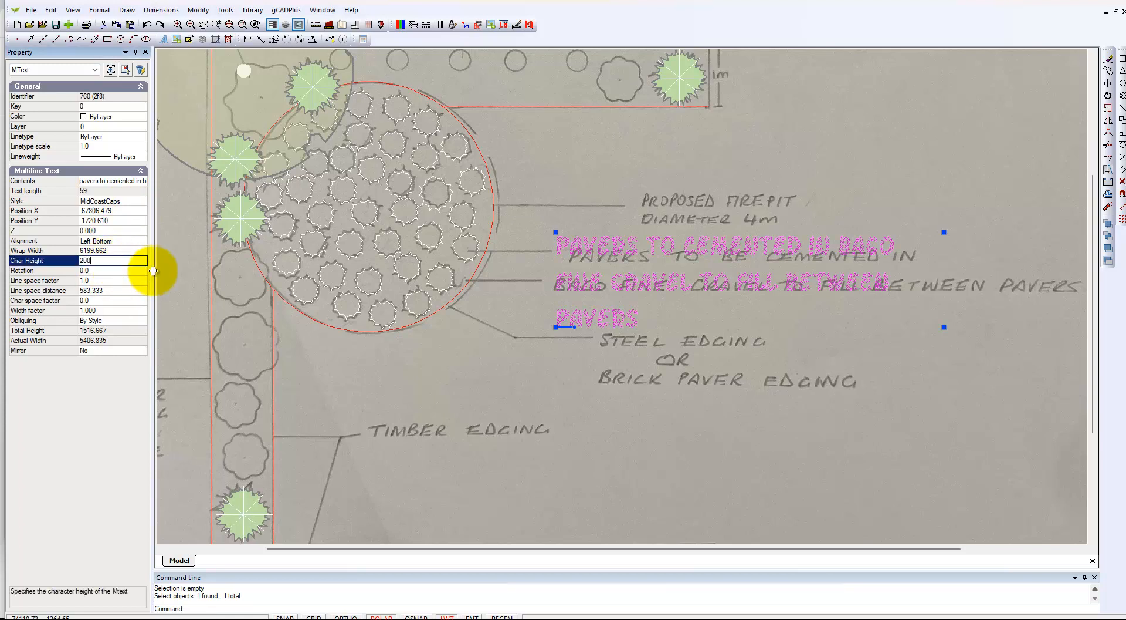
pyautogui.press('Return')
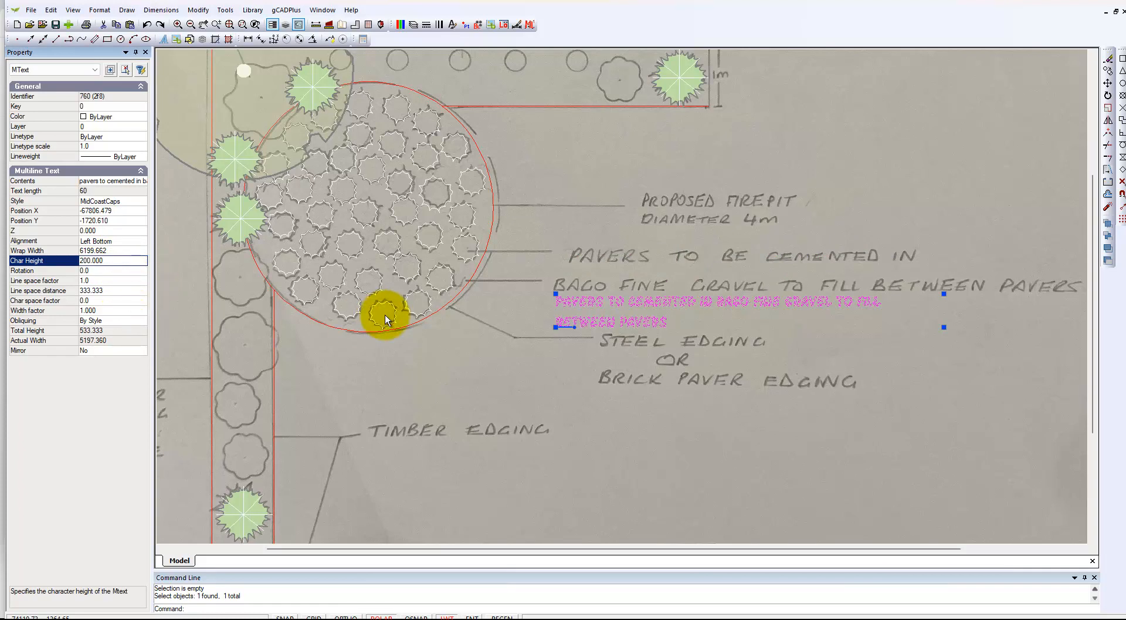
pyautogui.press('Escape')
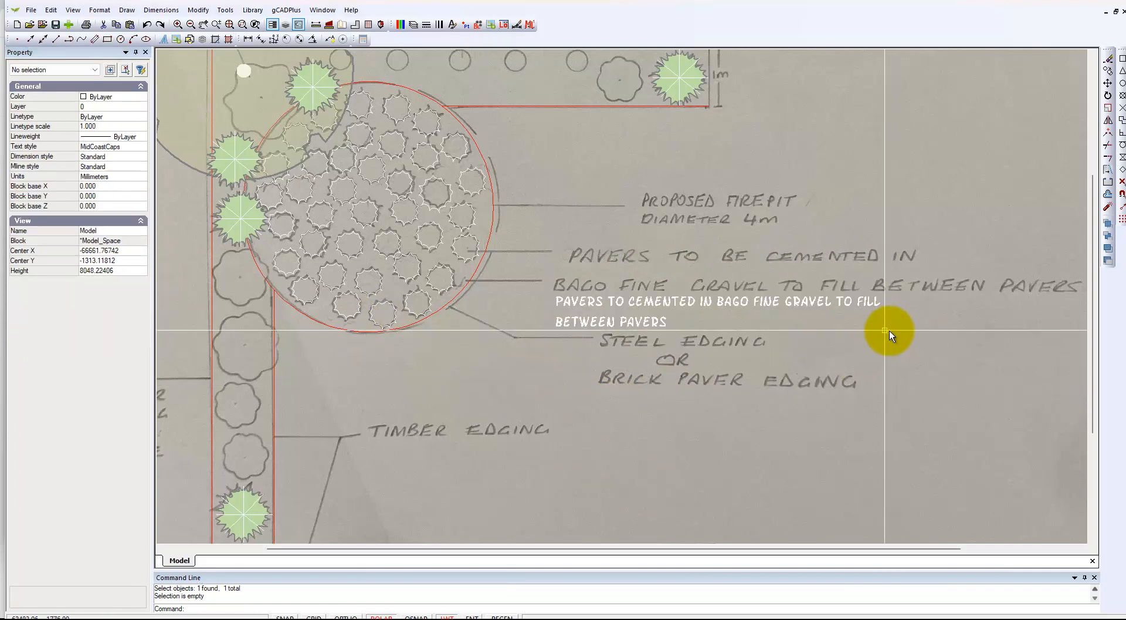
# Adjust the paver note's text frame to a wrap width of about 6916.
pyautogui.scroll(2, 865, 323)
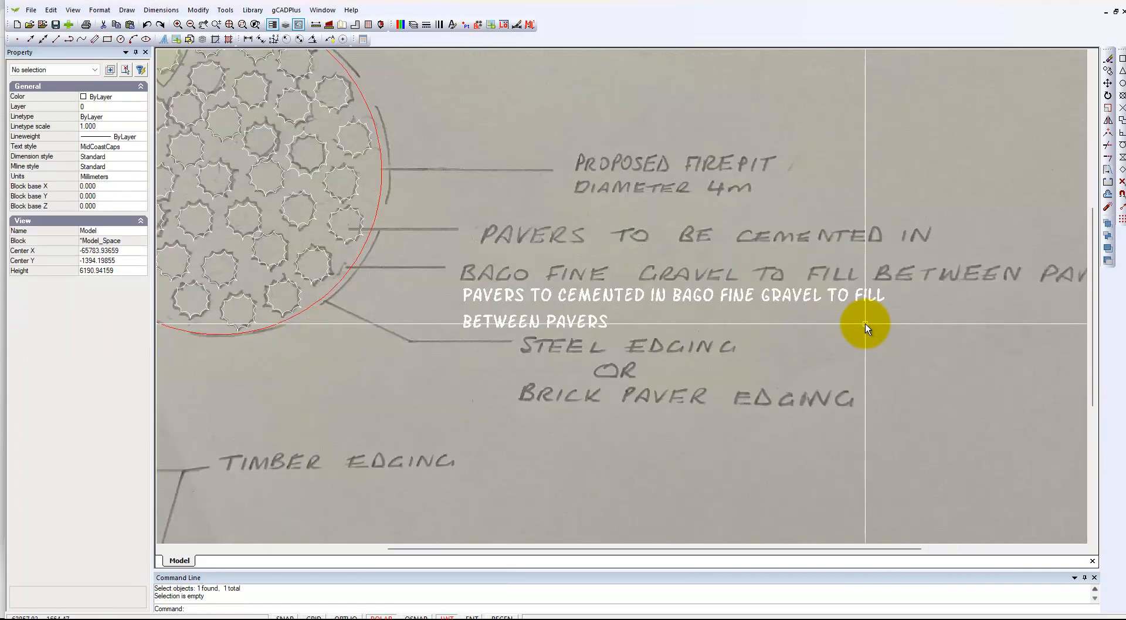
pyautogui.click(635, 299)
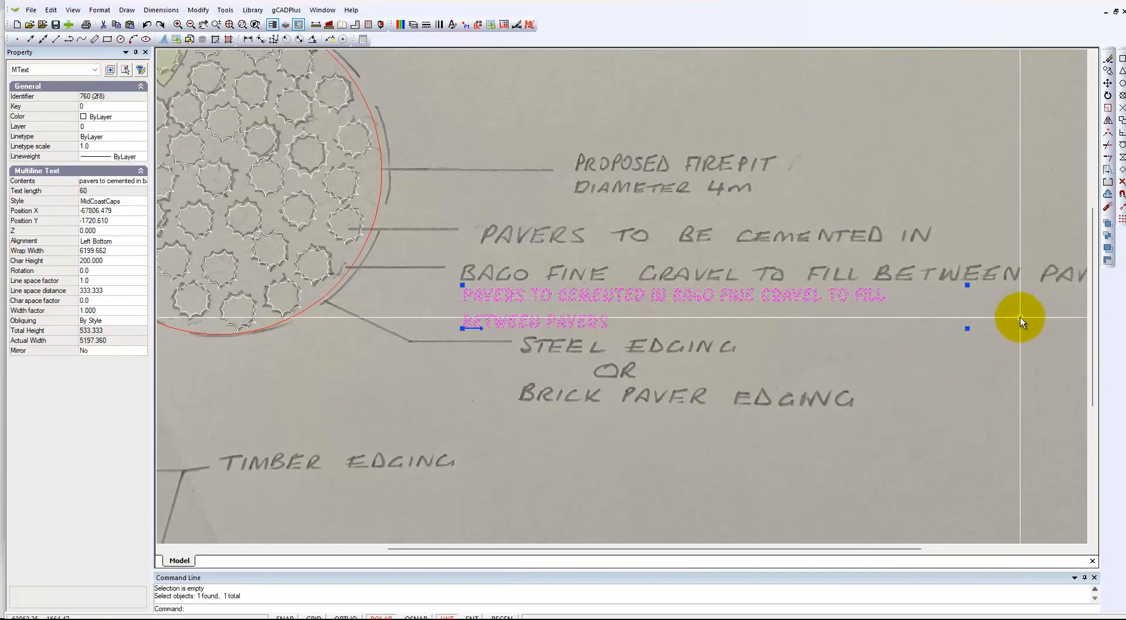
pyautogui.click(969, 286)
pyautogui.click(852, 294)
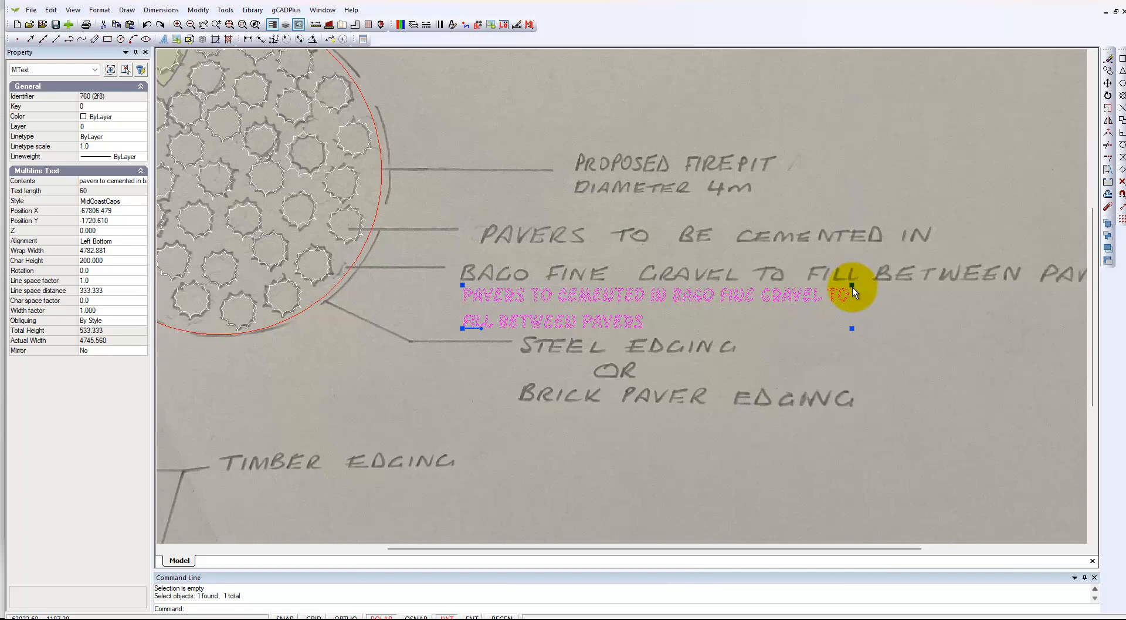
pyautogui.click(851, 286)
pyautogui.click(1024, 295)
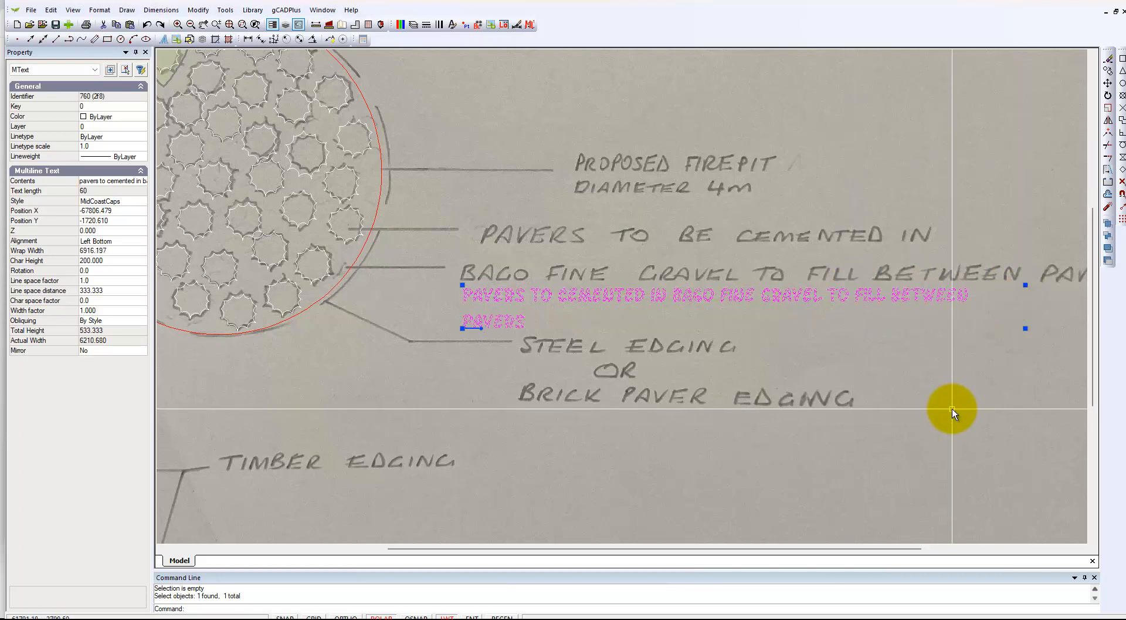
pyautogui.press('Escape')
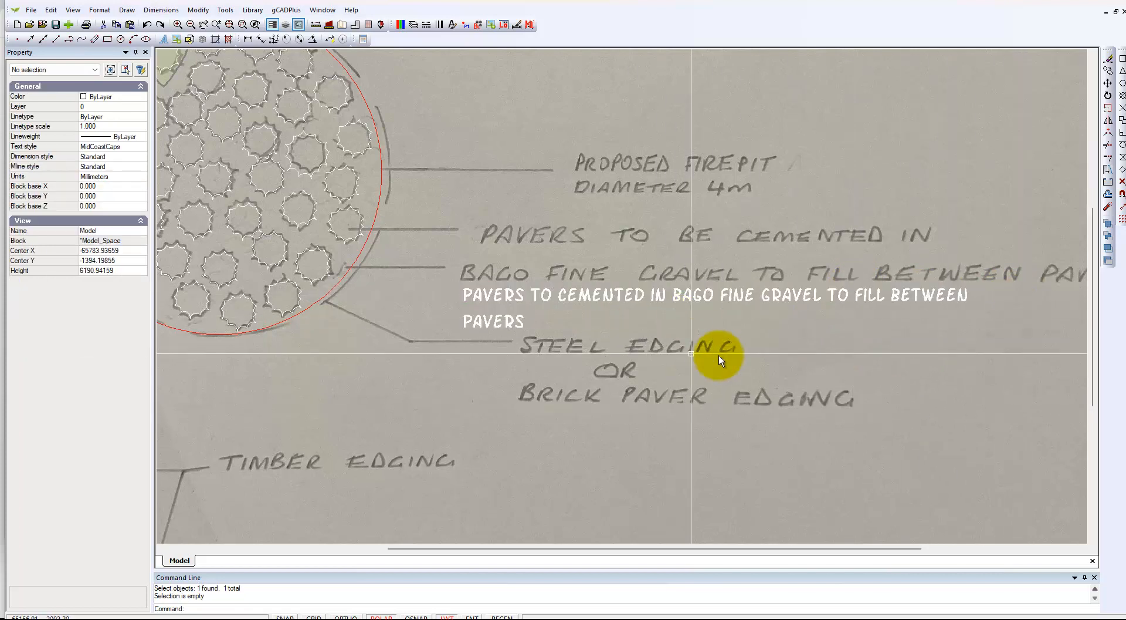
# Move the paver note straight up by about 670 mm, onto the handwritten paver and gravel labels.
pyautogui.scroll(-3, 879, 412)
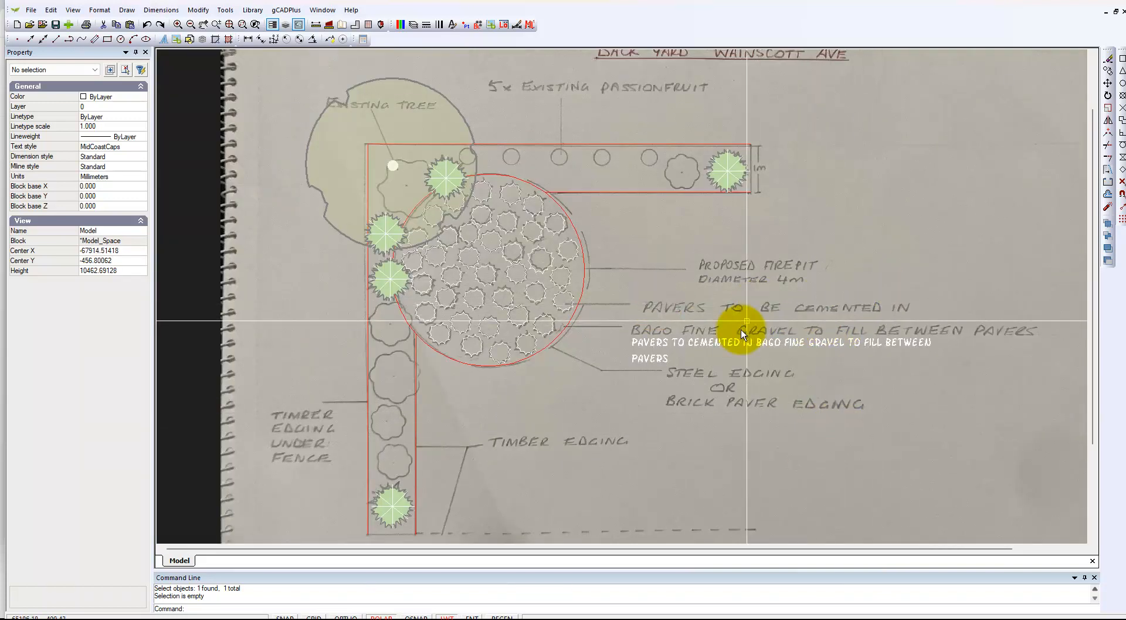
pyautogui.click(650, 360)
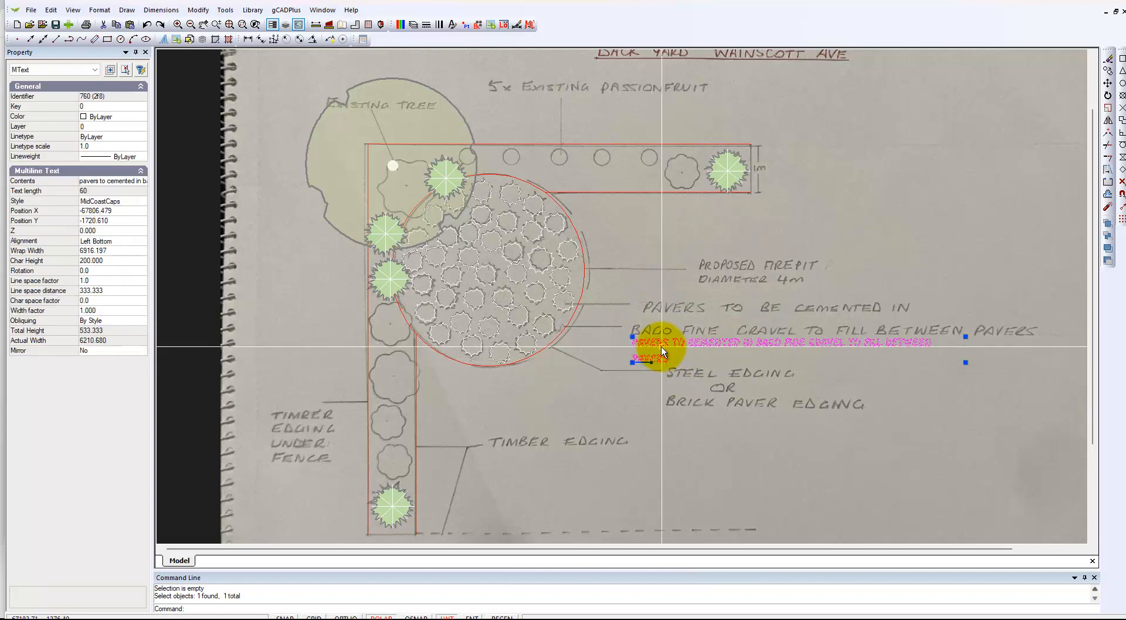
pyautogui.rightClick(699, 347)
pyautogui.click(728, 413)
pyautogui.click(707, 370)
pyautogui.click(706, 322)
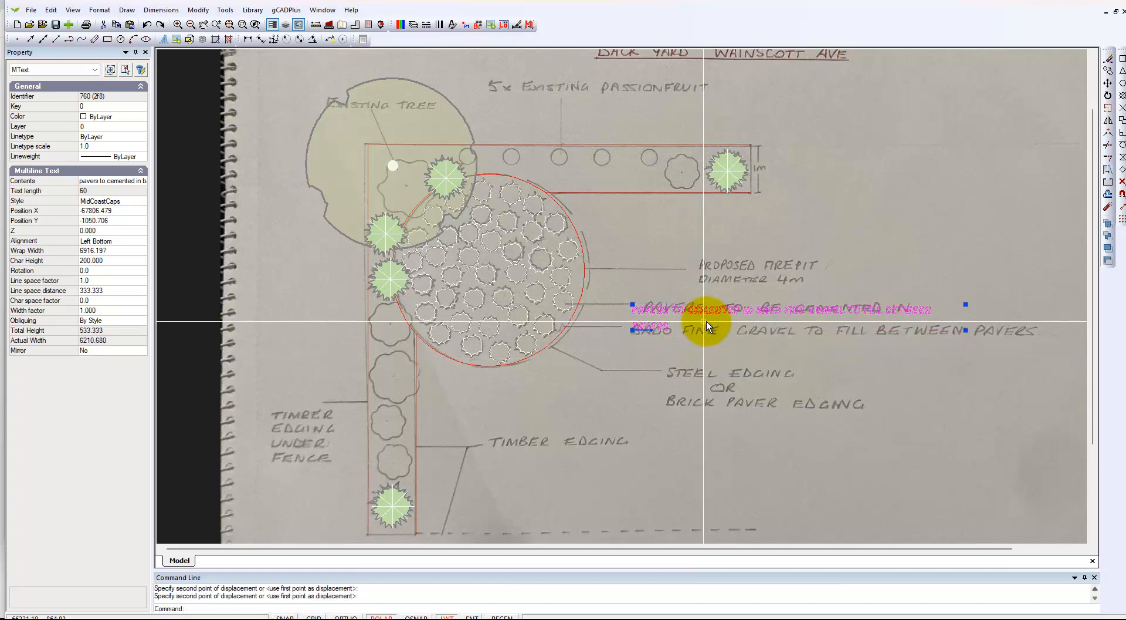
pyautogui.press('Escape')
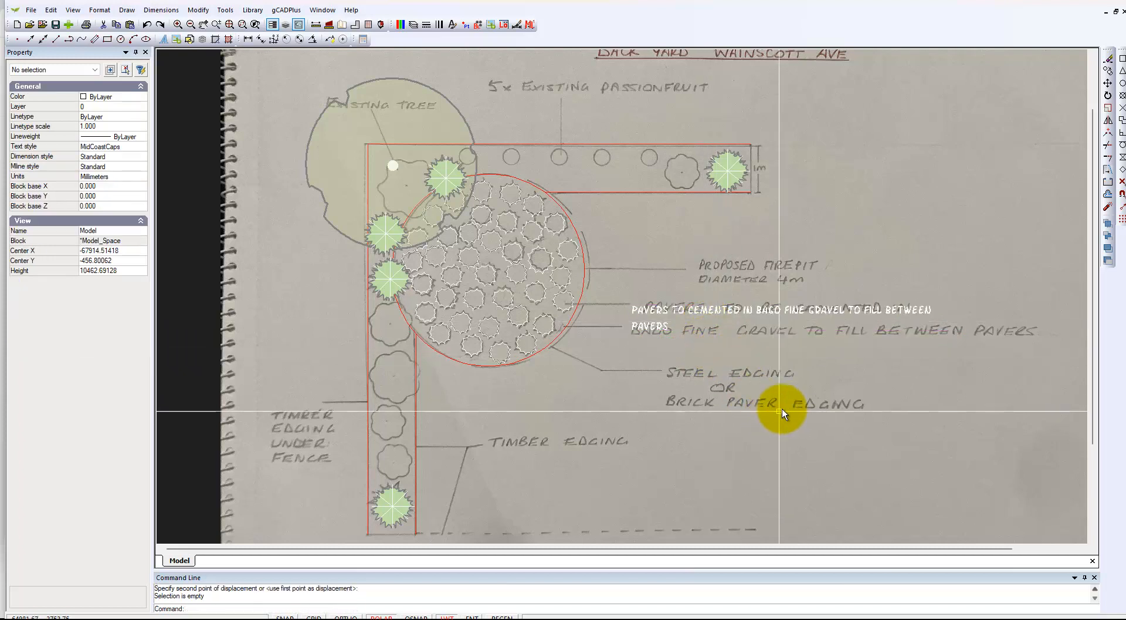
# Set the paver note's character height to 250.
pyautogui.click(897, 310)
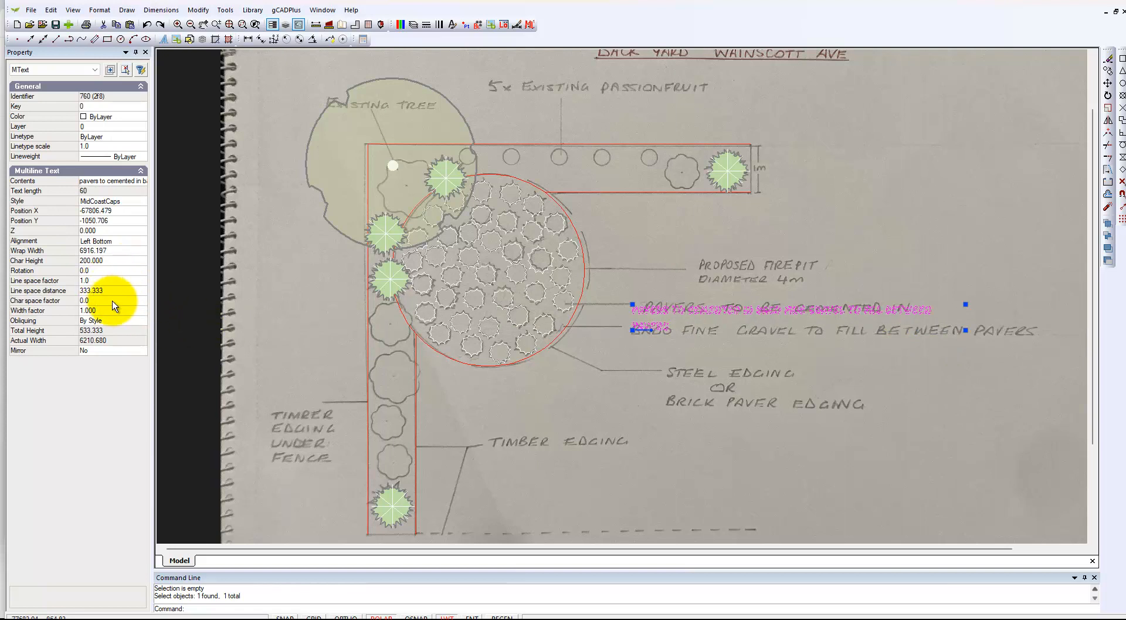
pyautogui.click(117, 260)
pyautogui.write('250')
pyautogui.press('Return')
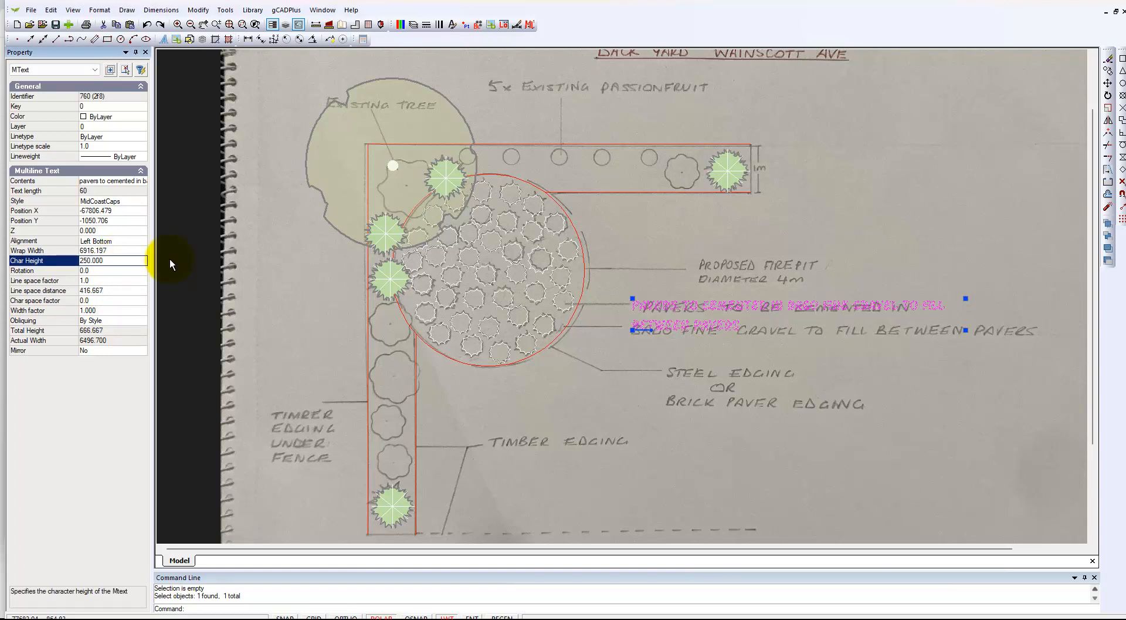
pyautogui.press('Escape')
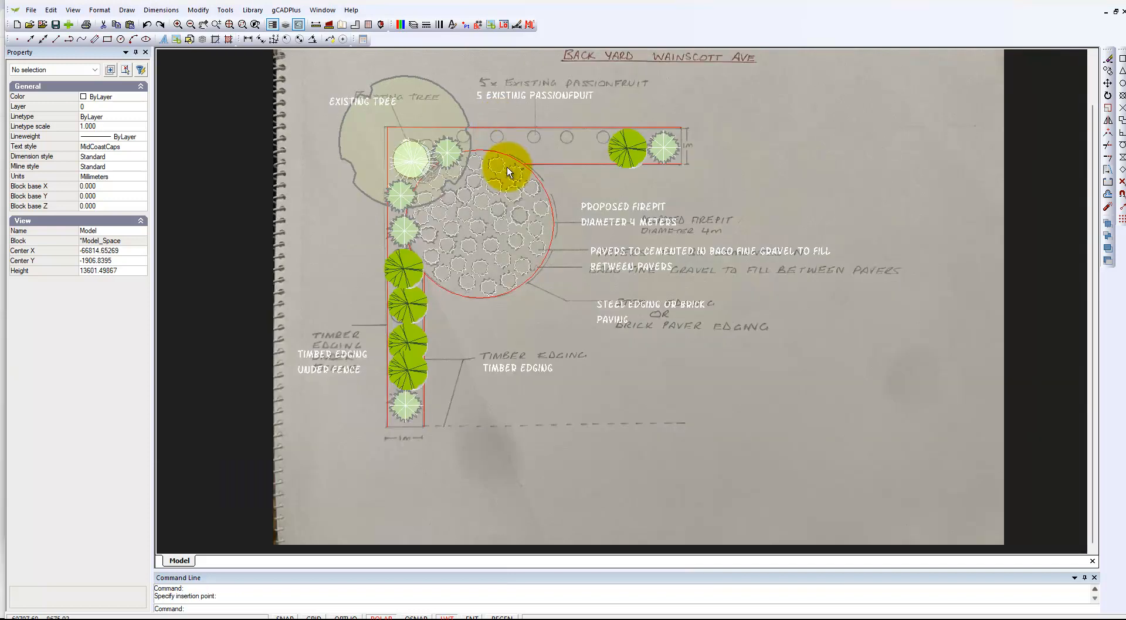
# Draw a centre-radius circle of about 169 mm radius over the fourth sketched passionfruit from the left in the upper bed.
pyautogui.scroll(3, 515, 183)
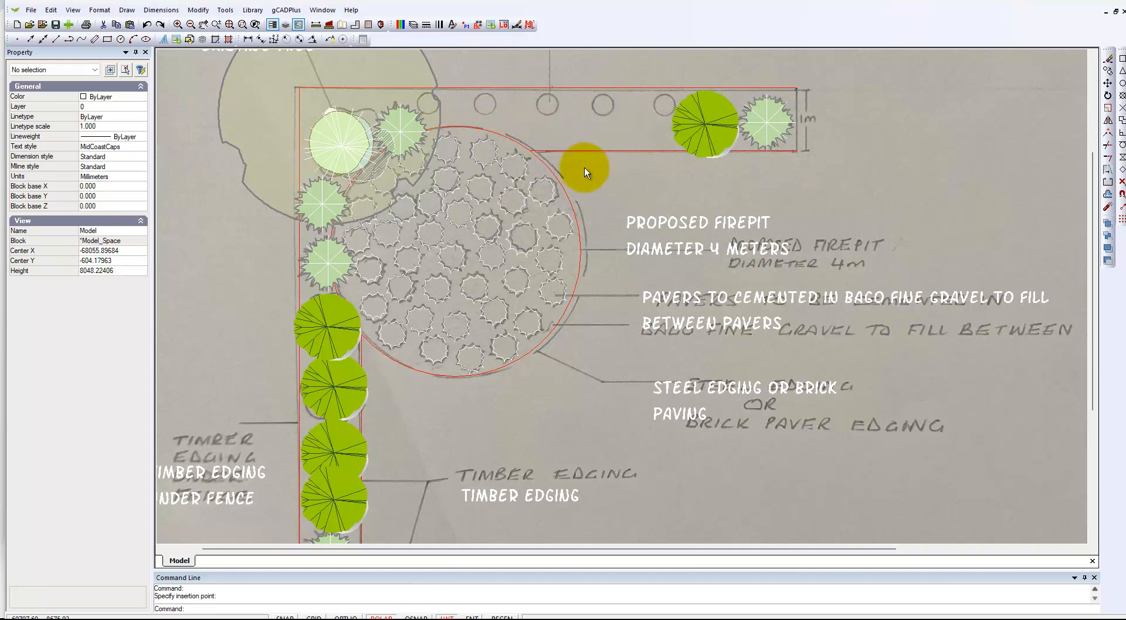
pyautogui.moveTo(541, 193)
pyautogui.mouseDown(button='middle')
pyautogui.moveTo(538, 311)
pyautogui.moveTo(533, 231)
pyautogui.mouseUp(button='middle')
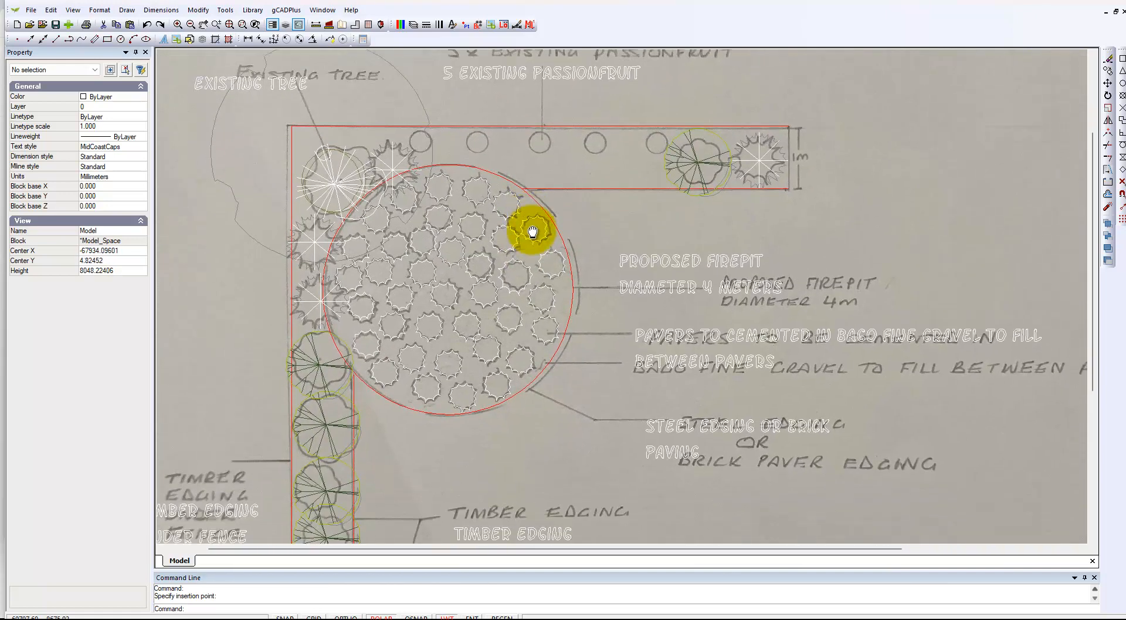
pyautogui.click(127, 10)
pyautogui.moveTo(199, 143)
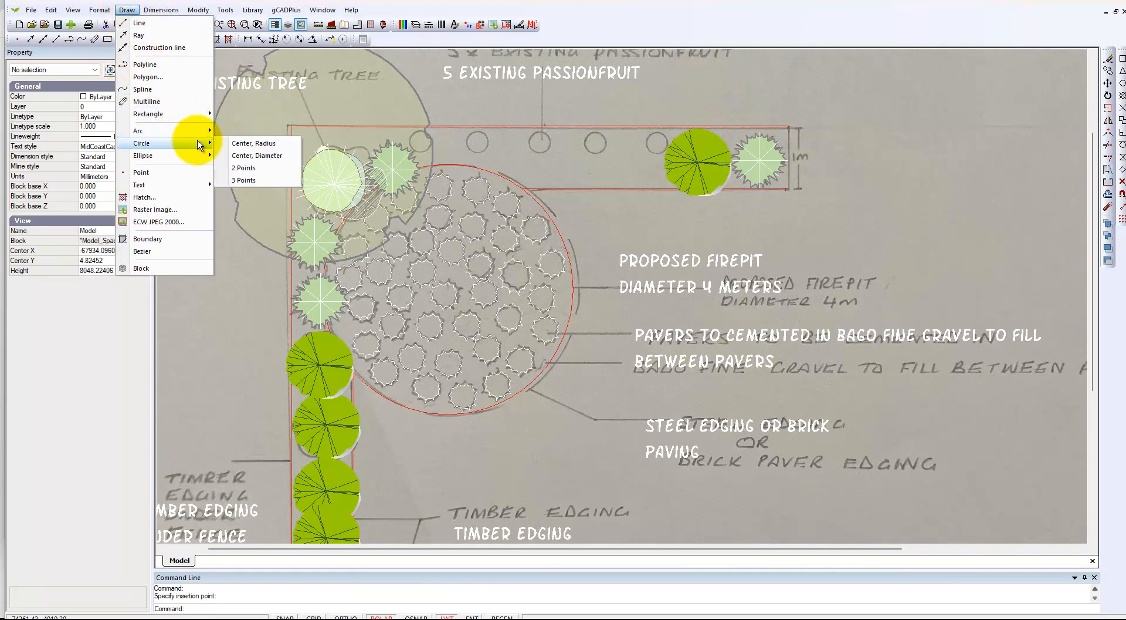
pyautogui.click(258, 144)
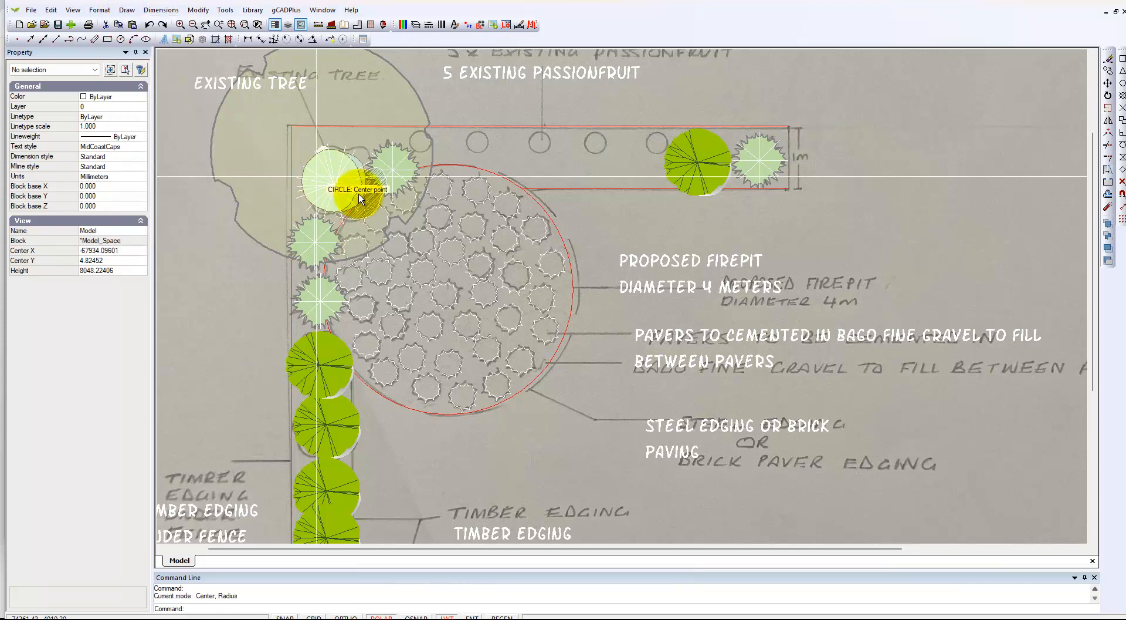
pyautogui.scroll(3, 595, 148)
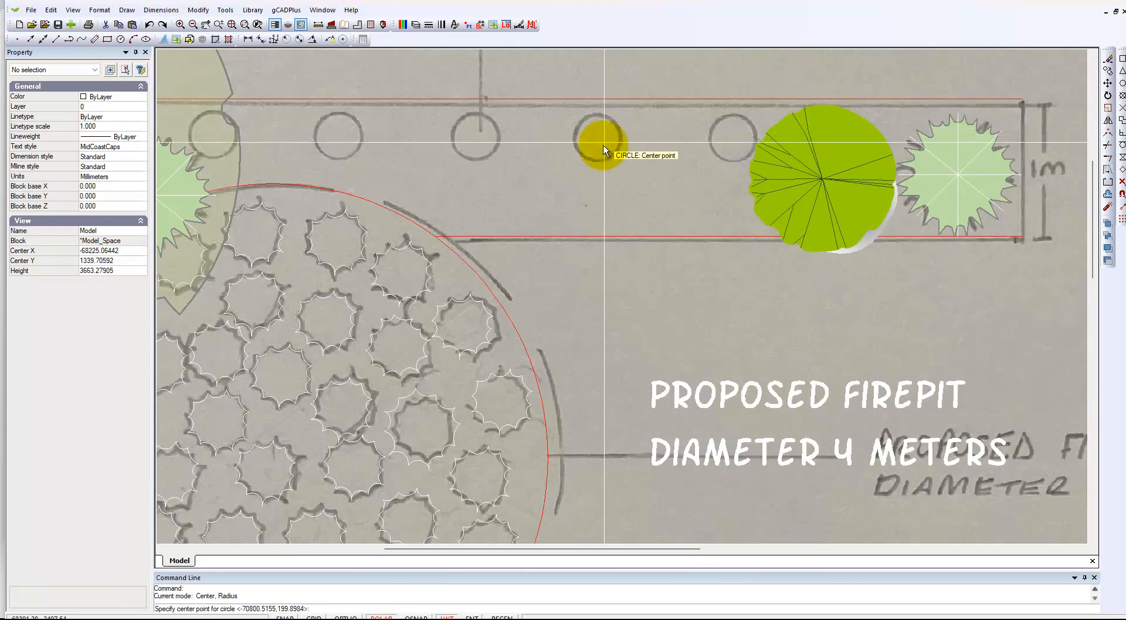
pyautogui.click(598, 138)
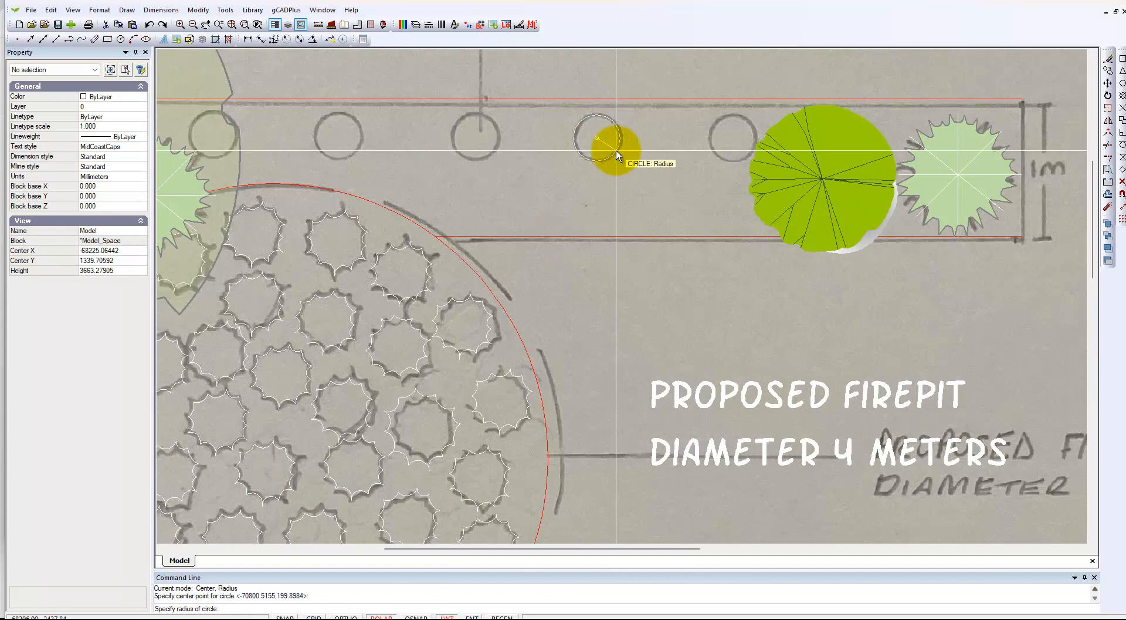
pyautogui.click(617, 148)
# Copy the passionfruit circle from its centre onto the four other sketched passionfruit positions along the upper bed.
pyautogui.click(617, 147)
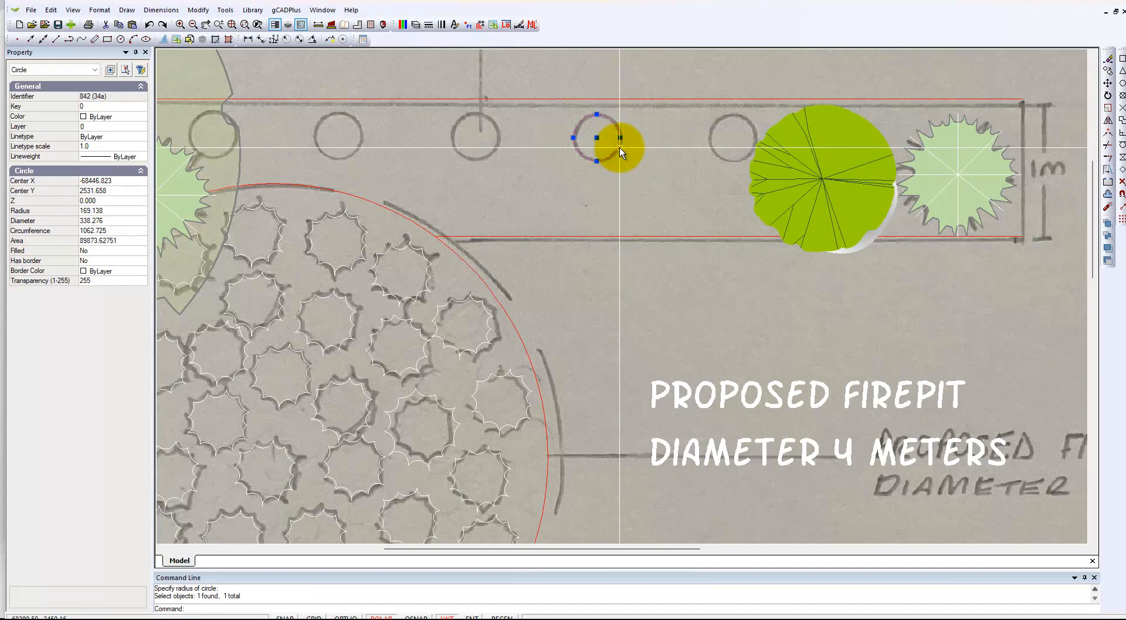
pyautogui.rightClick(620, 147)
pyautogui.click(645, 176)
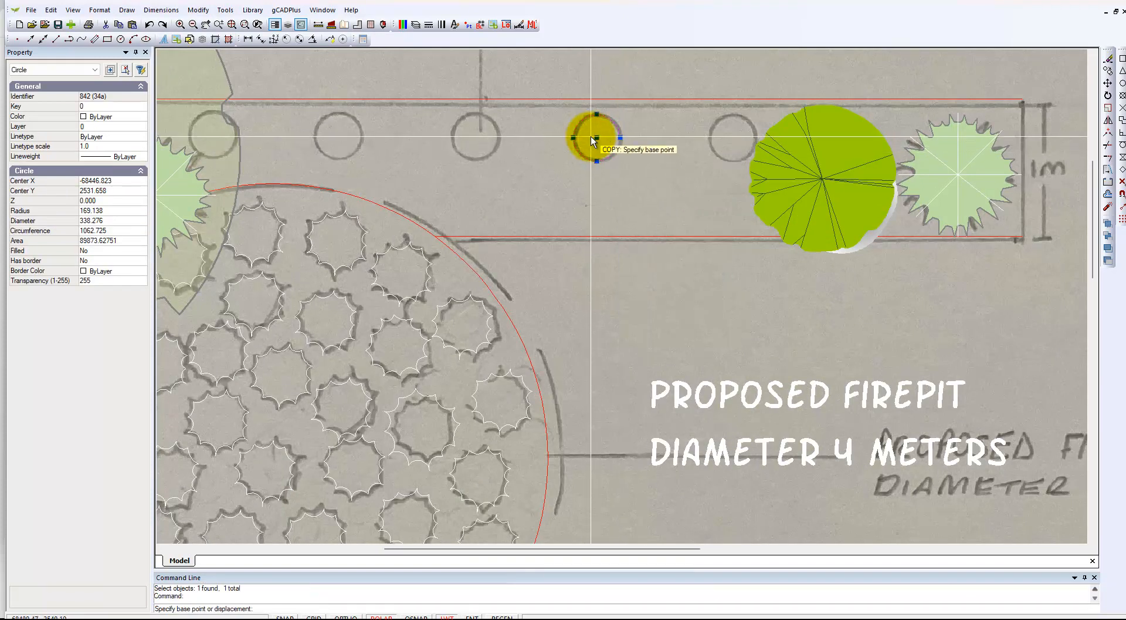
pyautogui.click(598, 138)
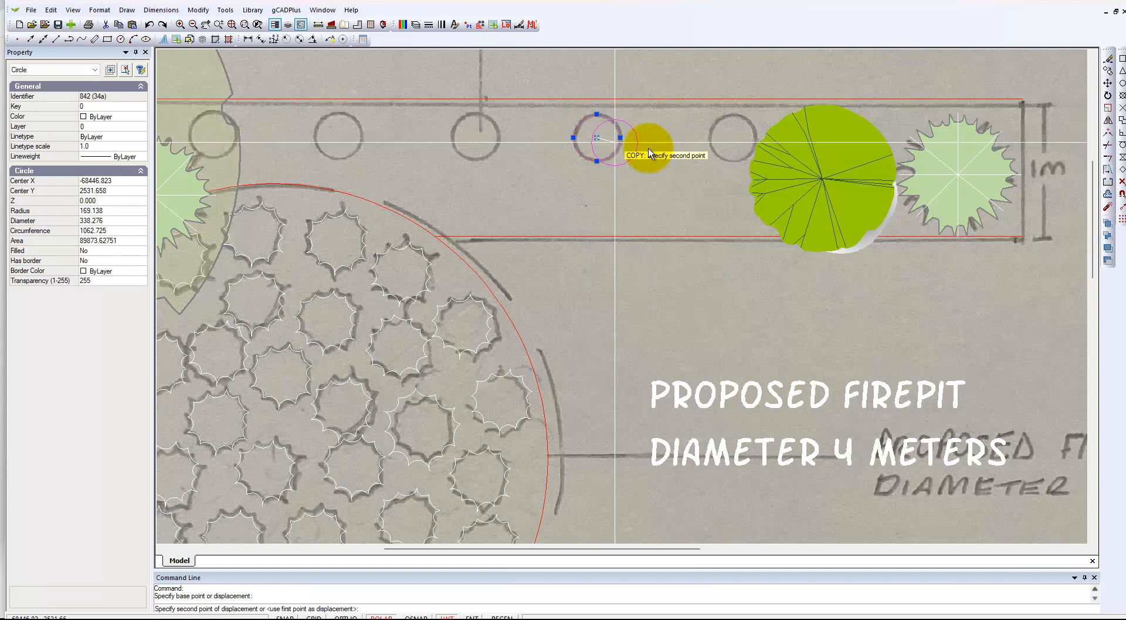
pyautogui.click(734, 138)
pyautogui.click(476, 138)
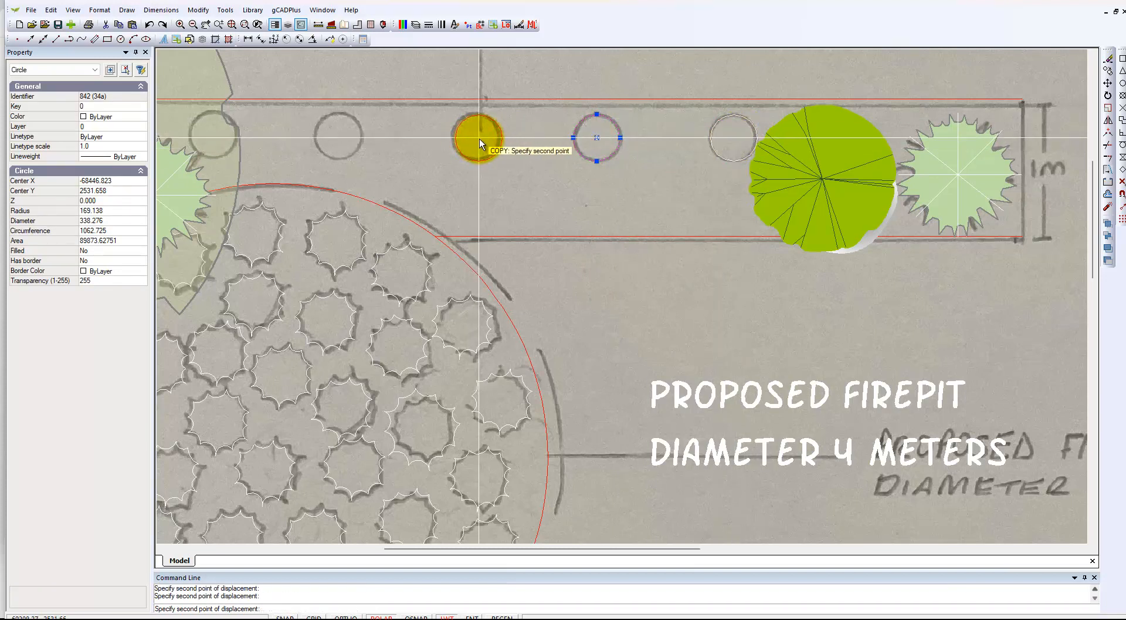
pyautogui.click(338, 136)
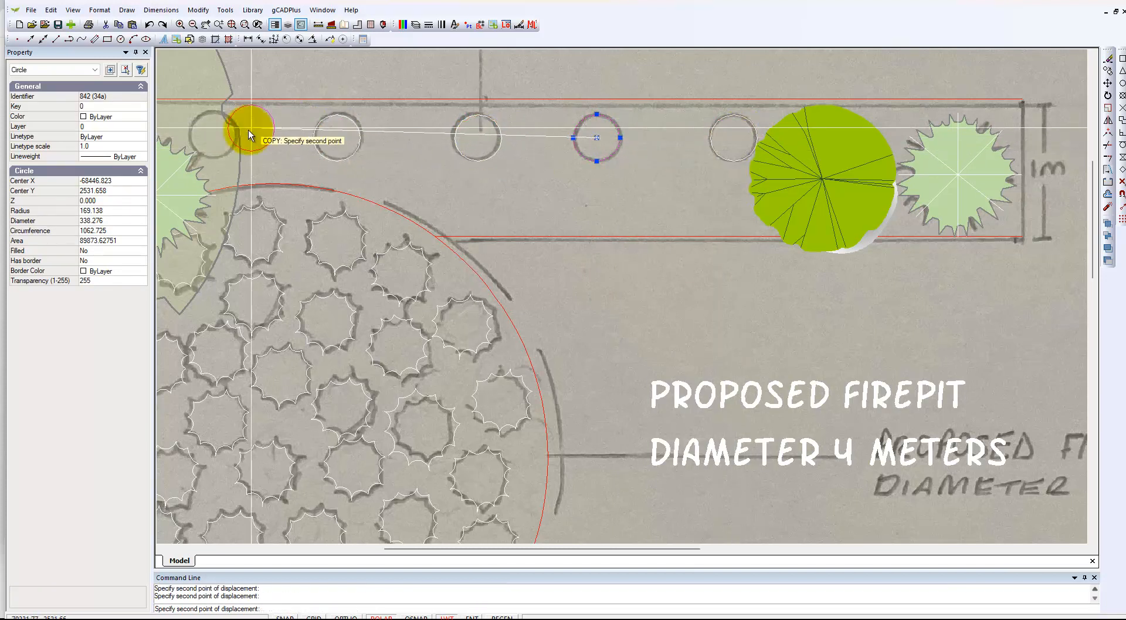
pyautogui.click(214, 133)
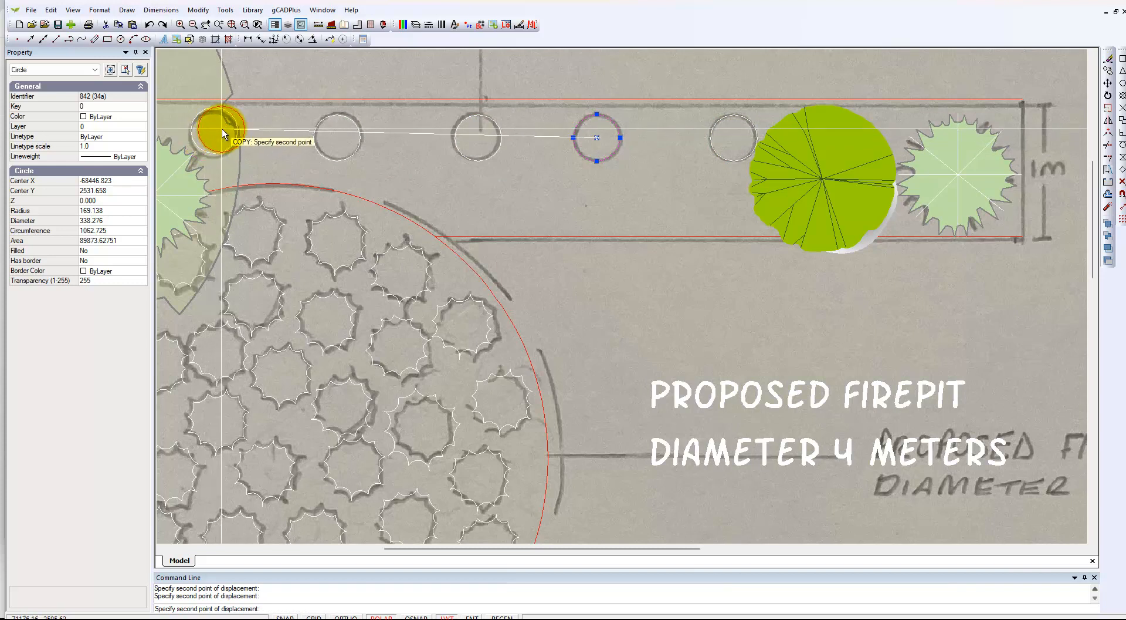
pyautogui.press('Escape')
# Turn off the L-IMAGE layer to hide the scanned sketch, and clear the selection.
pyautogui.scroll(-2, 440, 176)
pyautogui.scroll(-2, 449, 174)
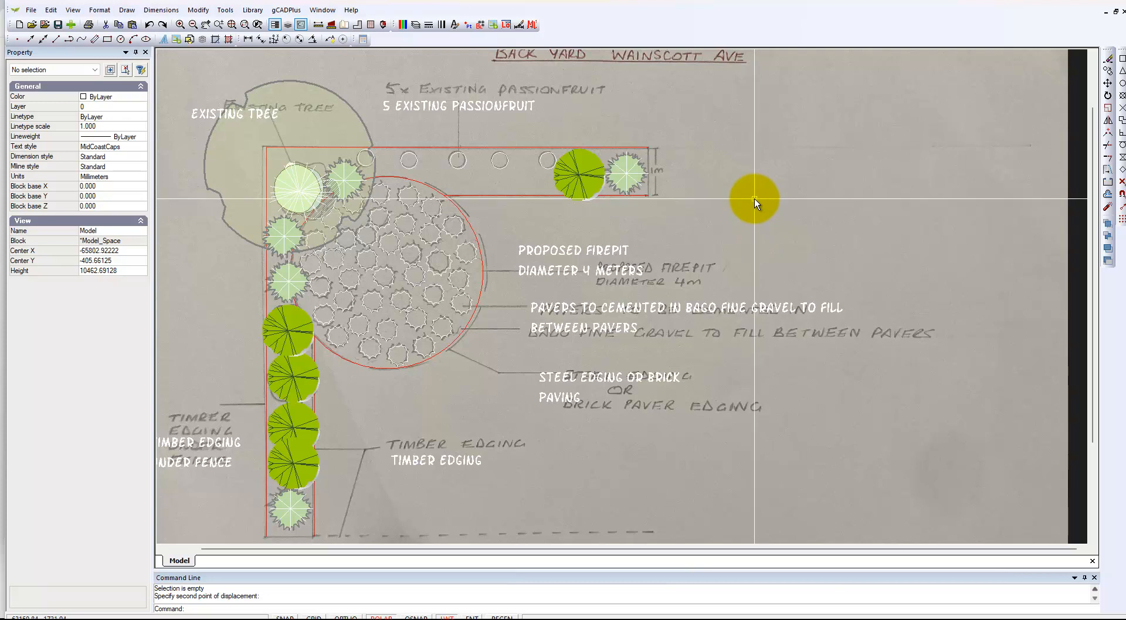
pyautogui.click(757, 198)
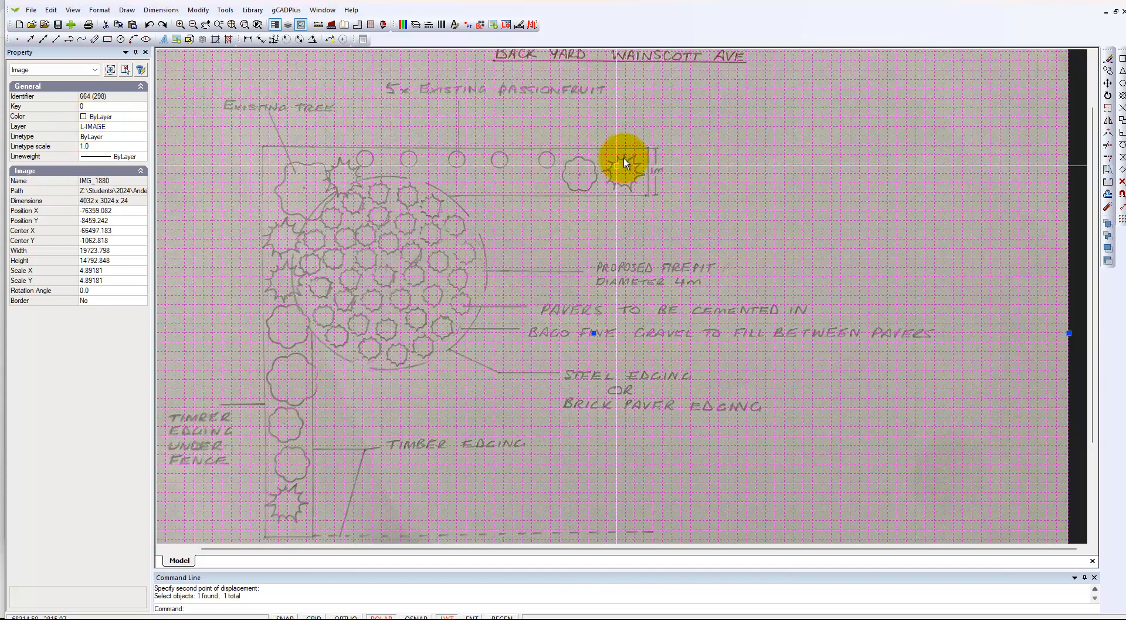
pyautogui.click(415, 24)
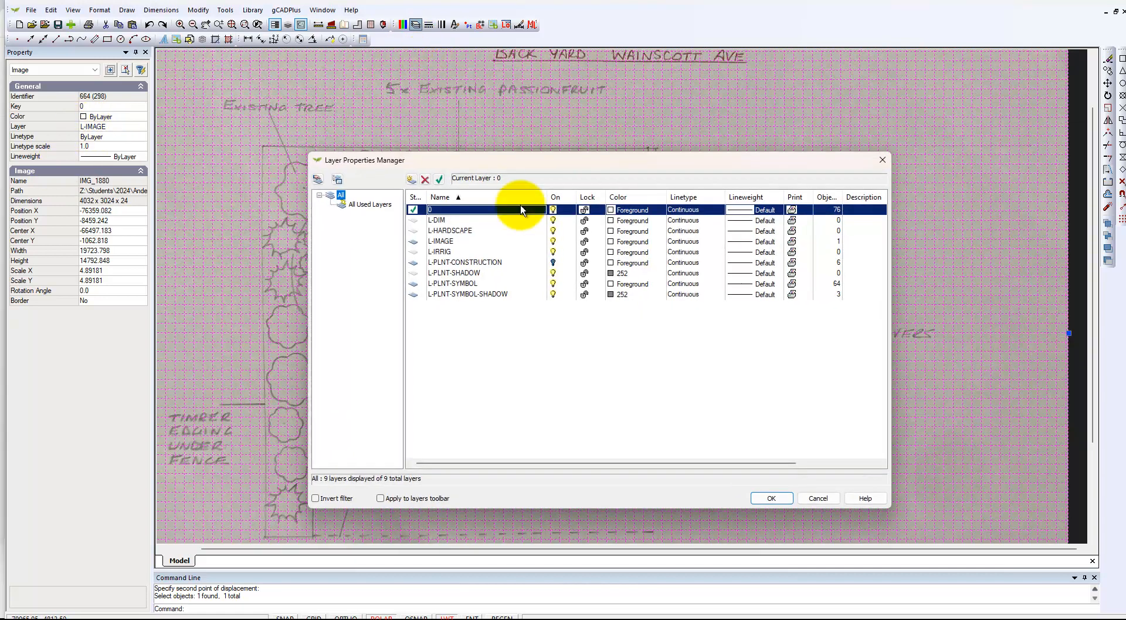
pyautogui.click(554, 233)
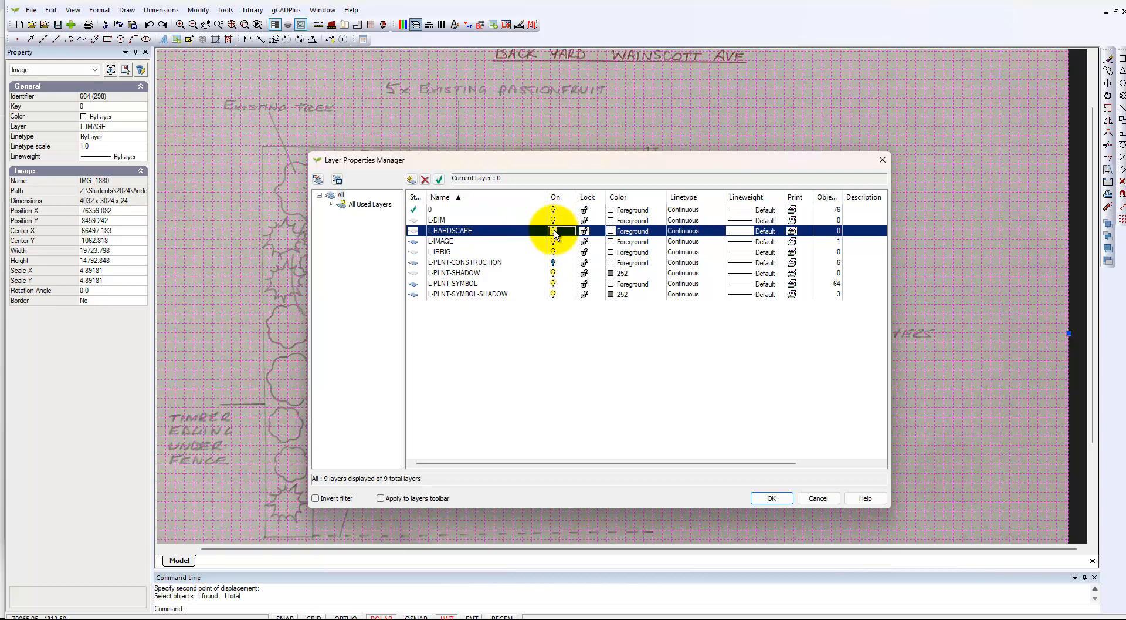
pyautogui.click(554, 243)
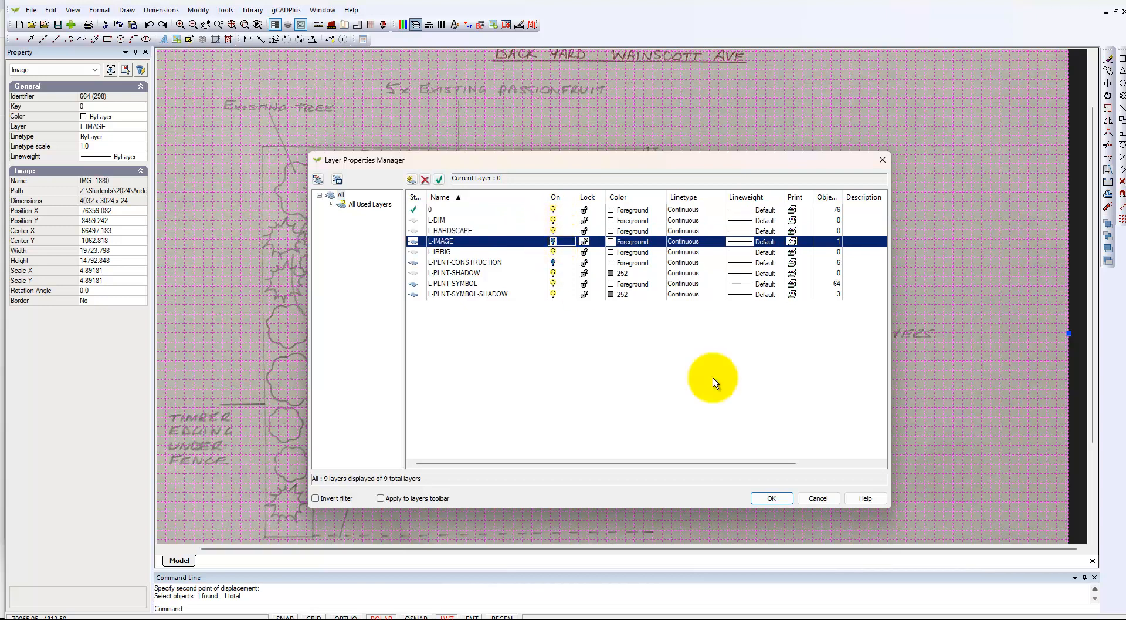
pyautogui.click(772, 496)
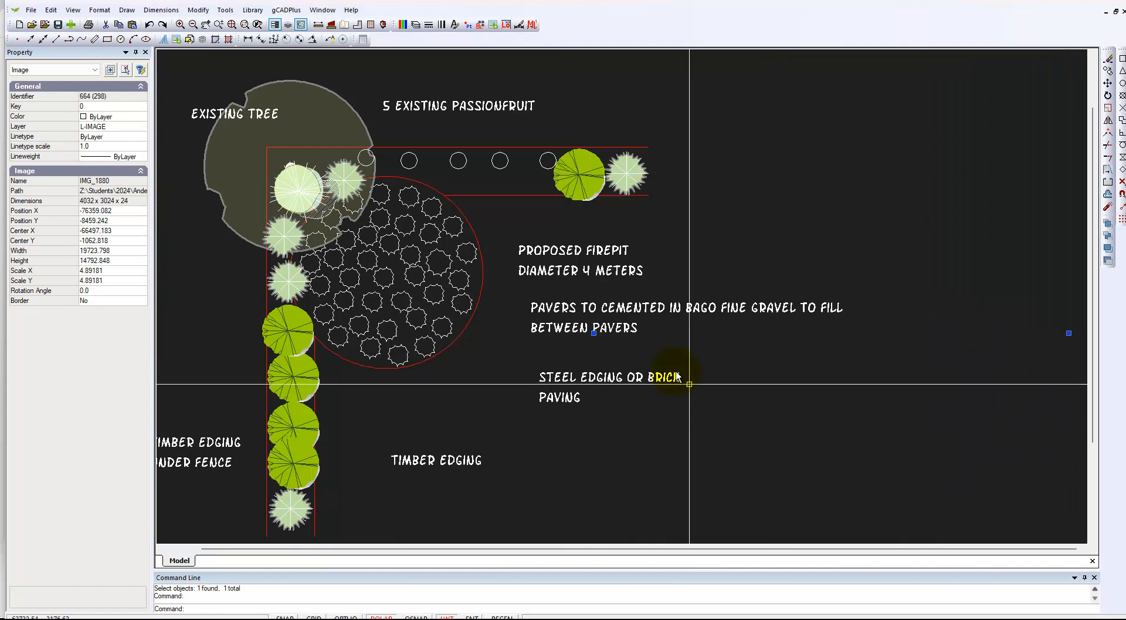
pyautogui.moveTo(793, 87); pyautogui.dragTo(768, 167)
# Change the colour of the three bed-edge polylines and the firepit circle from red to ByLayer.
pyautogui.moveTo(735, 192); pyautogui.dragTo(850, 138, button='middle')
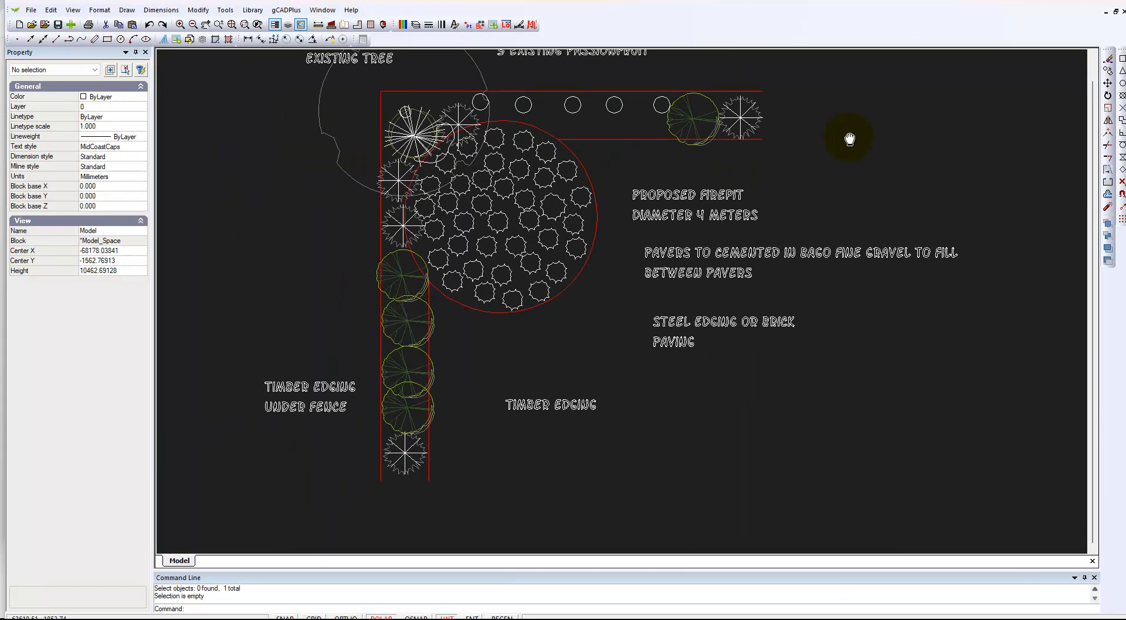
pyautogui.click(380, 356)
pyautogui.click(430, 475)
pyautogui.moveTo(595, 129); pyautogui.dragTo(559, 135)
pyautogui.click(585, 139)
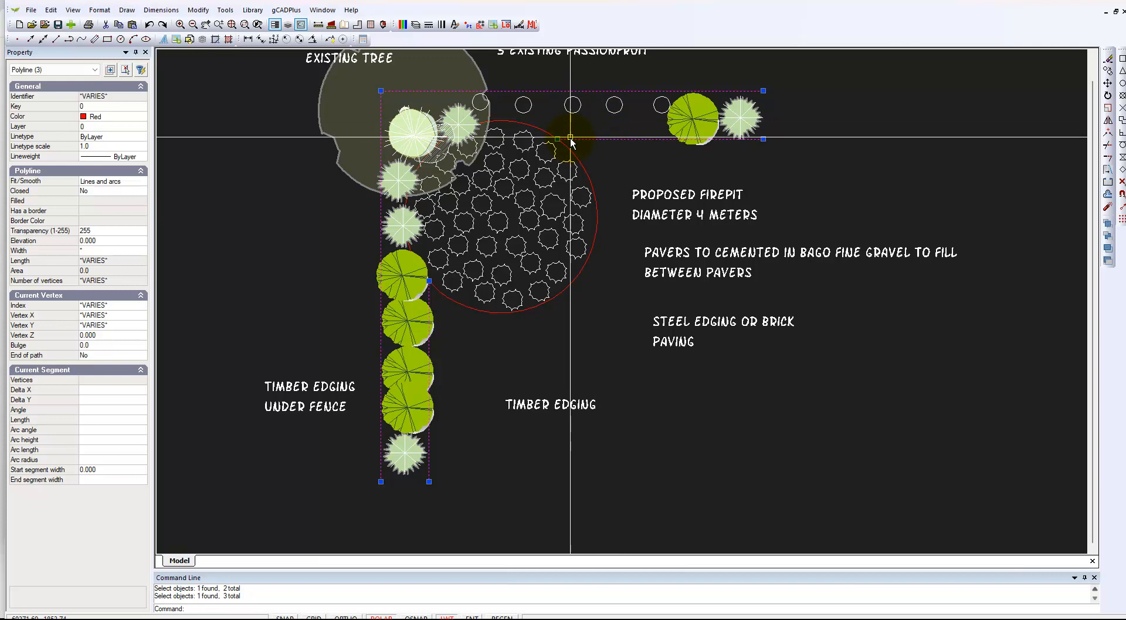
pyautogui.click(535, 126)
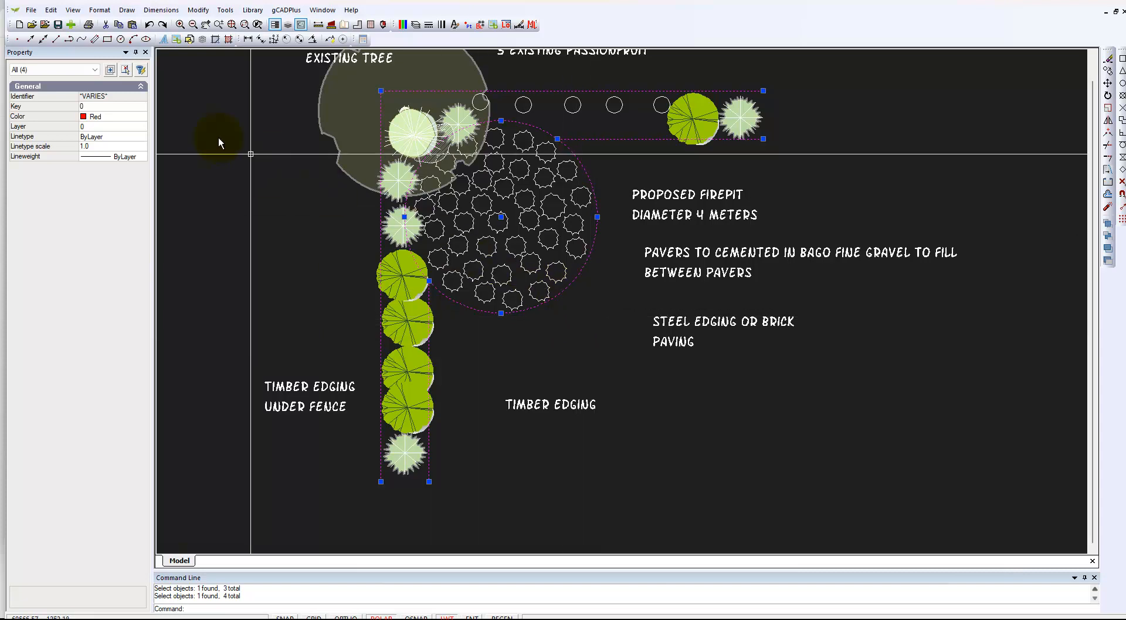
pyautogui.click(141, 116)
pyautogui.click(141, 117)
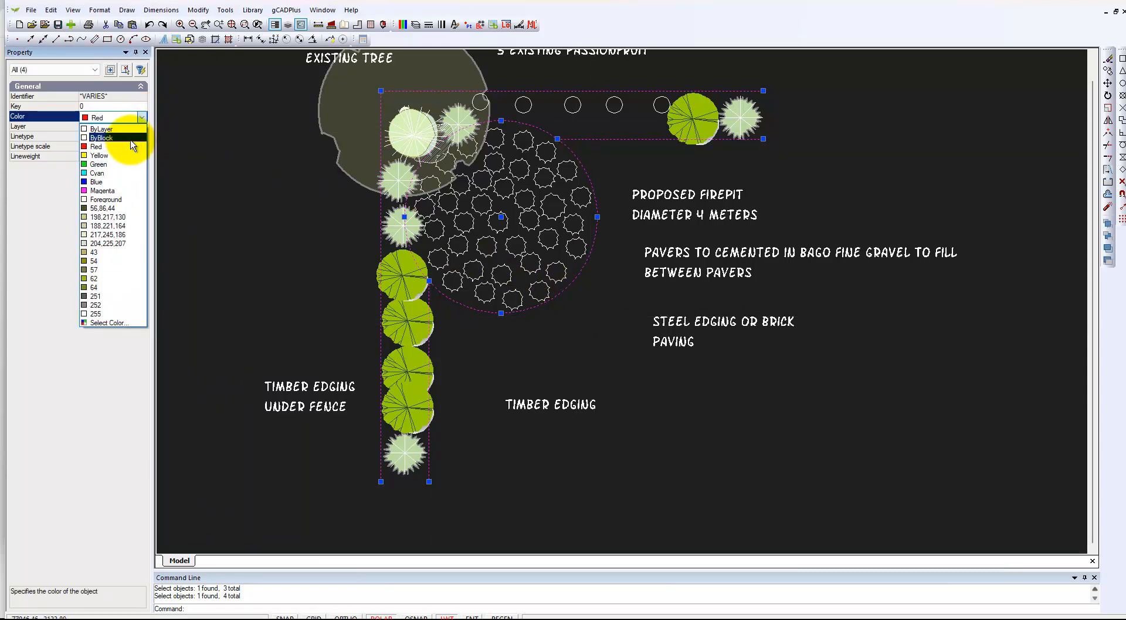
pyautogui.click(117, 130)
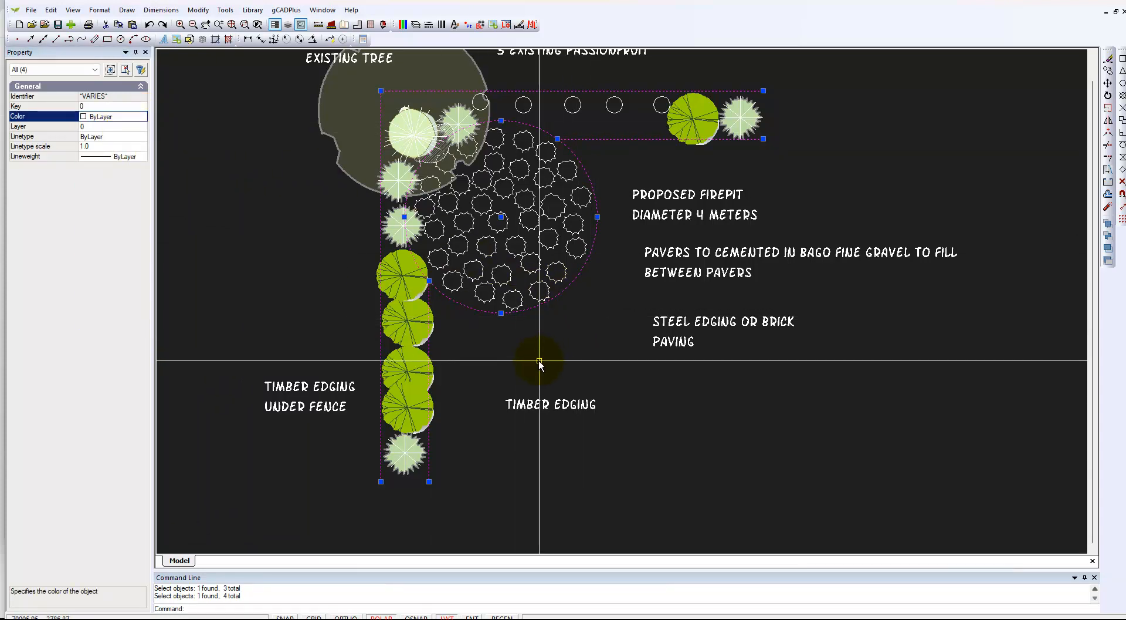
pyautogui.press('Escape')
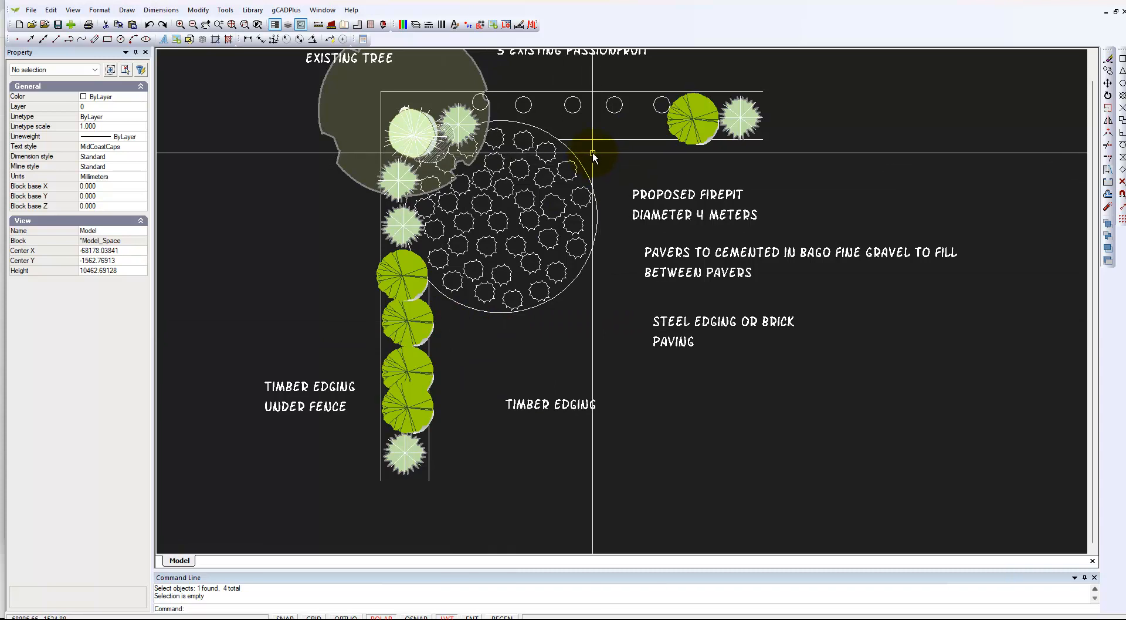
# Give the firepit circle a 0.50 mm lineweight and colour 43.
pyautogui.scroll(3, 583, 170)
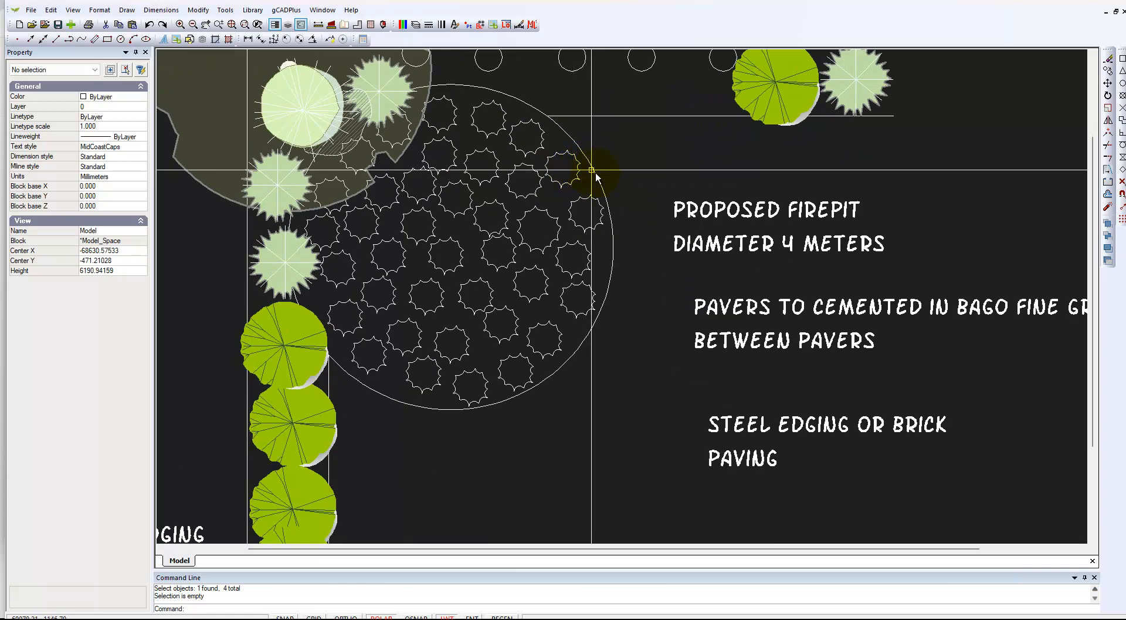
pyautogui.click(595, 175)
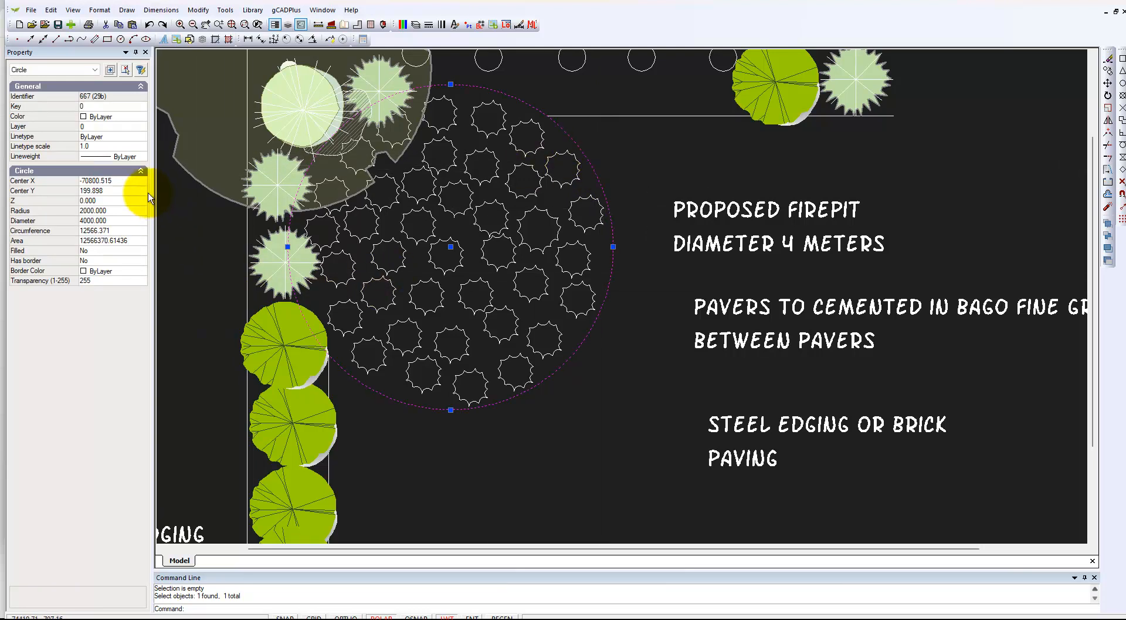
pyautogui.click(143, 157)
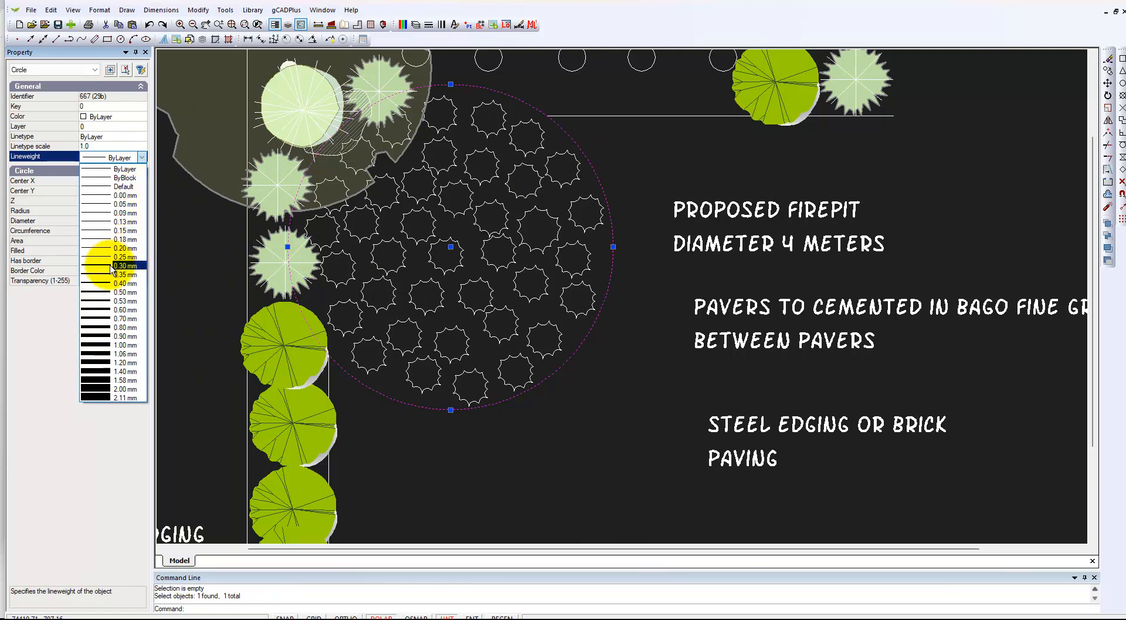
pyautogui.click(125, 292)
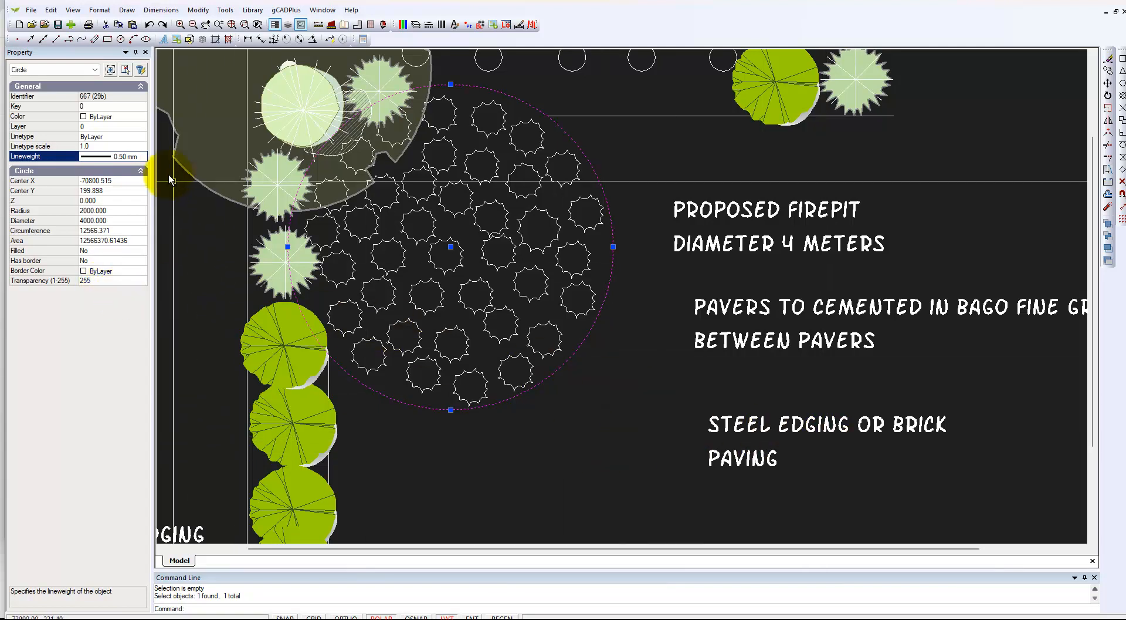
pyautogui.click(144, 120)
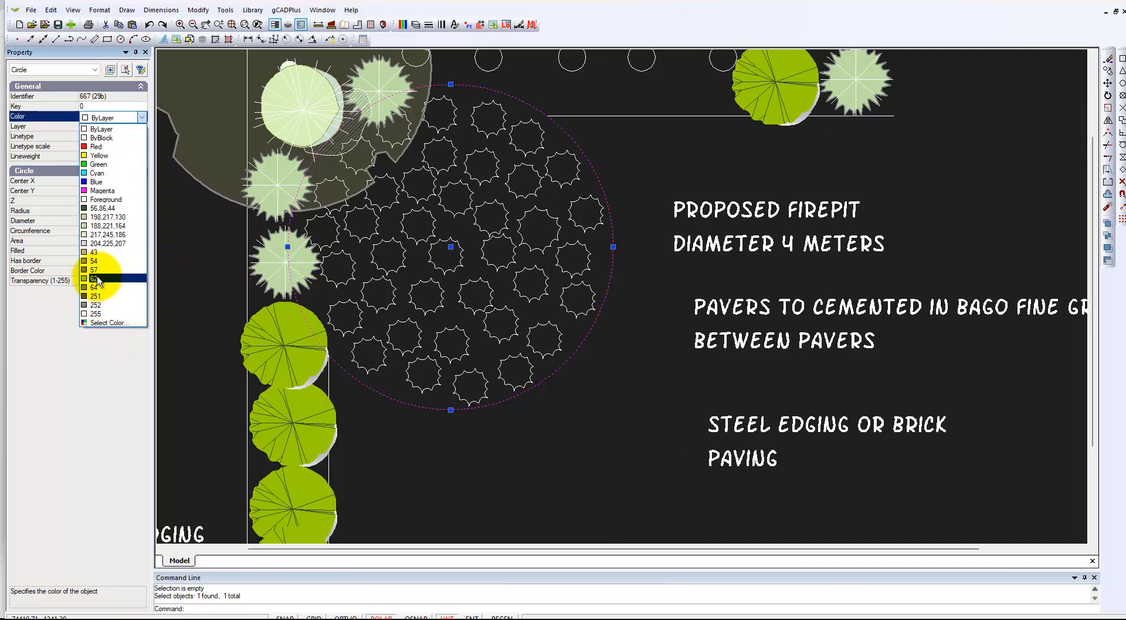
pyautogui.click(95, 252)
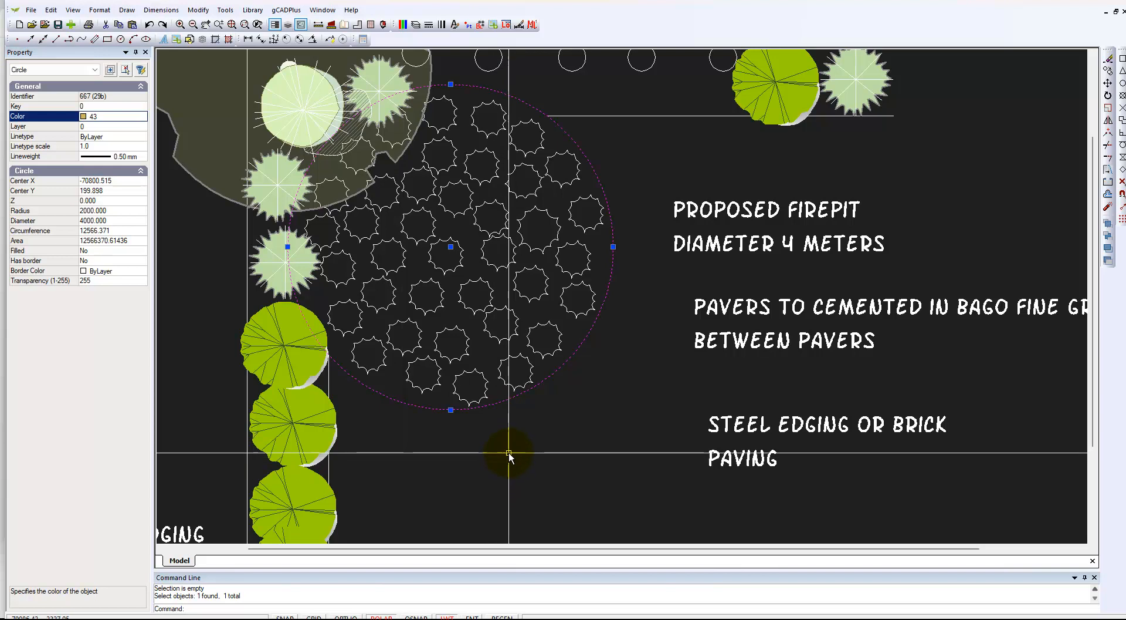
pyautogui.press('Escape')
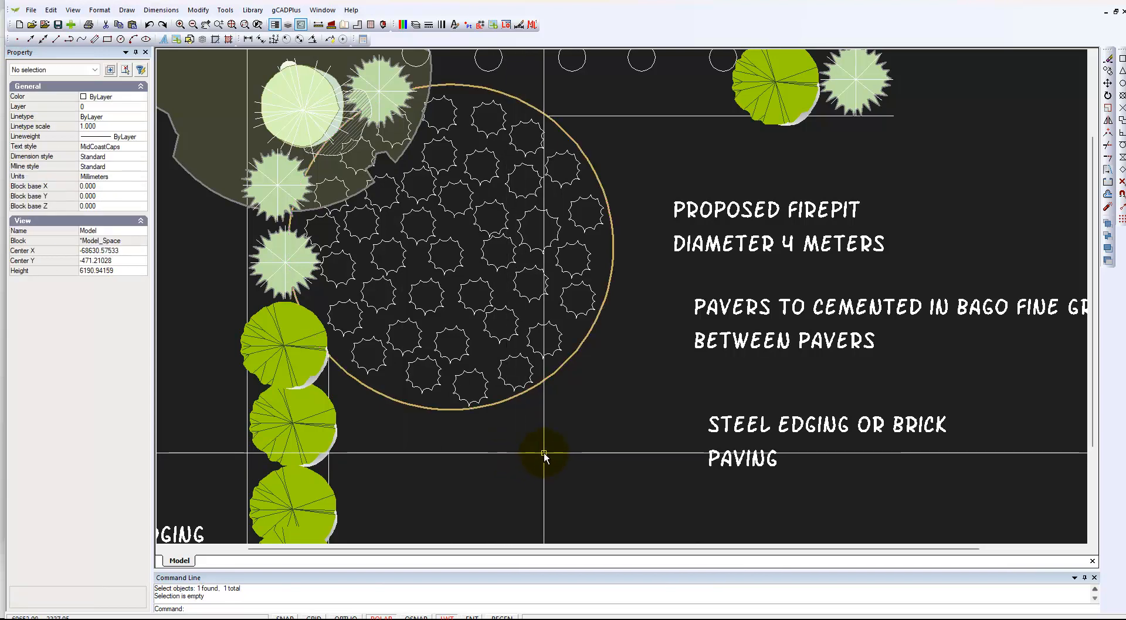
# Add a linear dimension for the upper bed's width, placed just outside its open right end.
pyautogui.scroll(-1, 541, 452)
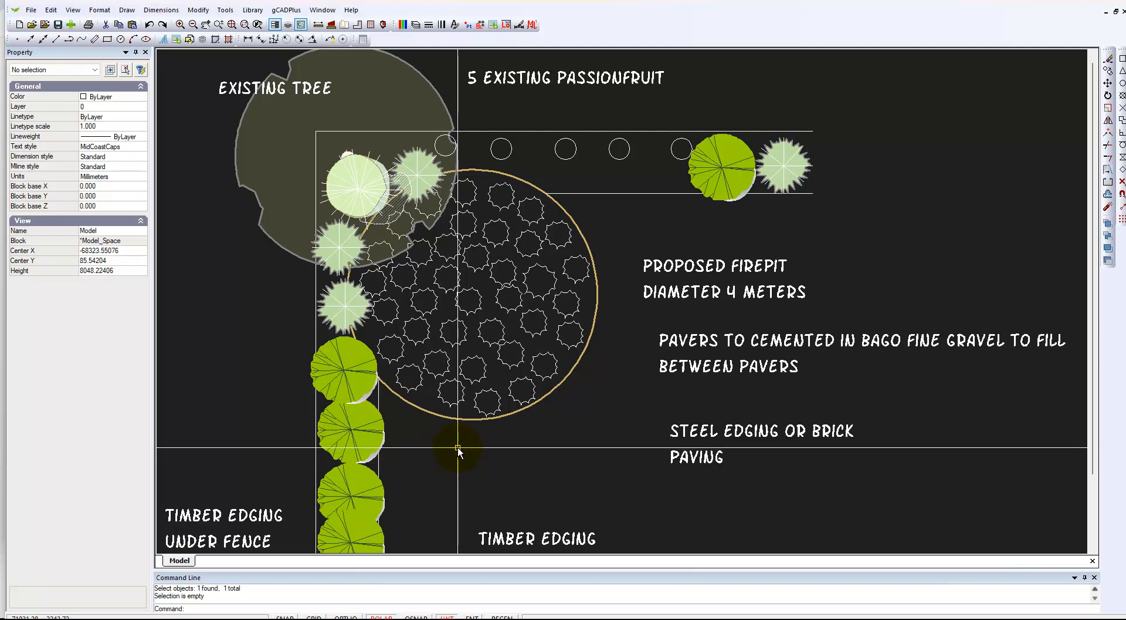
pyautogui.scroll(-1, 525, 468)
pyautogui.moveTo(525, 468); pyautogui.dragTo(525, 418, button='middle')
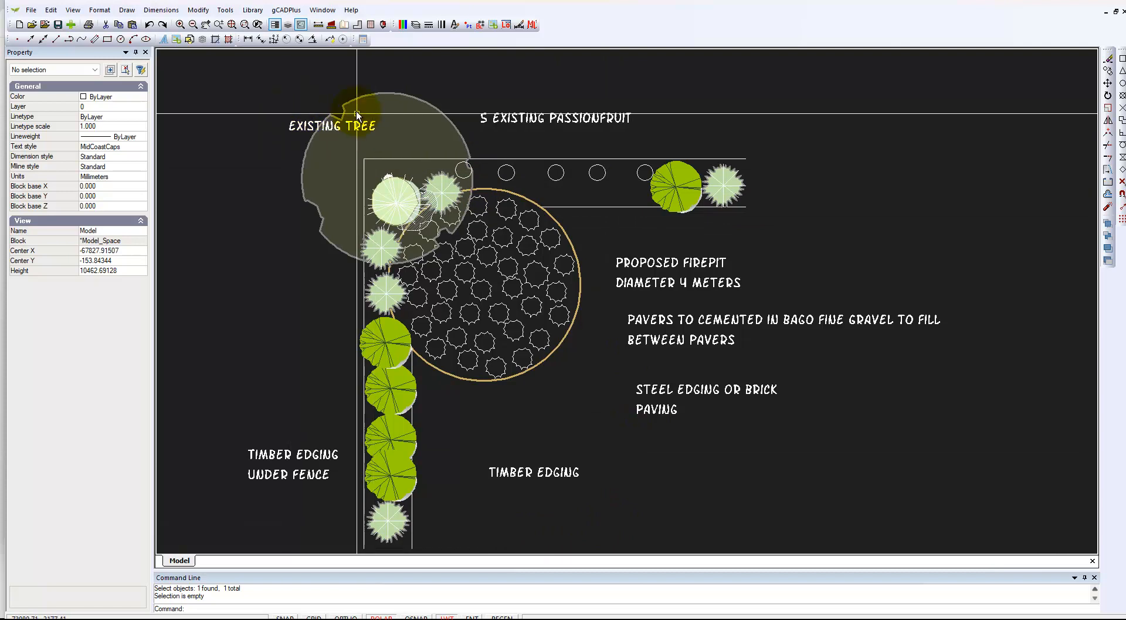
pyautogui.click(246, 40)
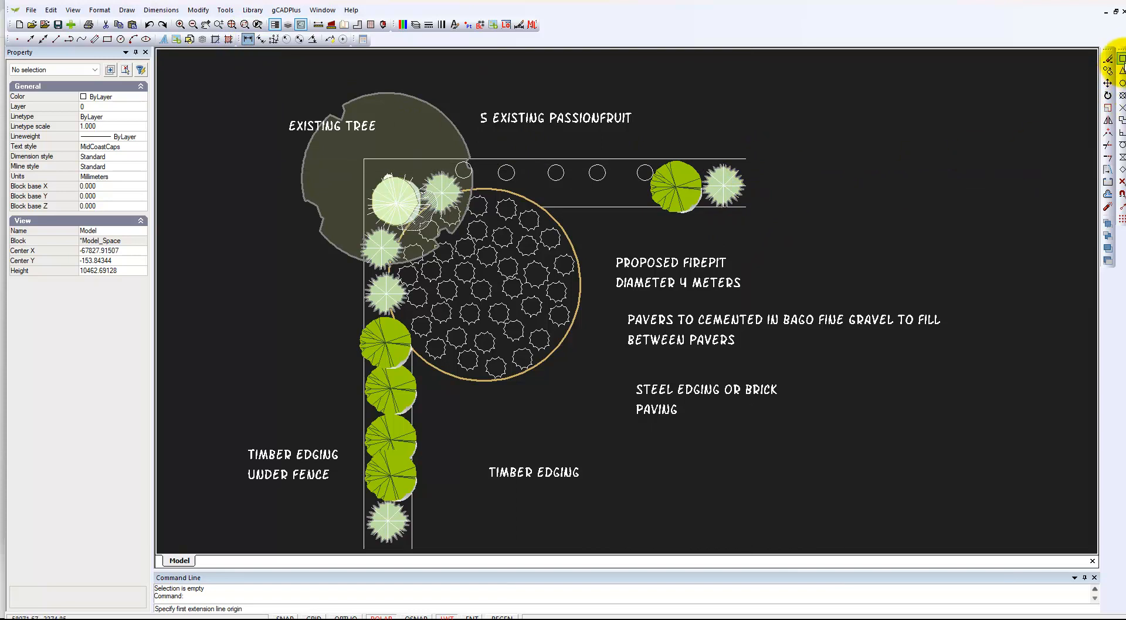
pyautogui.click(749, 159)
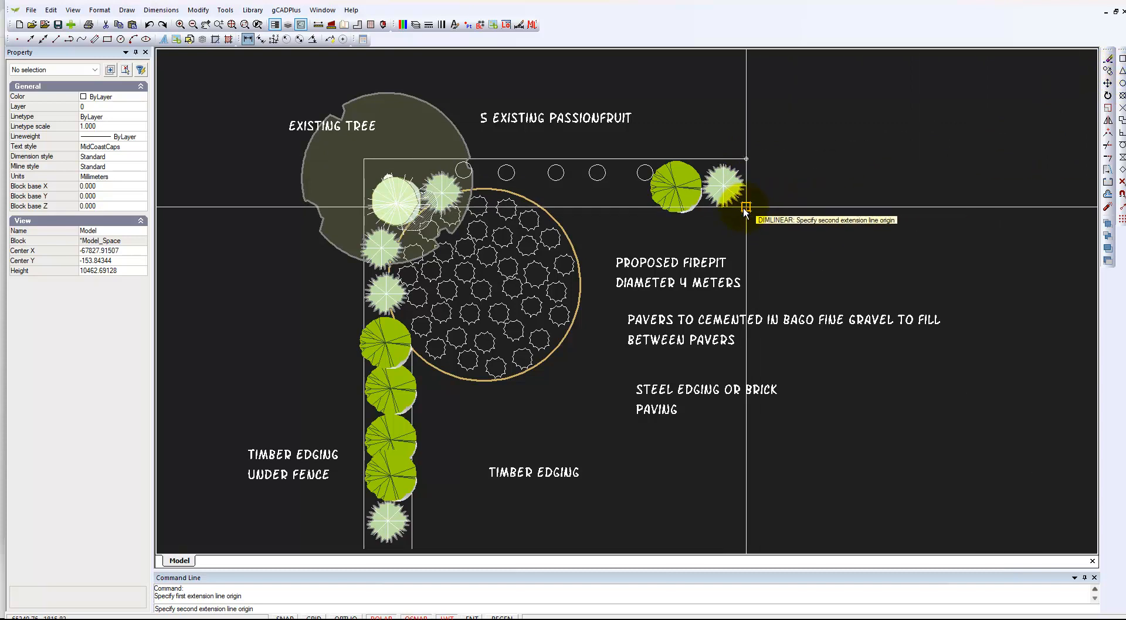
pyautogui.click(776, 184)
pyautogui.scroll(4, 787, 224)
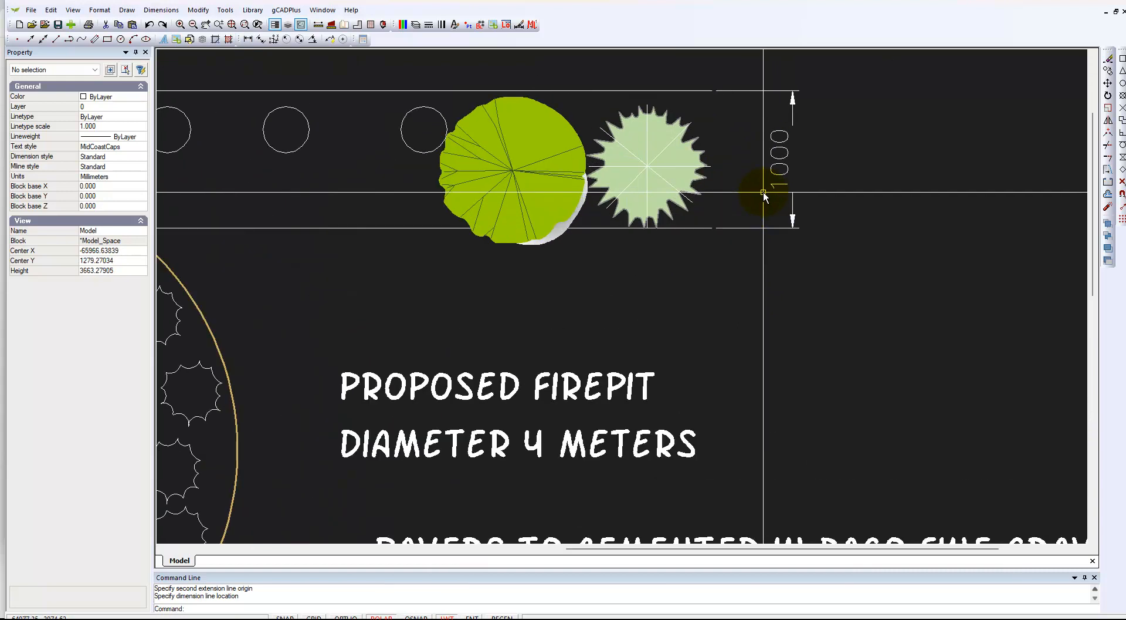
# Switch the drawing background colour to white with the whole plan in view.
pyautogui.scroll(-4, 764, 193)
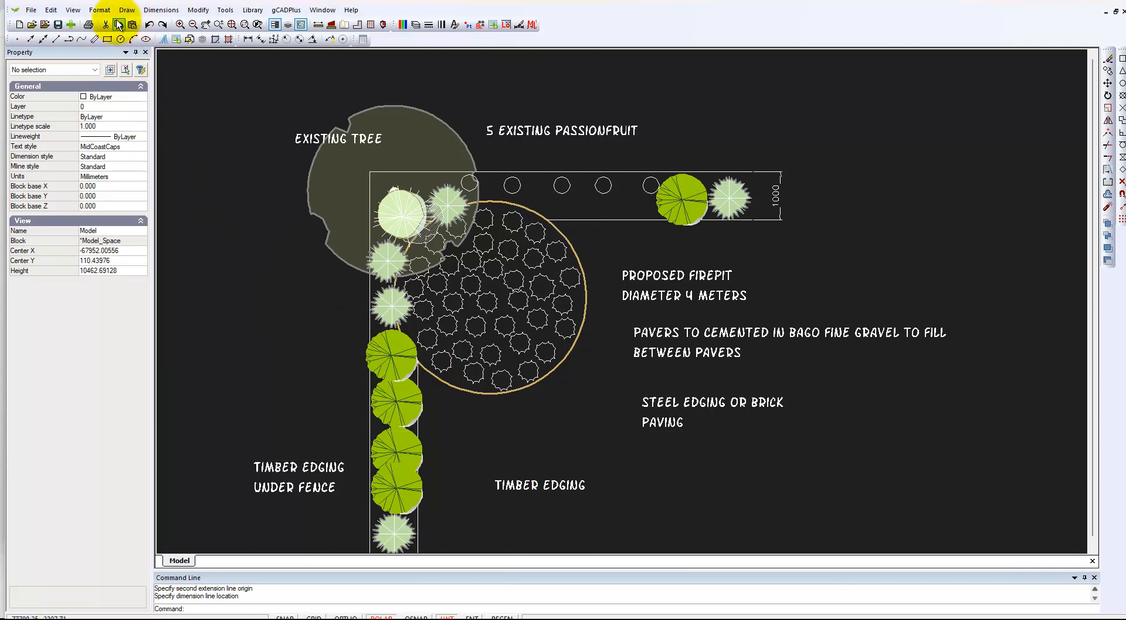
pyautogui.click(74, 10)
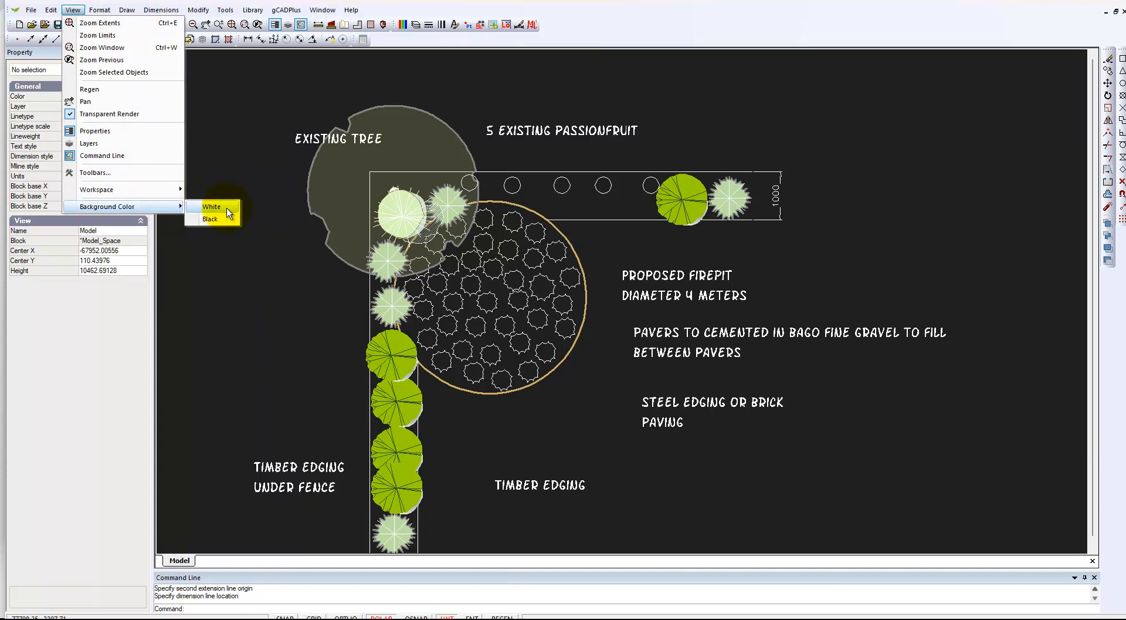
pyautogui.click(212, 207)
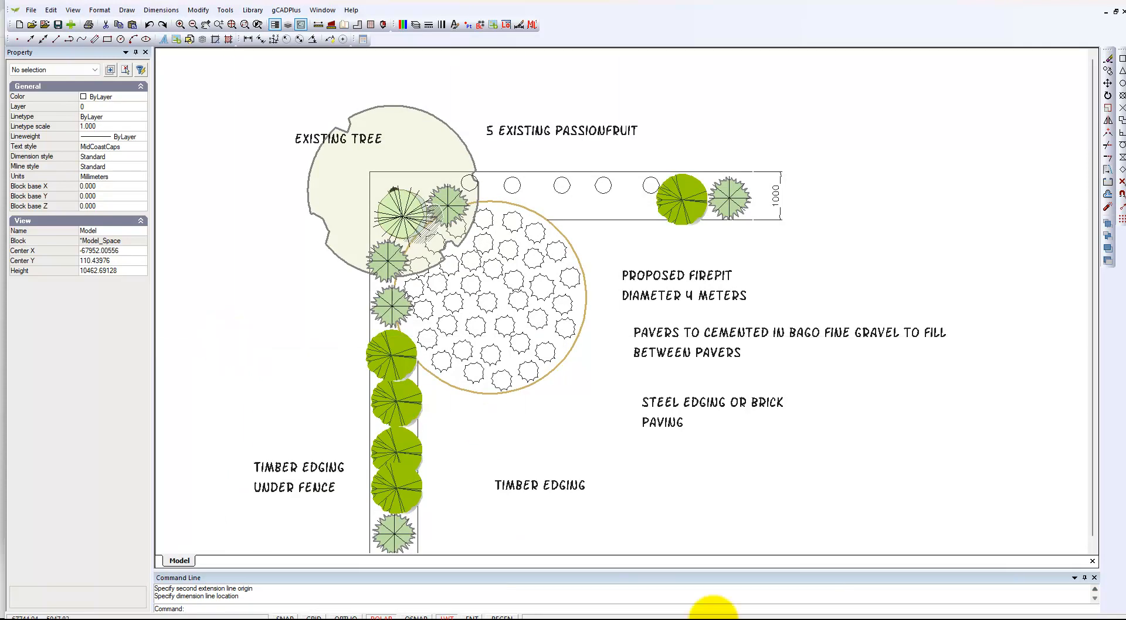
pyautogui.click(784, 606)
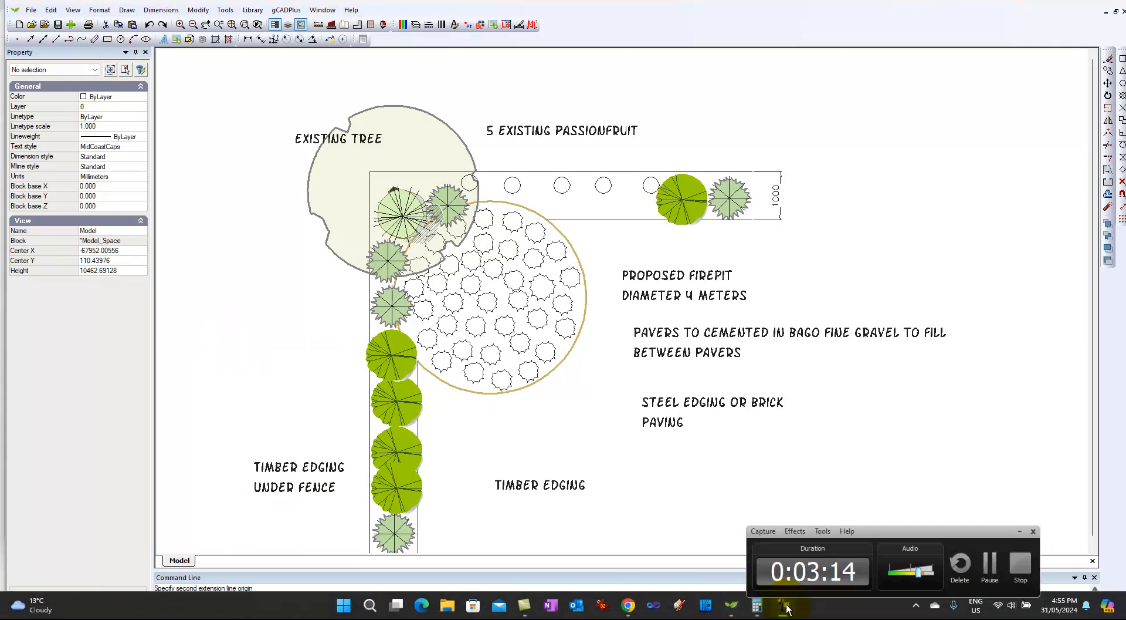